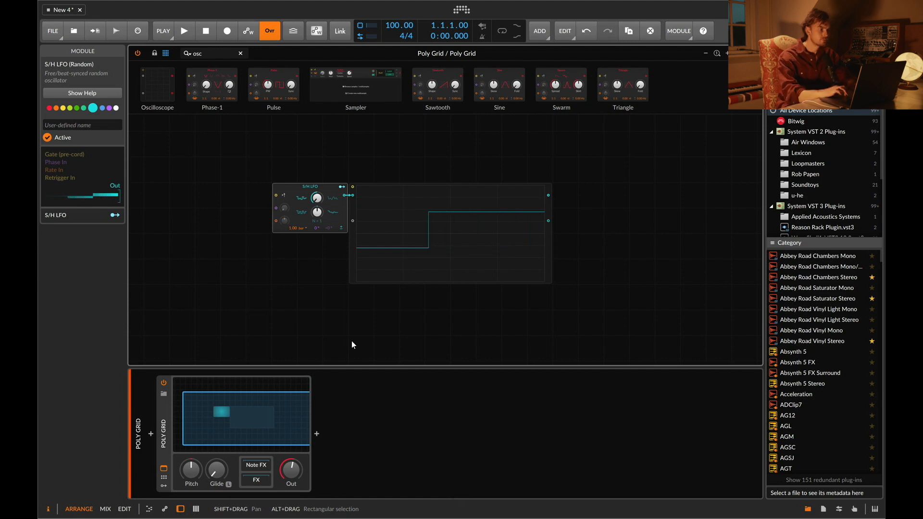
Step: Spread out the S/H LFO and Oscilloscope modules and add a Sine oscillator after them, leaving a gap
{"action": "left_click_drag", "start_coordinate": [303, 185], "coordinate": [250, 184]}
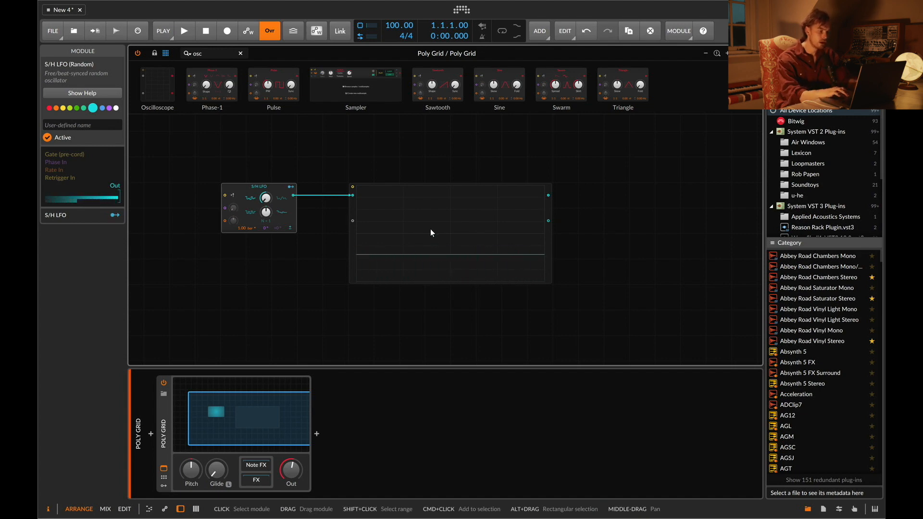
{"action": "left_click_drag", "start_coordinate": [431, 229], "coordinate": [390, 226]}
{"action": "triple_click", "coordinate": [212, 54]}
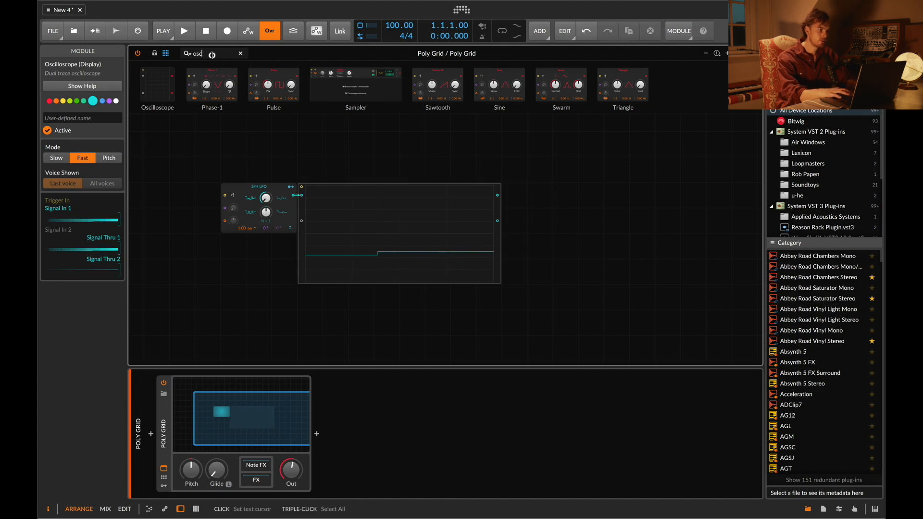
{"action": "type", "text": "sine"}
{"action": "left_click_drag", "start_coordinate": [165, 85], "coordinate": [517, 201]}
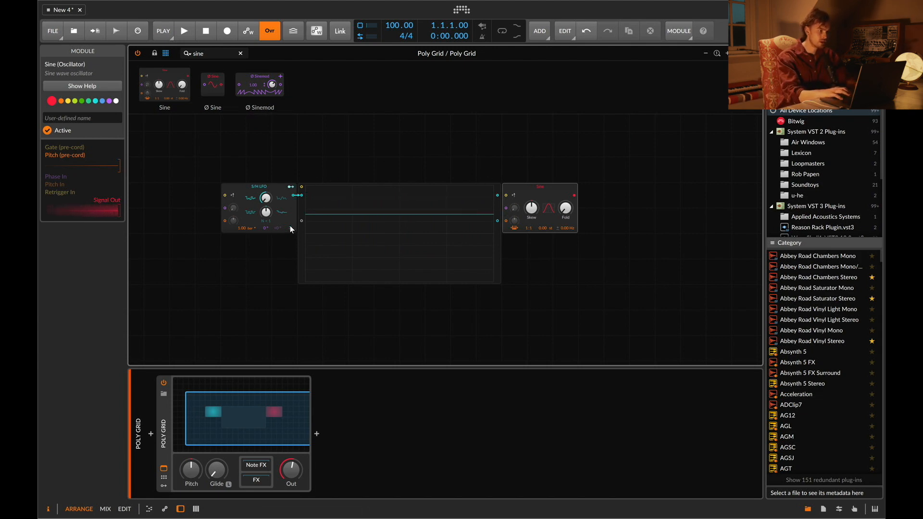
{"action": "left_click_drag", "start_coordinate": [527, 187], "coordinate": [604, 187]}
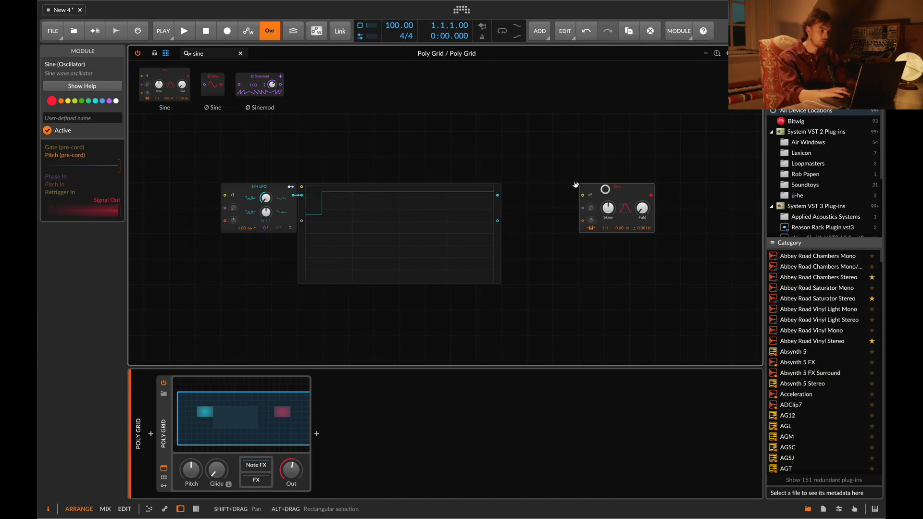
Step: Add an Attenuate module at 10 % between the Oscilloscope's signal output and the Sine oscillator's pitch input
{"action": "left_click", "coordinate": [220, 54]}
{"action": "type", "text": "att"}
{"action": "left_click_drag", "start_coordinate": [156, 87], "coordinate": [584, 220]}
{"action": "left_click", "coordinate": [512, 196], "text": "super"}
{"action": "type", "text": "100"}
{"action": "key", "text": "Return"}
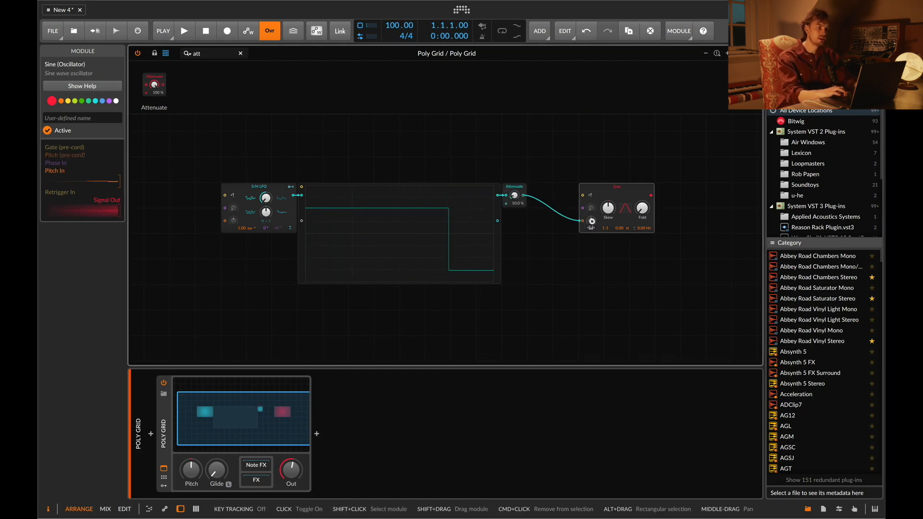
Step: Add an Audio Out module connected to the Sine oscillator's signal output
{"action": "left_click", "coordinate": [212, 53]}
{"action": "type", "text": "out"}
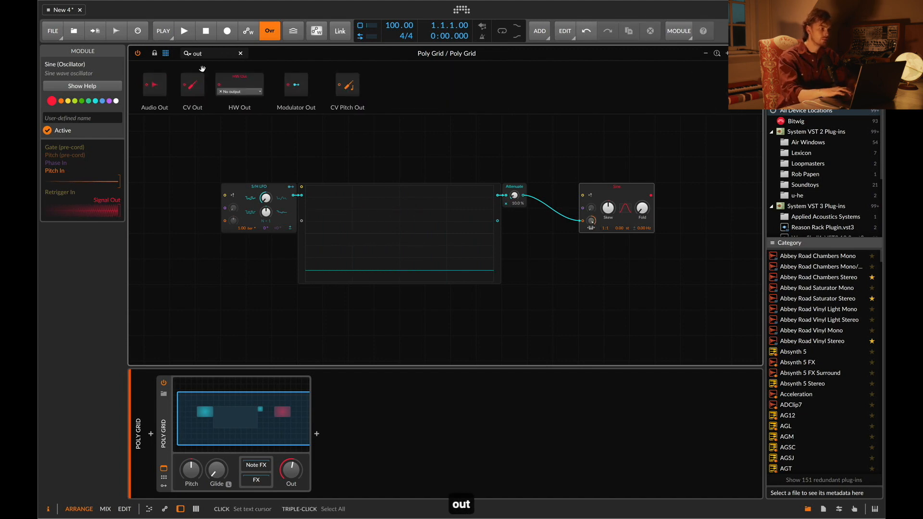
{"action": "left_click_drag", "start_coordinate": [192, 84], "coordinate": [654, 192]}
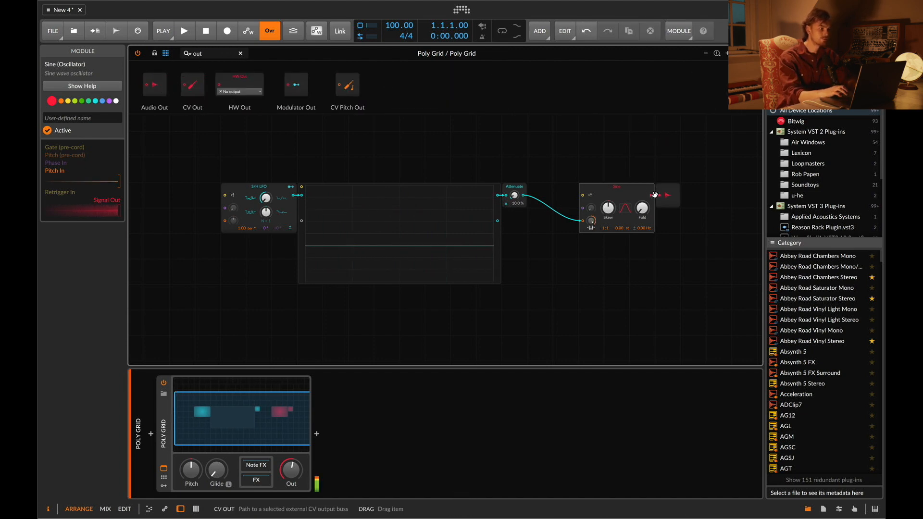
Step: Insert a Pitch Quantize module between Attenuate and the Sine's pitch input, spacing the Sine and Audio Out further along
{"action": "left_click", "coordinate": [210, 53]}
{"action": "type", "text": "quan"}
{"action": "left_click_drag", "start_coordinate": [309, 84], "coordinate": [534, 228]}
{"action": "left_click_drag", "start_coordinate": [593, 155], "coordinate": [696, 215]}
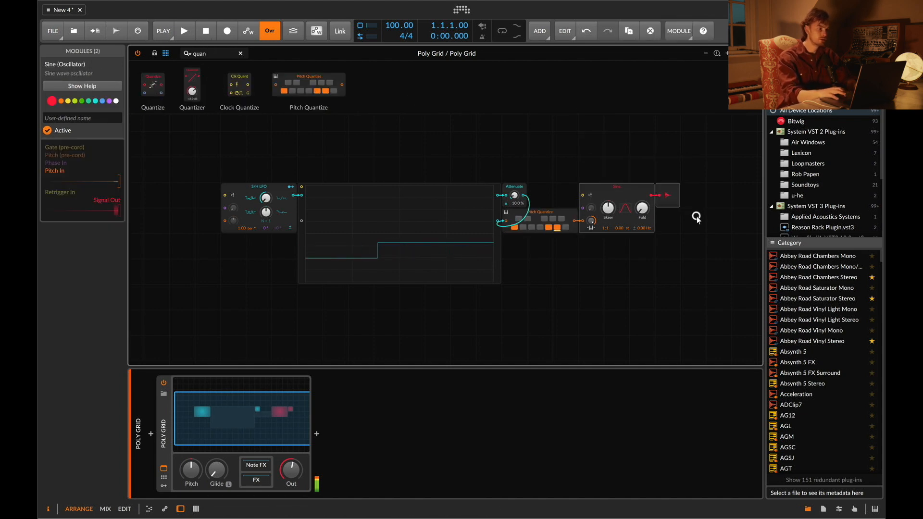
{"action": "left_click_drag", "start_coordinate": [615, 187], "coordinate": [666, 187]}
{"action": "left_click_drag", "start_coordinate": [560, 209], "coordinate": [610, 212]}
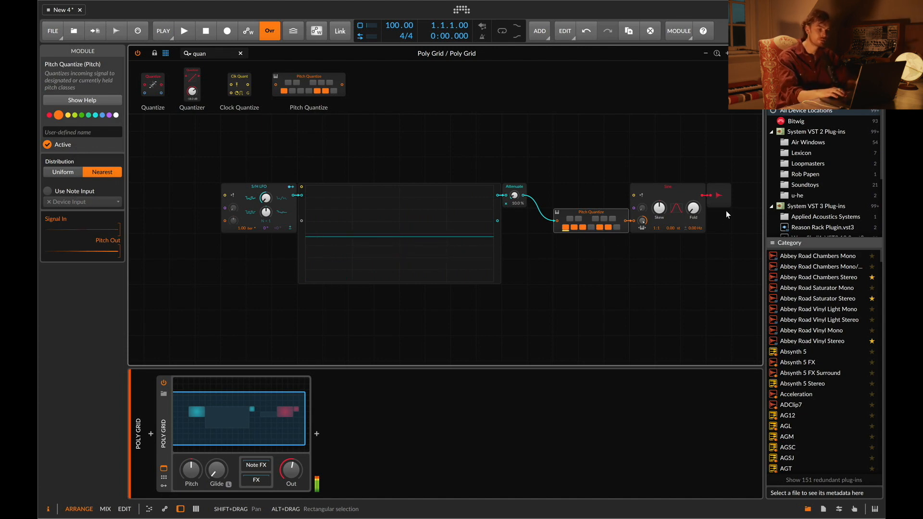
Step: Duplicate the Sine oscillator below the original and place a Long Delay module in front of the copy
{"action": "left_click_drag", "start_coordinate": [719, 195], "coordinate": [744, 192]}
{"action": "left_click_drag", "start_coordinate": [677, 196], "coordinate": [678, 274]}
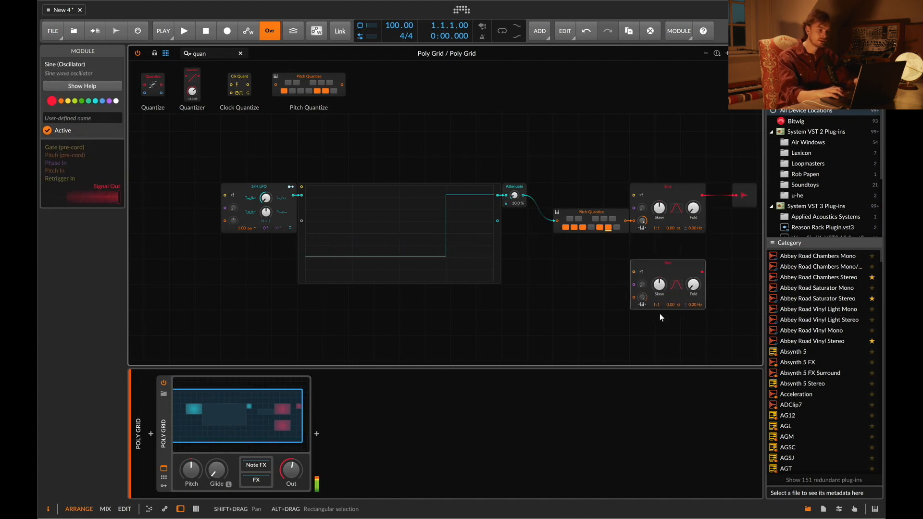
{"action": "left_click", "coordinate": [223, 54]}
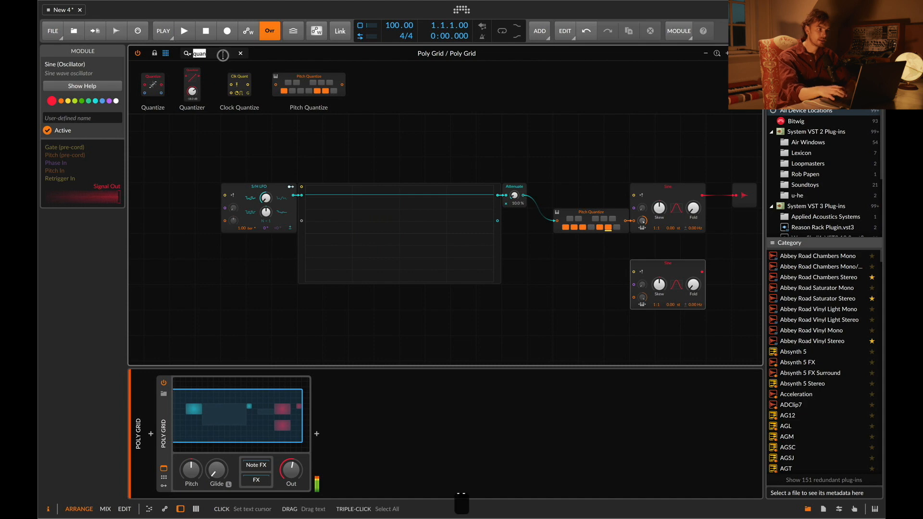
{"action": "type", "text": "del"}
{"action": "left_click_drag", "start_coordinate": [238, 89], "coordinate": [571, 282]}
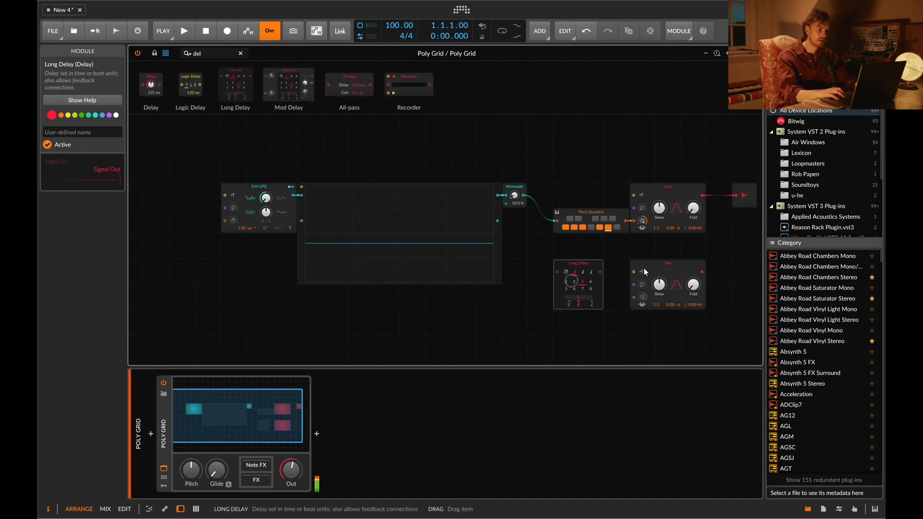
Step: Set the S/H LFO's timebase to Half note and the Long Delay's length to 4
{"action": "left_click", "coordinate": [247, 231]}
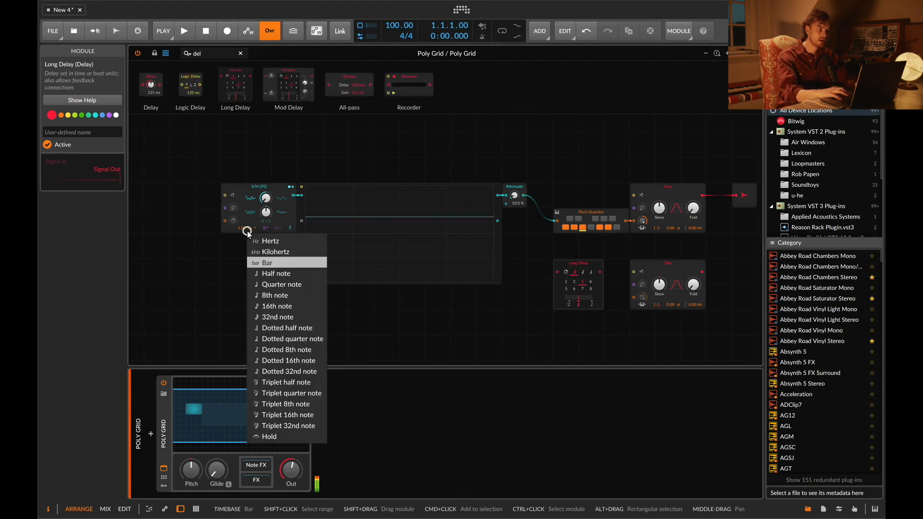
{"action": "left_click", "coordinate": [282, 285]}
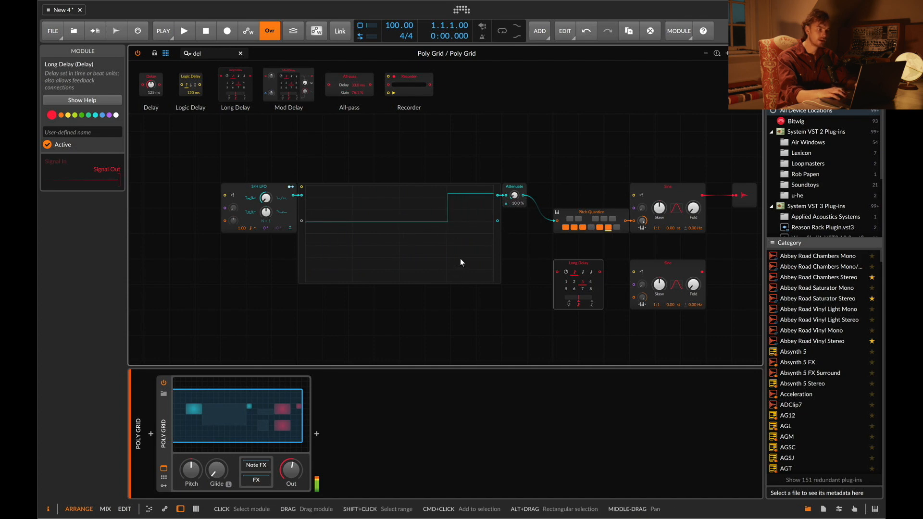
{"action": "left_click", "coordinate": [591, 286]}
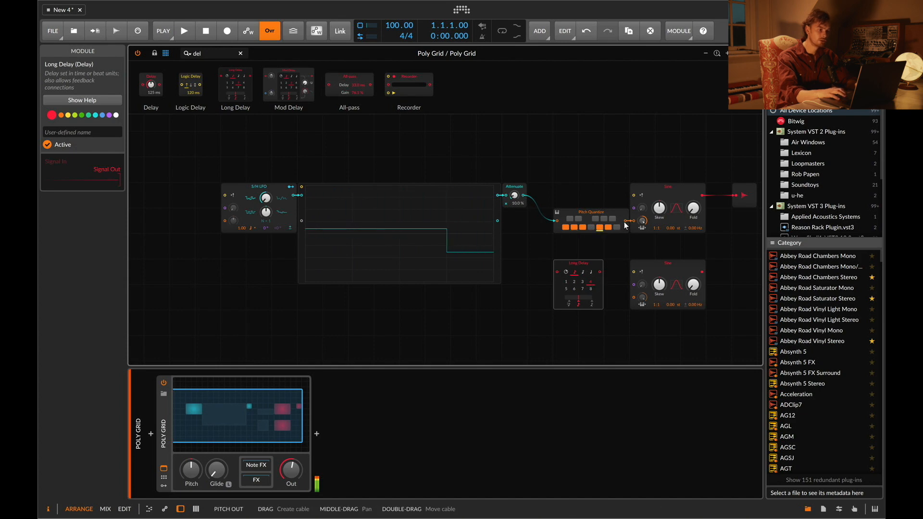
Step: Route Pitch Quantize through the Long Delay into the second Sine's pitch input, and mix both Sines into Audio Out
{"action": "left_click_drag", "start_coordinate": [625, 222], "coordinate": [633, 299]}
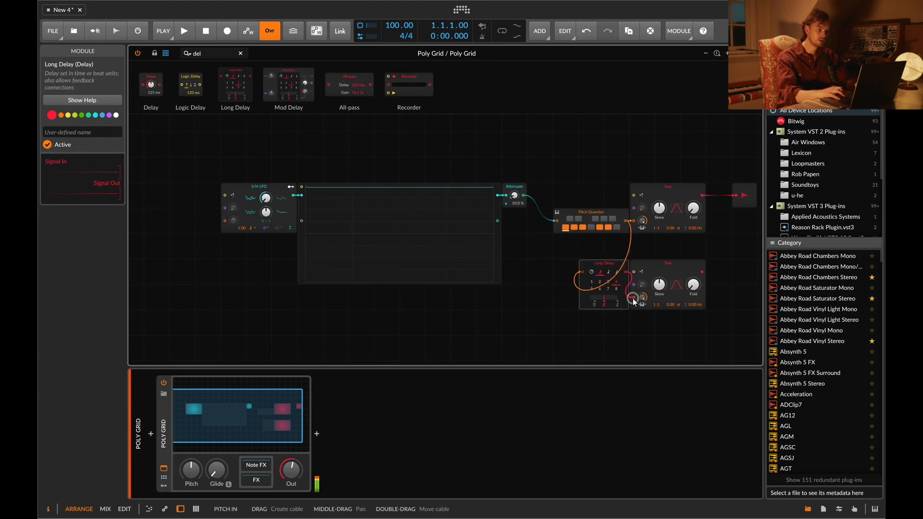
{"action": "scroll", "coordinate": [633, 299], "scroll_direction": "right", "scroll_amount": 3}
{"action": "left_click_drag", "start_coordinate": [667, 197], "coordinate": [719, 197]}
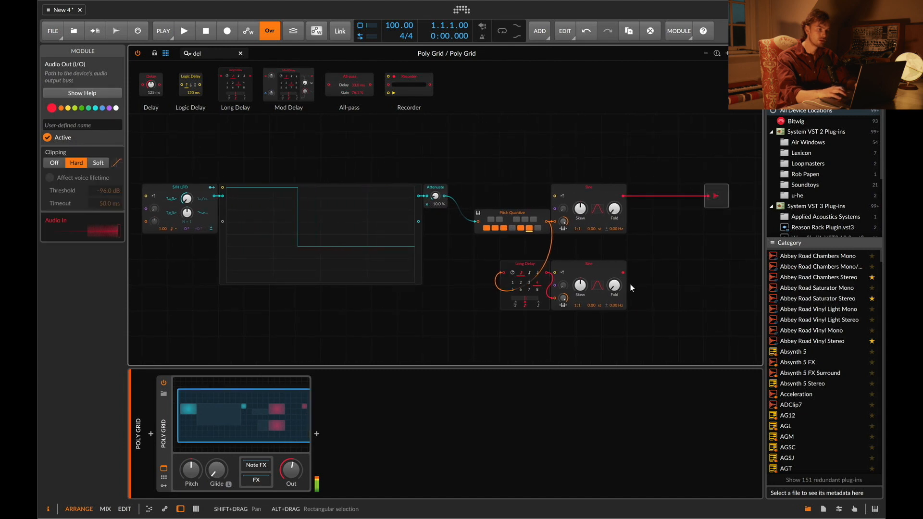
{"action": "left_click_drag", "start_coordinate": [624, 272], "coordinate": [709, 201]}
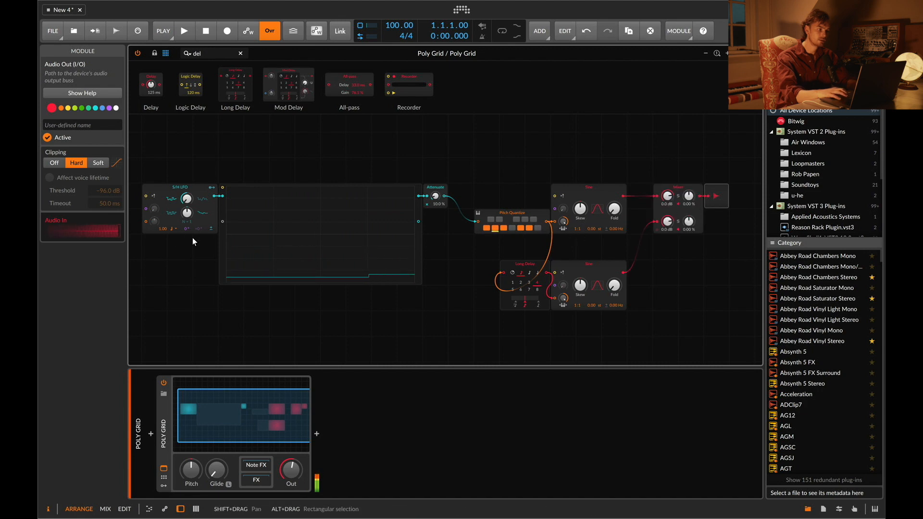
Step: Change the S/H LFO's timebase to Quarter note
{"action": "left_click", "coordinate": [174, 230]}
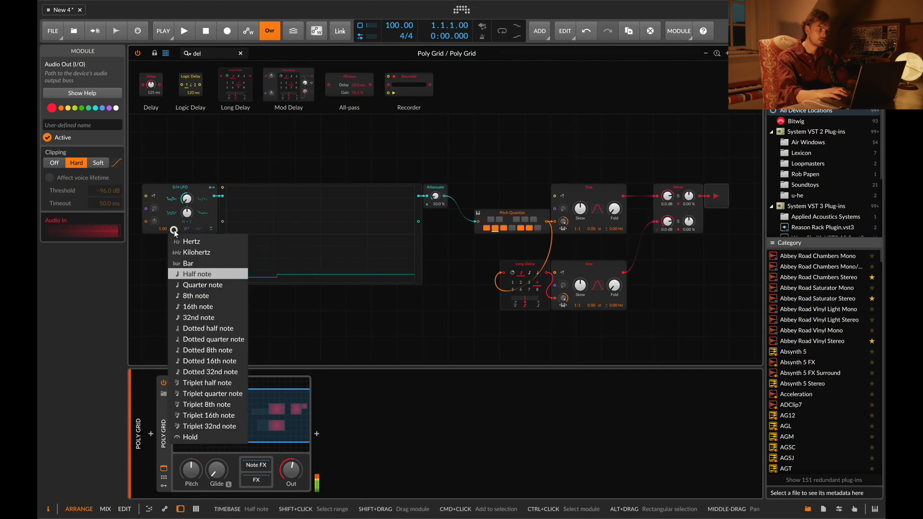
{"action": "left_click", "coordinate": [196, 284]}
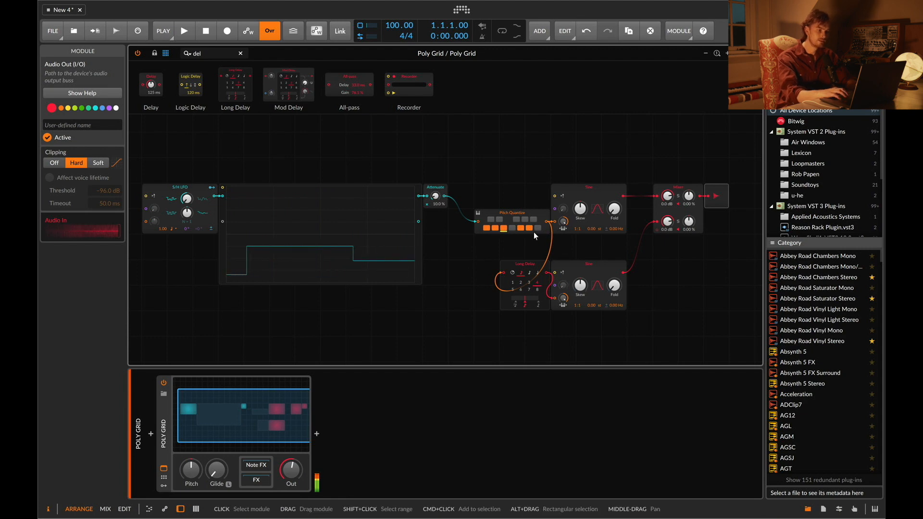
Step: Try inserting a copy of Pitch Quantize between the Long Delay and the second Sine oscillator
{"action": "left_click_drag", "start_coordinate": [572, 262], "coordinate": [598, 262]}
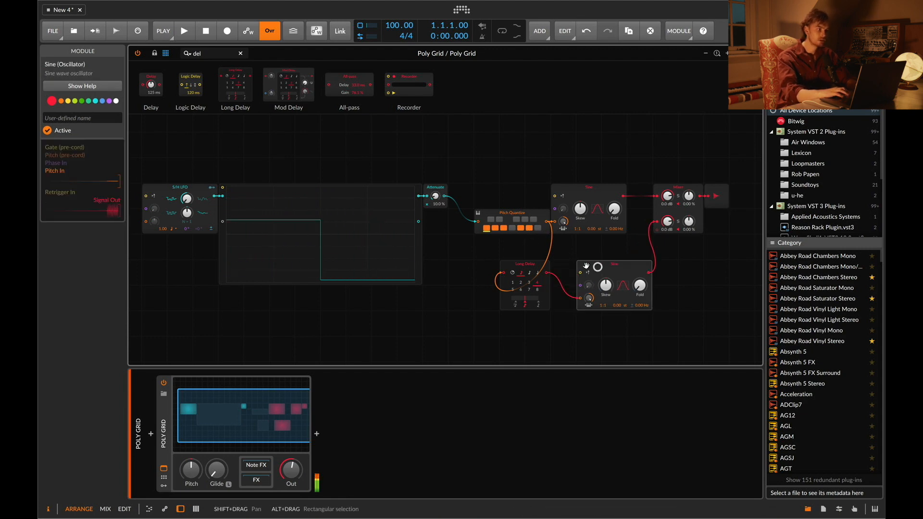
{"action": "type", "text": "q"}
{"action": "left_click", "coordinate": [508, 207]}
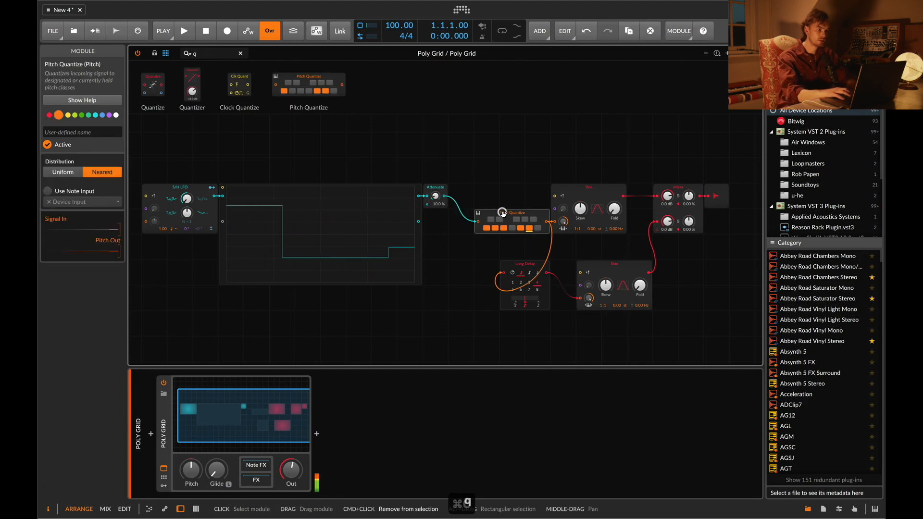
{"action": "key", "text": "super+c"}
{"action": "key", "text": "super+v"}
{"action": "left_click_drag", "start_coordinate": [622, 266], "coordinate": [648, 266]}
{"action": "left_click_drag", "start_coordinate": [568, 242], "coordinate": [553, 274]}
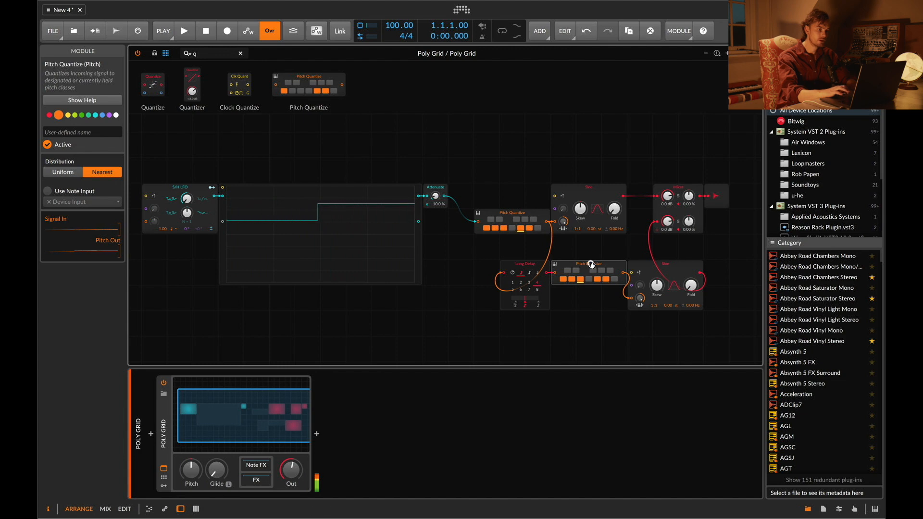
Step: Delete the copied Pitch Quantize and move the second Sine back beside the Long Delay
{"action": "key", "text": "BackSpace"}
{"action": "left_click_drag", "start_coordinate": [665, 262], "coordinate": [590, 265]}
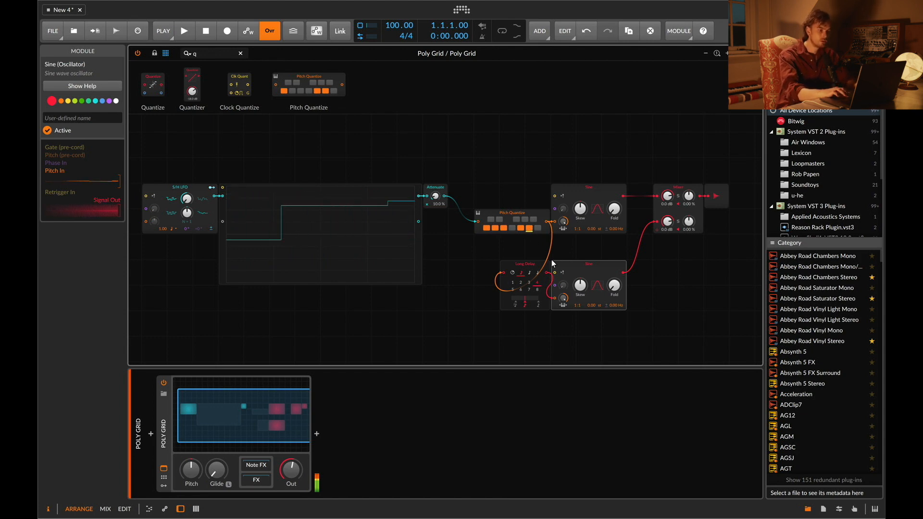
Step: Duplicate the Long Delay and second Sine together as a new pair directly below
{"action": "left_click", "coordinate": [573, 253]}
{"action": "left_click", "coordinate": [524, 264]}
{"action": "scroll", "coordinate": [593, 273], "scroll_direction": "down", "scroll_amount": 1}
{"action": "left_click", "coordinate": [592, 264], "text": "shift"}
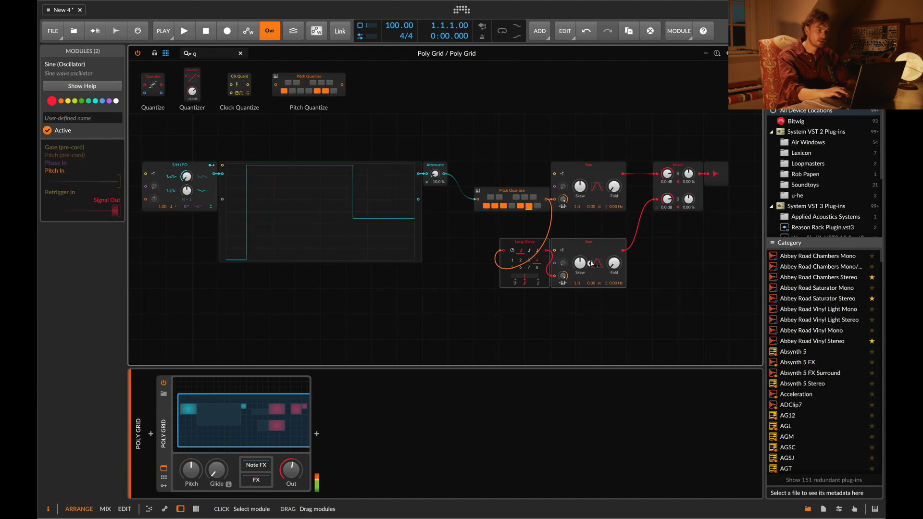
{"action": "key", "text": "ctrl+d"}
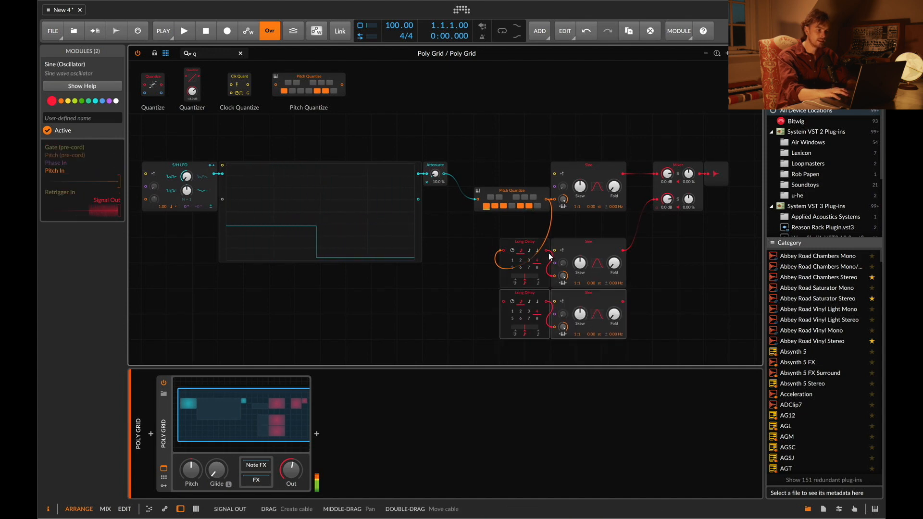
Step: Chain the first Long Delay's output into the second Long Delay and connect the third Sine to a new mixer channel
{"action": "left_click_drag", "start_coordinate": [550, 253], "coordinate": [545, 284]}
{"action": "left_click_drag", "start_coordinate": [503, 319], "coordinate": [503, 301]}
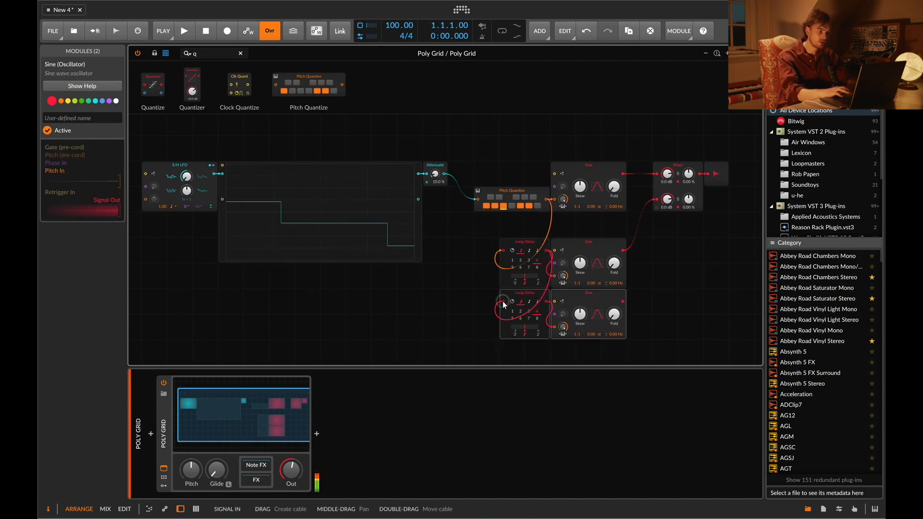
{"action": "left_click_drag", "start_coordinate": [623, 301], "coordinate": [659, 210]}
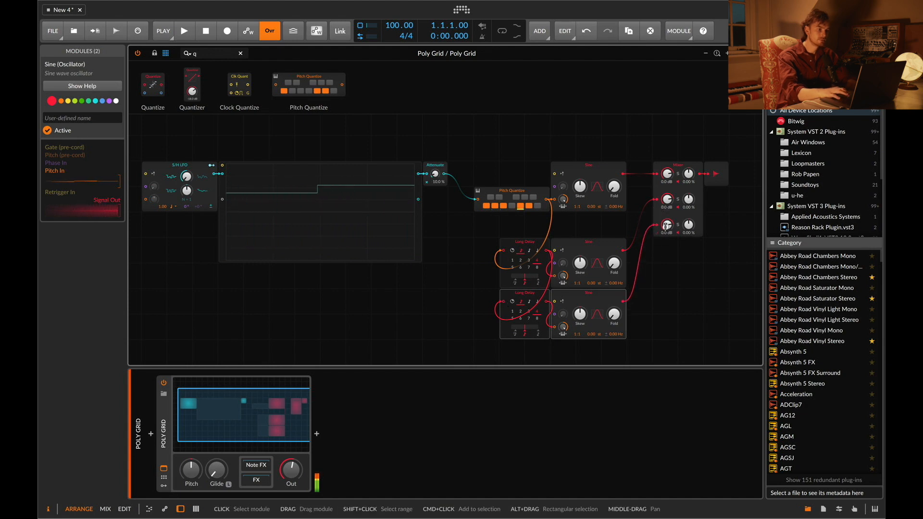
Step: Set the levels of all three mixer channels to -10 dB
{"action": "type", "text": "-10"}
{"action": "key", "text": "Return"}
{"action": "left_click", "coordinate": [666, 200]}
{"action": "type", "text": "-10"}
{"action": "key", "text": "Return"}
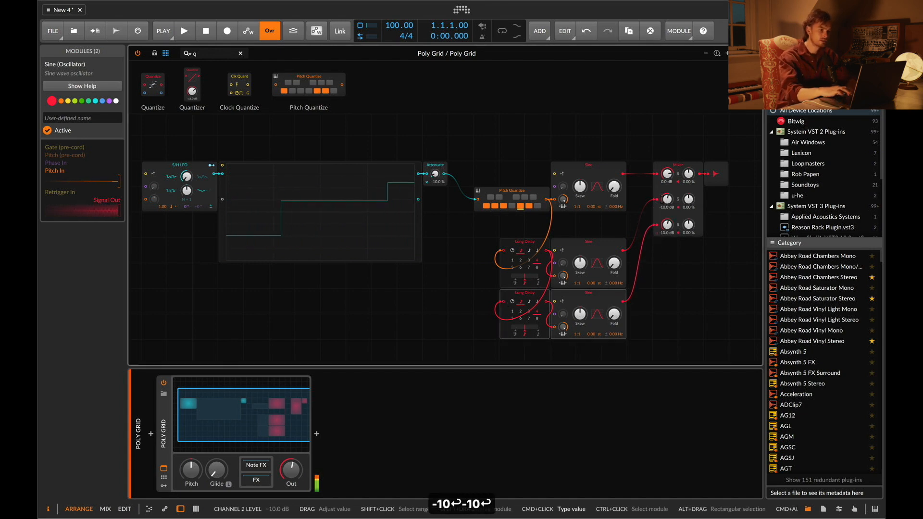
{"action": "left_click", "coordinate": [667, 174]}
{"action": "type", "text": "-10"}
{"action": "key", "text": "Return"}
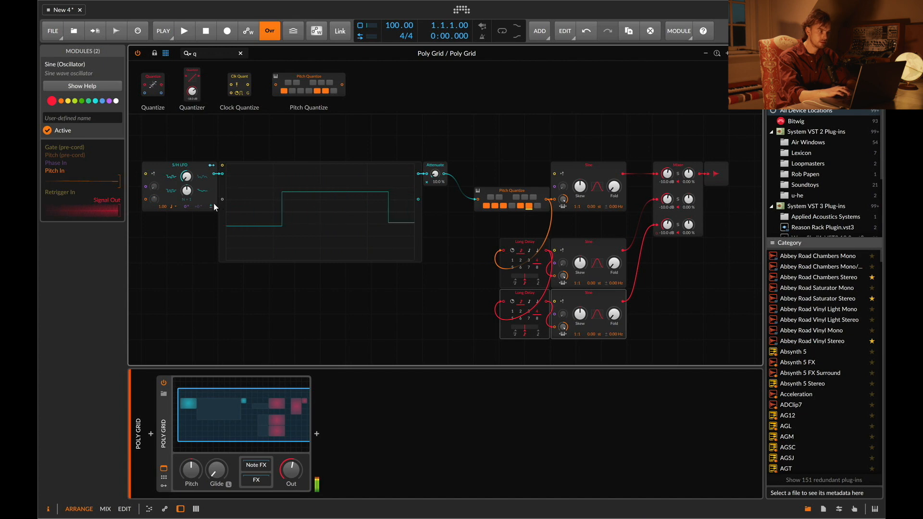
Step: Set the Attenuate amount to 20 %
{"action": "double_click", "coordinate": [435, 182]}
{"action": "type", "text": "20"}
{"action": "key", "text": "Return"}
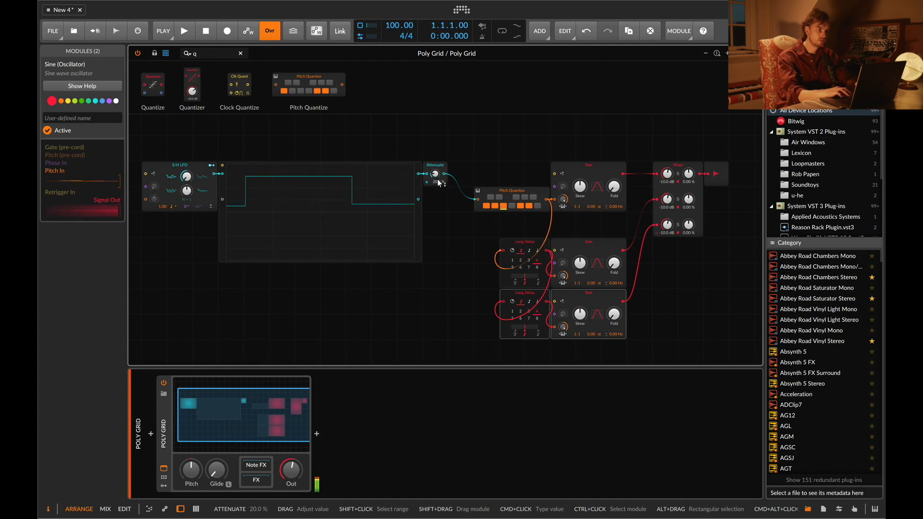
Step: Move both Long Delay and Sine pairs one column away from the mixer, keeping them aligned with each other
{"action": "left_click_drag", "start_coordinate": [510, 235], "coordinate": [558, 248]}
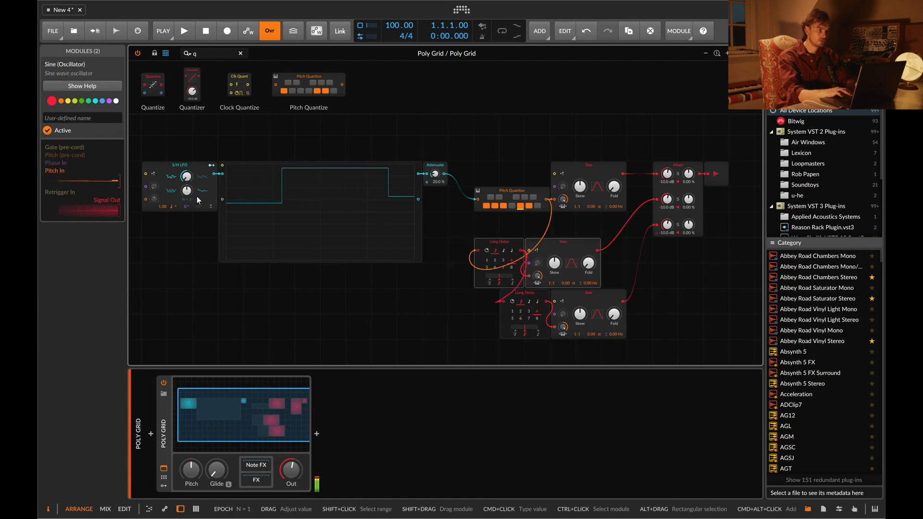
{"action": "mouse_move", "coordinate": [187, 191]}
{"action": "left_mouse_down"}
{"action": "mouse_move", "coordinate": [187, 201]}
{"action": "mouse_move", "coordinate": [187, 192]}
{"action": "left_mouse_up"}
{"action": "mouse_move", "coordinate": [570, 294]}
{"action": "left_mouse_down"}
{"action": "mouse_move", "coordinate": [547, 291]}
{"action": "mouse_move", "coordinate": [558, 293]}
{"action": "left_mouse_up"}
{"action": "scroll", "coordinate": [560, 293], "scroll_direction": "down", "scroll_amount": 1}
{"action": "scroll", "coordinate": [560, 295], "scroll_direction": "down", "scroll_amount": 1}
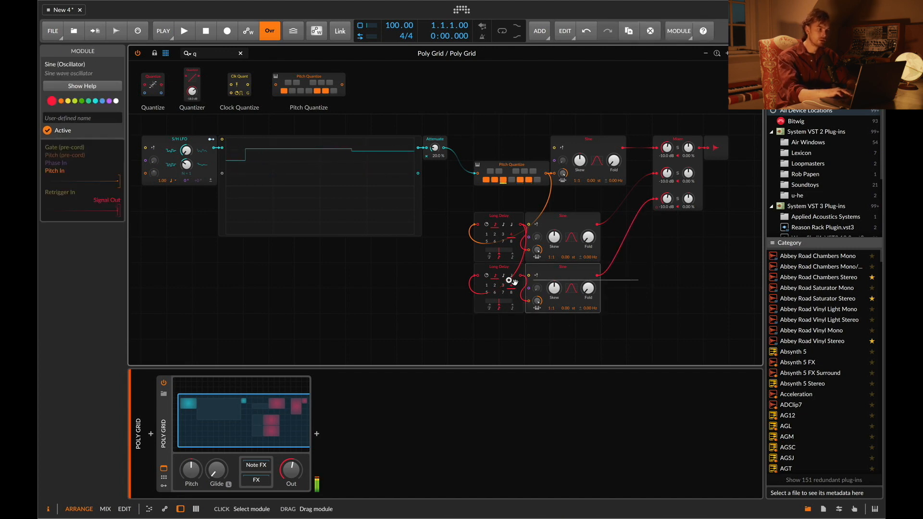
Step: Duplicate the lowest Long Delay and Sine pair directly below and feed its delay from the delay above
{"action": "left_click_drag", "start_coordinate": [548, 279], "coordinate": [558, 322]}
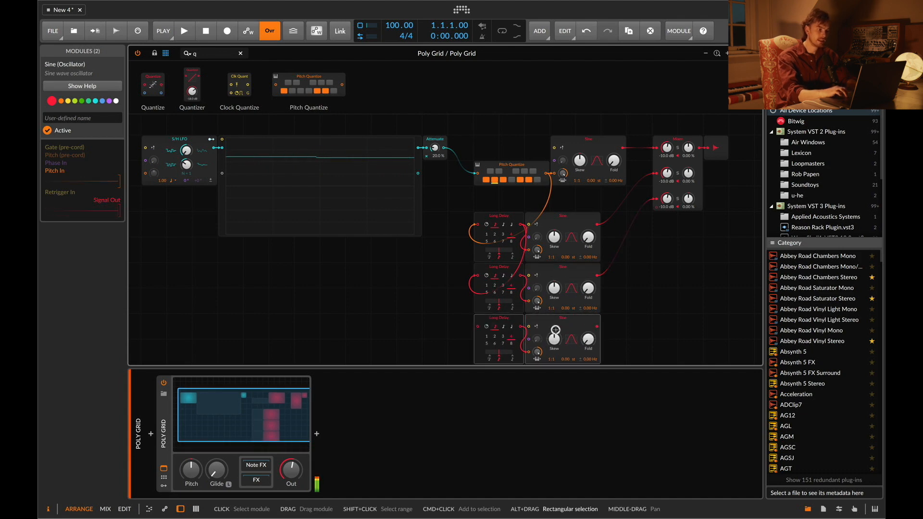
{"action": "scroll", "coordinate": [521, 245], "scroll_direction": "down", "scroll_amount": 1}
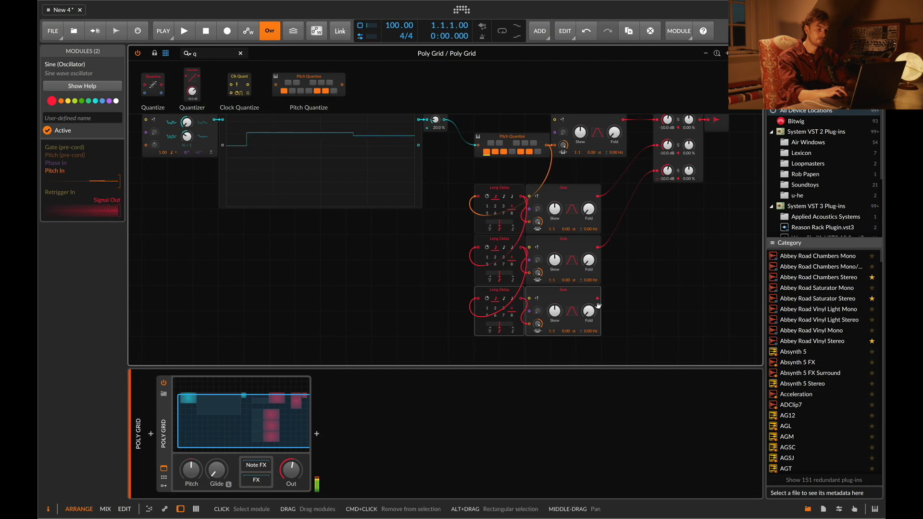
Step: Connect the lowest Sine's output to a fourth mixer channel and set that channel's level to -10 dB
{"action": "left_click_drag", "start_coordinate": [598, 304], "coordinate": [666, 196]}
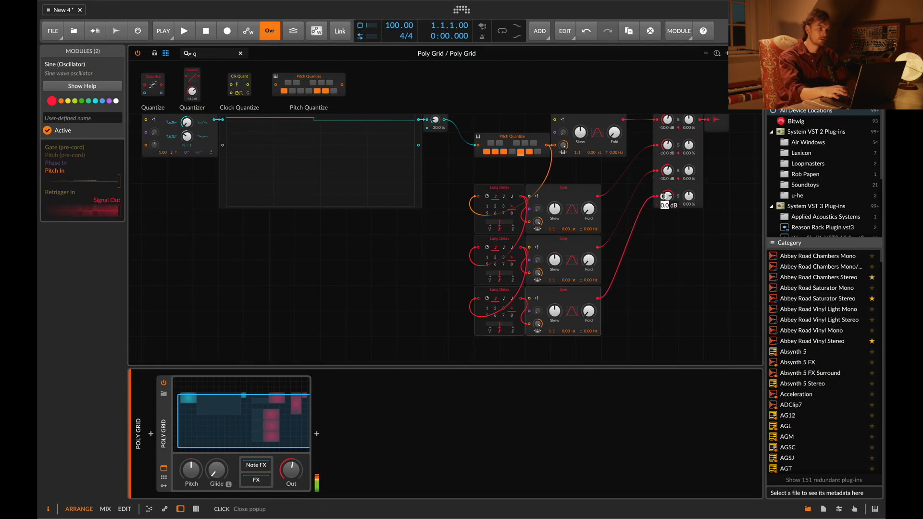
{"action": "type", "text": "-10"}
{"action": "key", "text": "Return"}
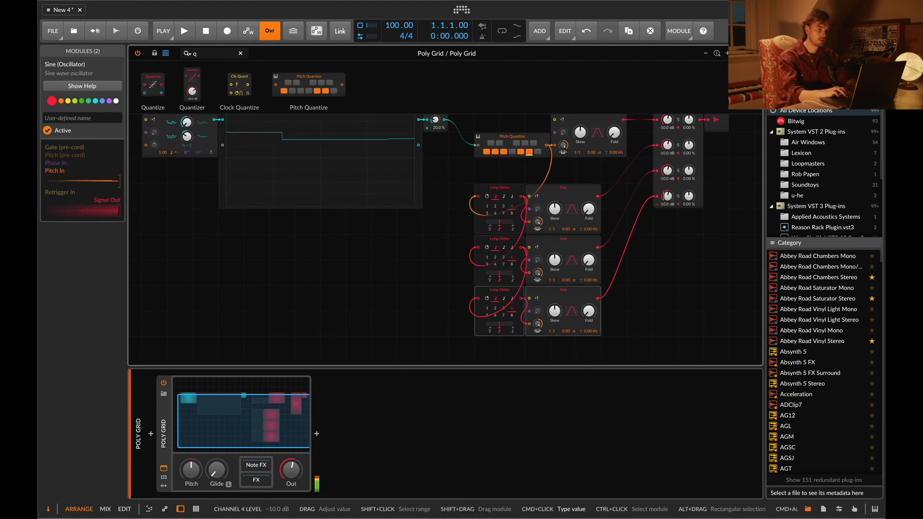
Step: Vary the Skew of the four Sine oscillators slightly, with the lowest one at about 58 %
{"action": "left_click_drag", "start_coordinate": [556, 312], "coordinate": [558, 311]}
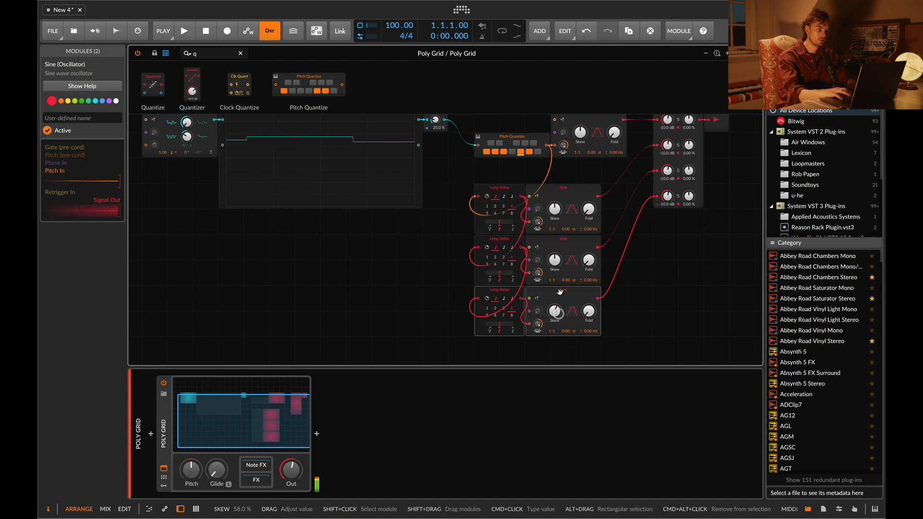
{"action": "left_click_drag", "start_coordinate": [555, 267], "coordinate": [554, 264]}
{"action": "left_click_drag", "start_coordinate": [551, 210], "coordinate": [550, 216]}
{"action": "scroll", "coordinate": [550, 210], "scroll_direction": "up", "scroll_amount": 1}
{"action": "left_click_drag", "start_coordinate": [578, 151], "coordinate": [579, 153]}
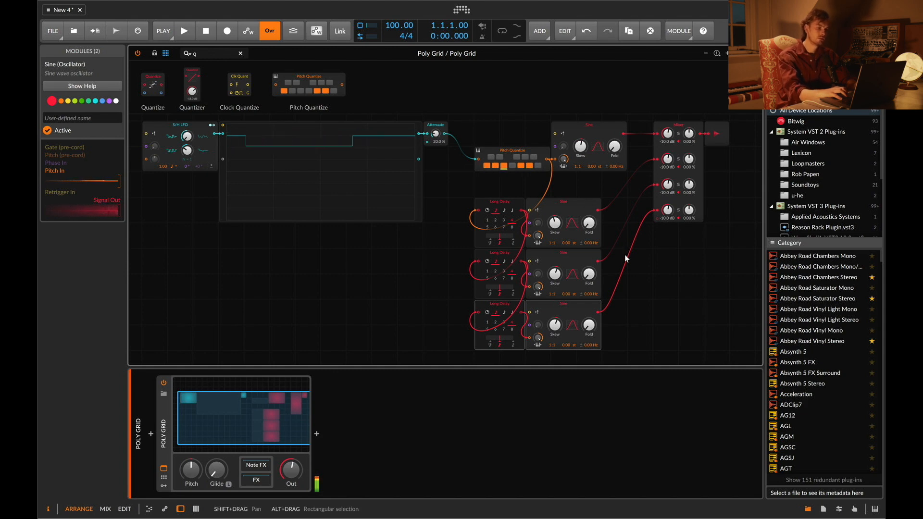
Step: Duplicate the lowest Long Delay and Sine pair to make a fourth delayed voice, fed from the delay above
{"action": "scroll", "coordinate": [630, 318], "scroll_direction": "down", "scroll_amount": 3}
{"action": "key", "text": "super+d"}
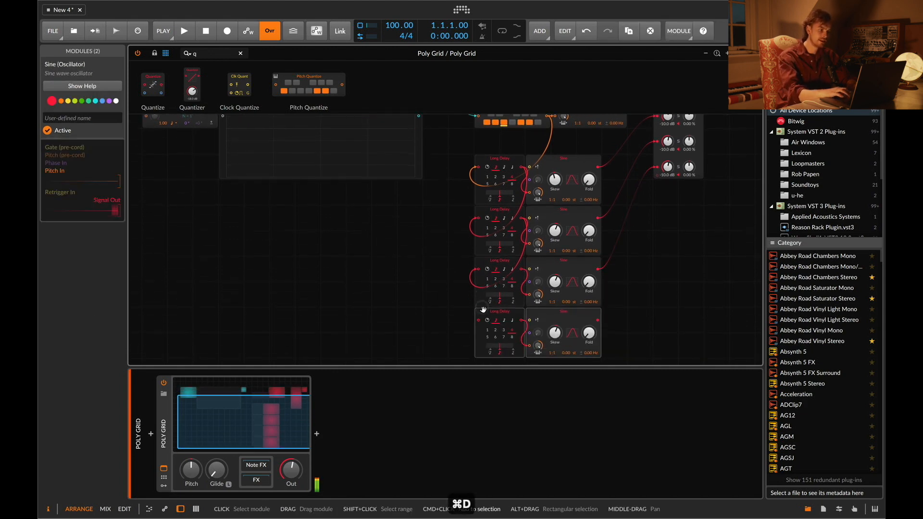
{"action": "left_click_drag", "start_coordinate": [520, 264], "coordinate": [481, 315]}
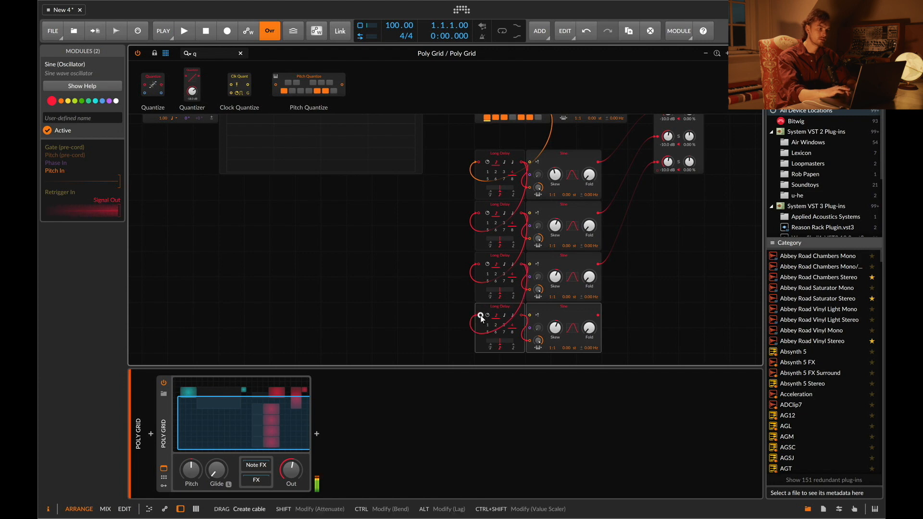
Step: Connect the new lowest Sine to a fifth mixer channel and set that channel's level to -10 dB
{"action": "left_click_drag", "start_coordinate": [598, 315], "coordinate": [658, 172]}
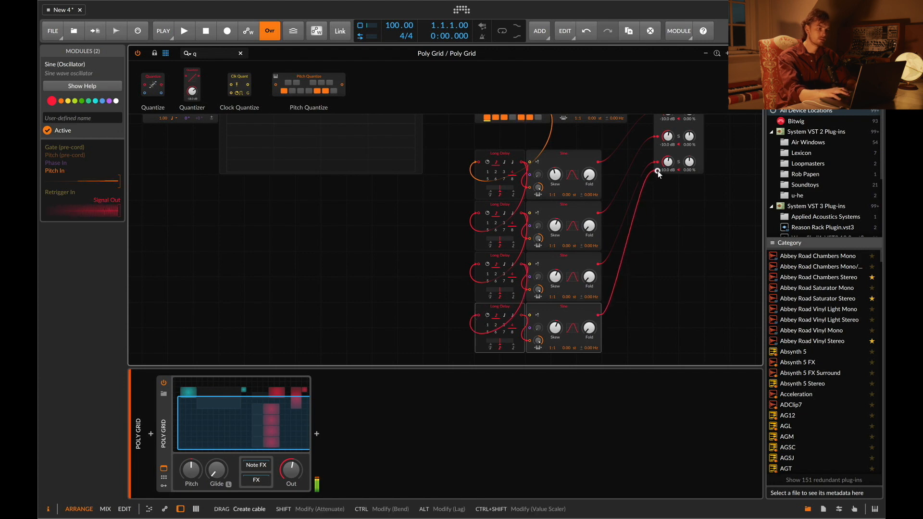
{"action": "left_click", "coordinate": [668, 188], "text": "ctrl"}
{"action": "type", "text": "-10"}
{"action": "key", "text": "Return"}
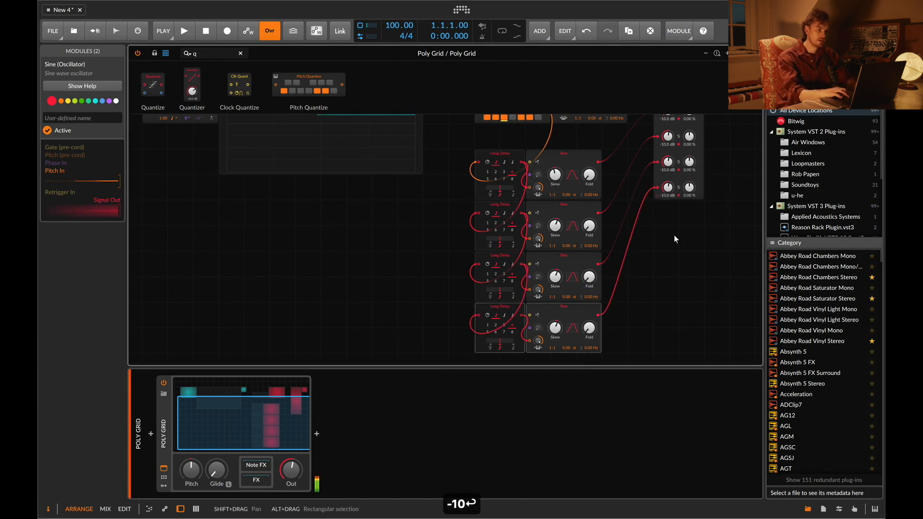
Step: Pan the five mixer channels to about -28 %, 46 %, -11 %, 82 % and -73 %, in order
{"action": "scroll", "coordinate": [674, 239], "scroll_direction": "up", "scroll_amount": 4}
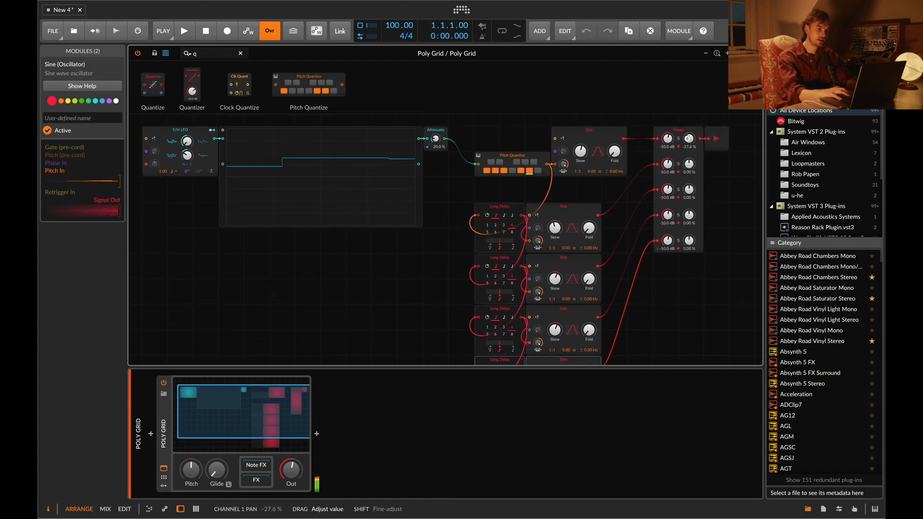
{"action": "left_click_drag", "start_coordinate": [689, 140], "coordinate": [690, 147]}
{"action": "left_click_drag", "start_coordinate": [688, 189], "coordinate": [689, 183]}
{"action": "mouse_move", "coordinate": [689, 240]}
{"action": "left_mouse_down"}
{"action": "mouse_move", "coordinate": [689, 263]}
{"action": "mouse_move", "coordinate": [689, 250]}
{"action": "left_mouse_up"}
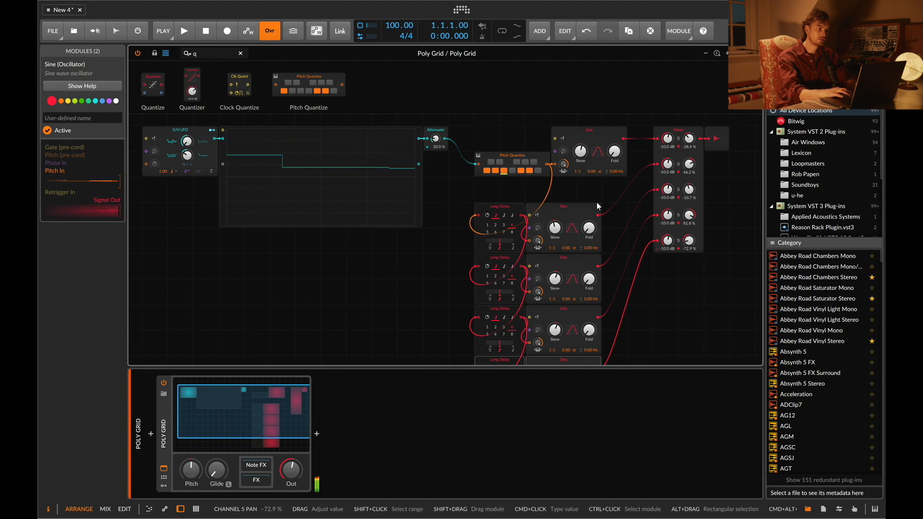
Step: Set the Attenuate amount to 30 %
{"action": "left_click", "coordinate": [435, 140], "text": "super"}
{"action": "type", "text": "30"}
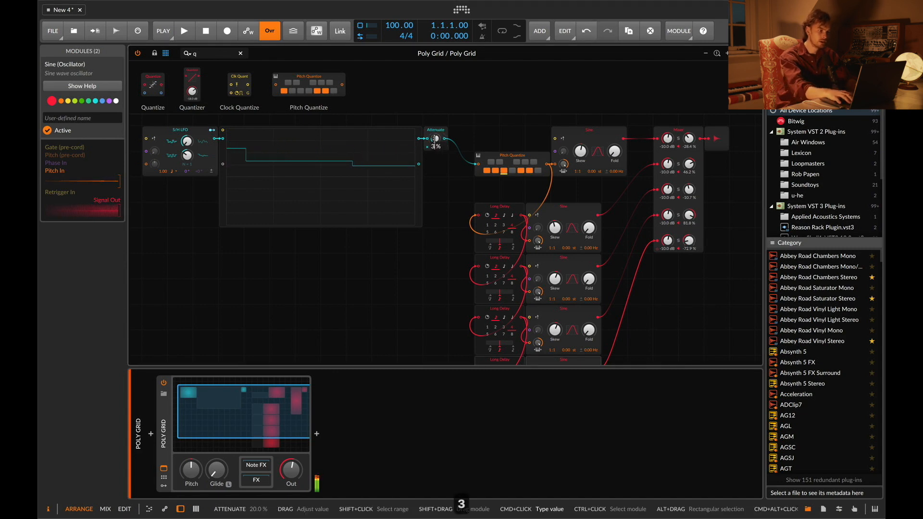
{"action": "key", "text": "Return"}
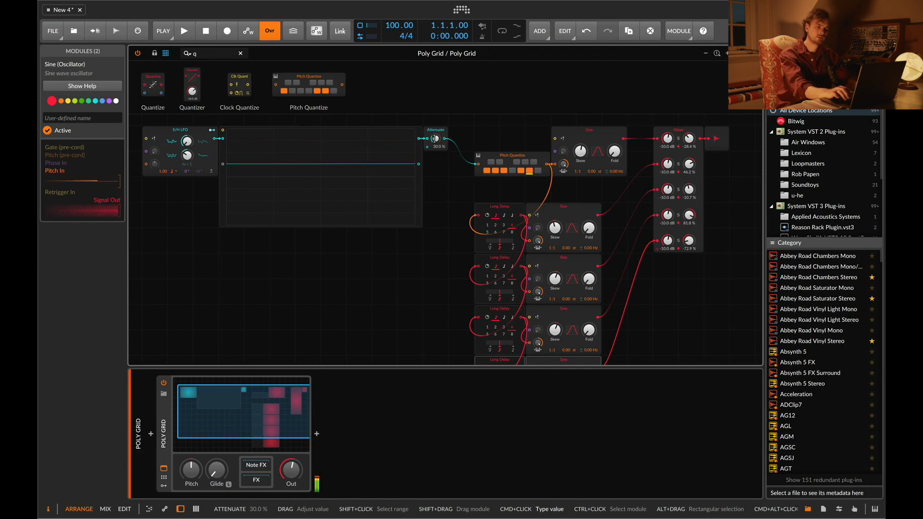
Step: Add a Reverb device after the Poly Grid with a reverb time of about 2.74 s and a mix of about 43 %
{"action": "left_click", "coordinate": [317, 433]}
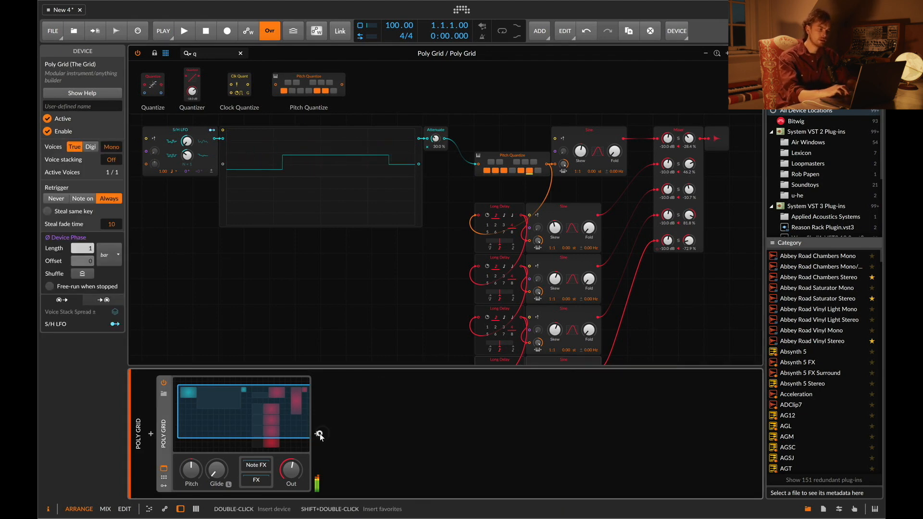
{"action": "type", "text": "rev"}
{"action": "key", "text": "Down"}
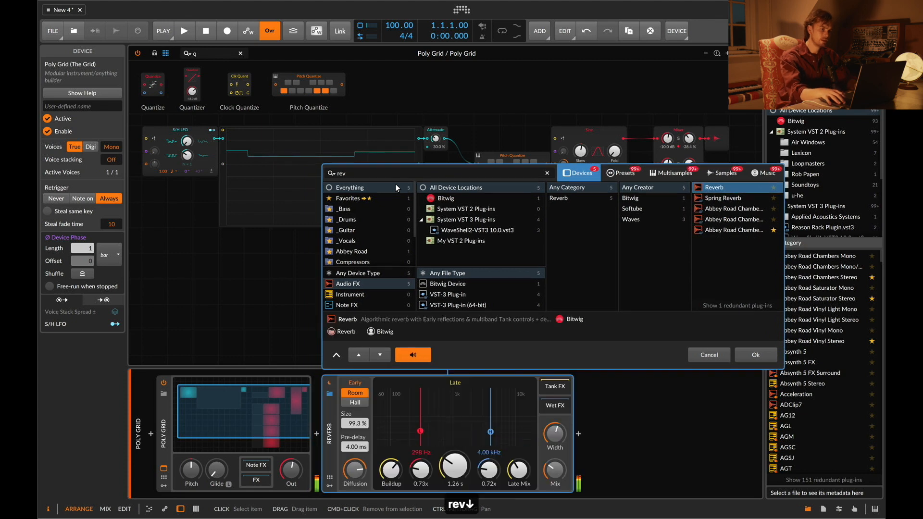
{"action": "key", "text": "Return"}
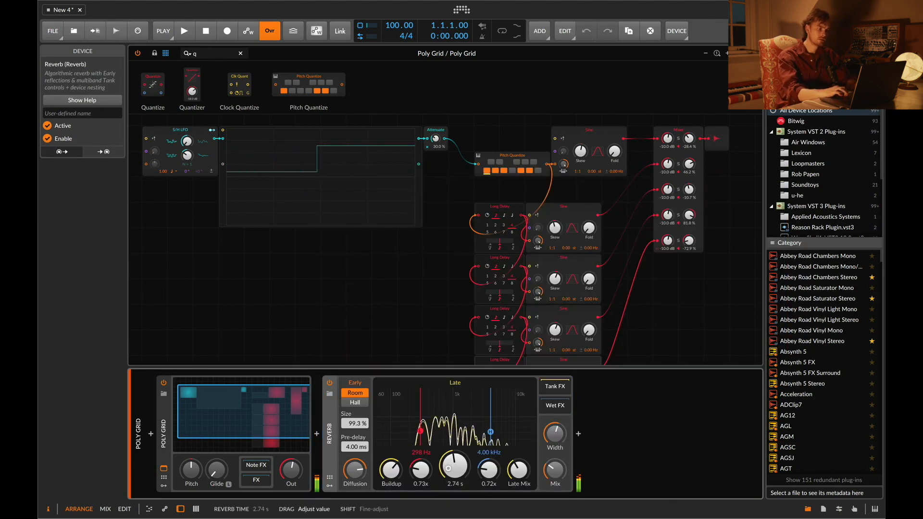
{"action": "mouse_move", "coordinate": [543, 467]}
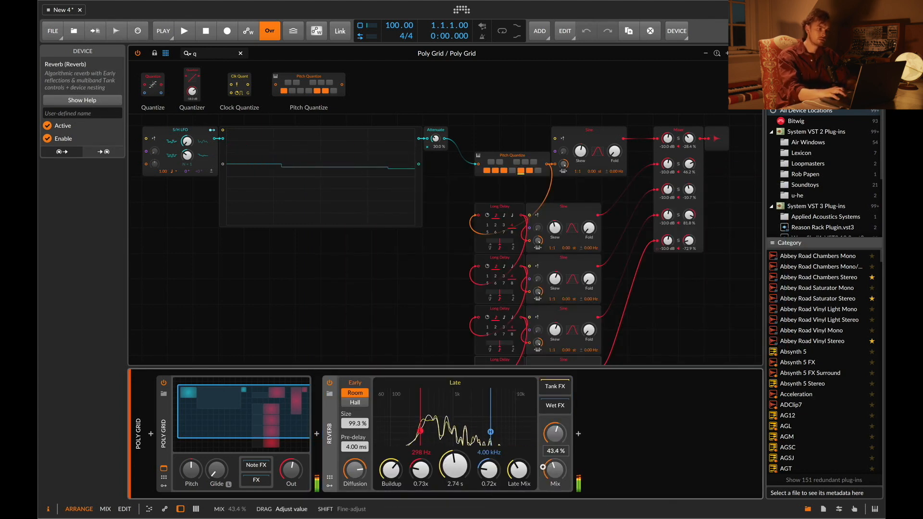
Step: Set the Attenuate amount to 50 %
{"action": "scroll", "coordinate": [519, 267], "scroll_direction": "up", "scroll_amount": 2}
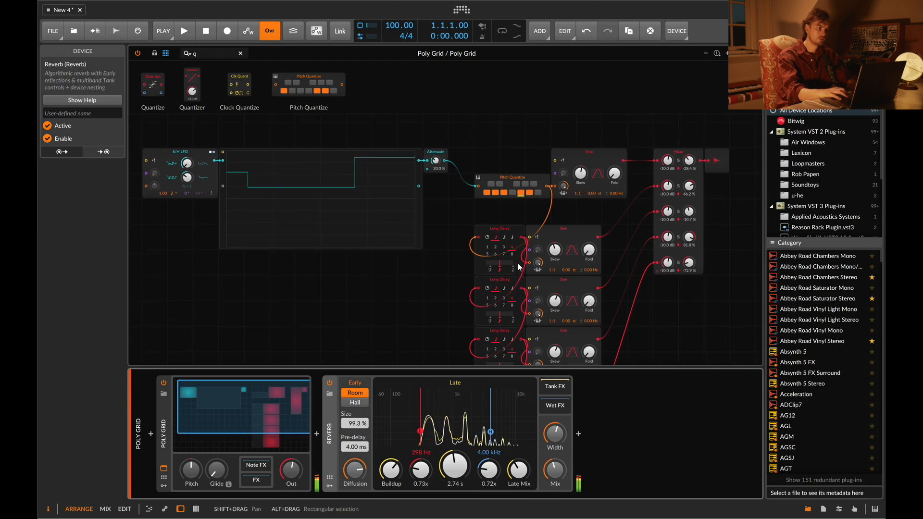
{"action": "left_click", "coordinate": [436, 164], "text": "super"}
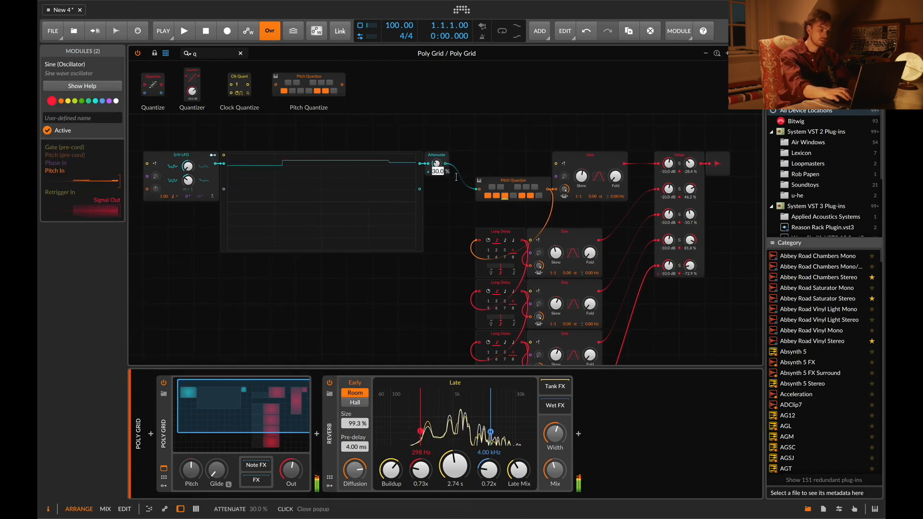
{"action": "type", "text": "50"}
{"action": "key", "text": "Return"}
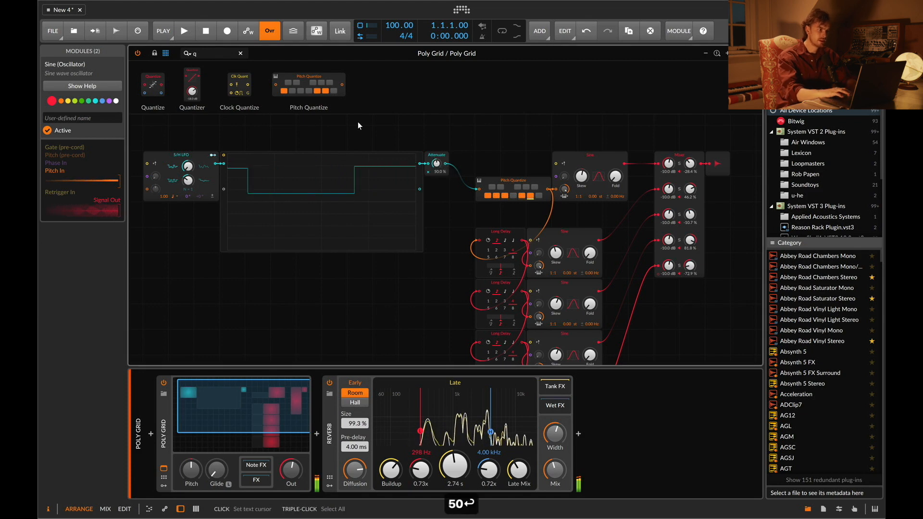
Step: Insert a Bias module between Attenuate and Pitch Quantize and set its amount to -20 %
{"action": "type", "text": "ba"}
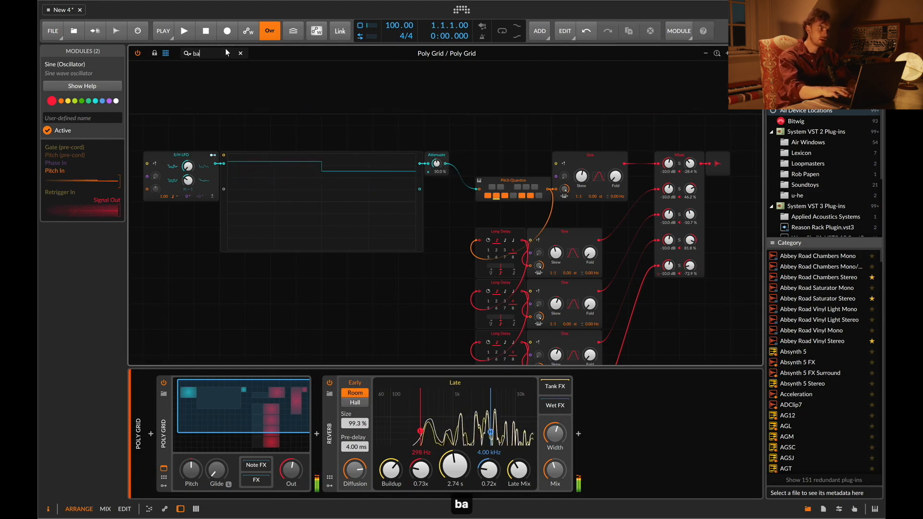
{"action": "key", "text": "BackSpace"}
{"action": "type", "text": "ias"}
{"action": "left_click_drag", "start_coordinate": [151, 84], "coordinate": [452, 167]}
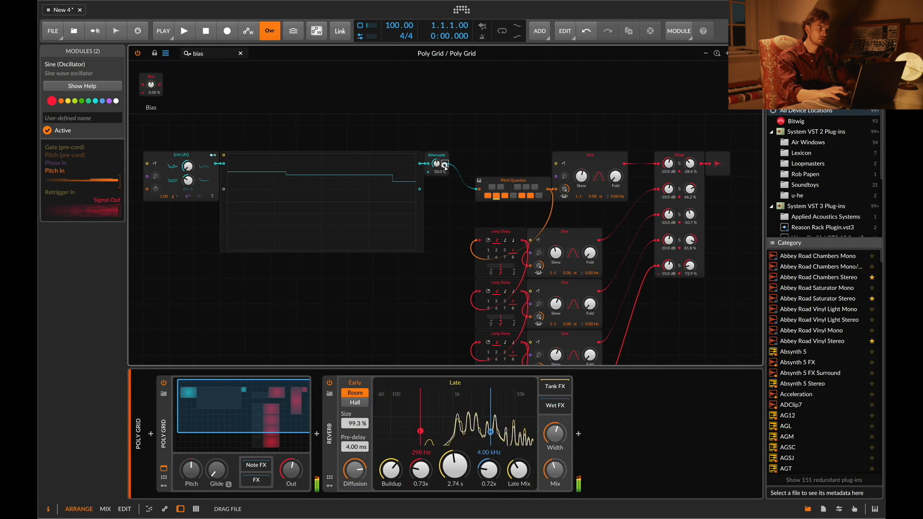
{"action": "left_click", "coordinate": [464, 169], "text": "super"}
{"action": "type", "text": "-20"}
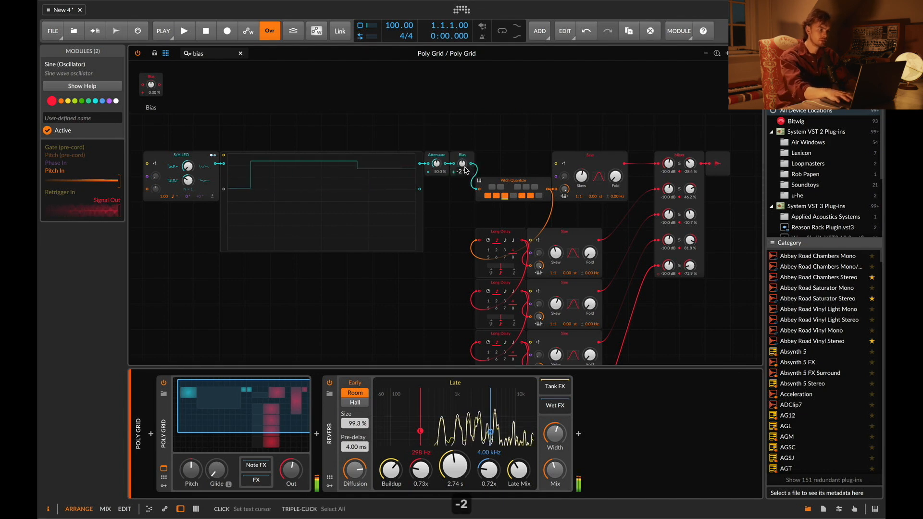
{"action": "key", "text": "Return"}
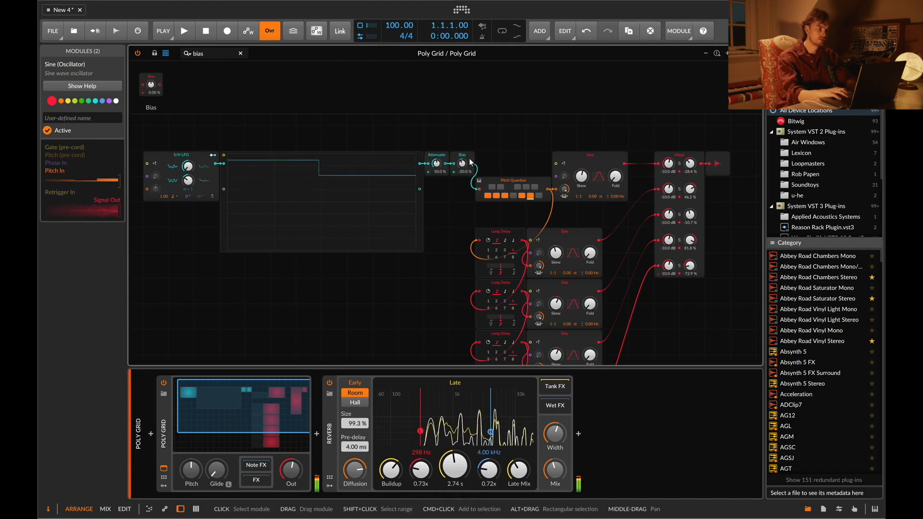
{"action": "left_click_drag", "start_coordinate": [469, 147], "coordinate": [433, 169]}
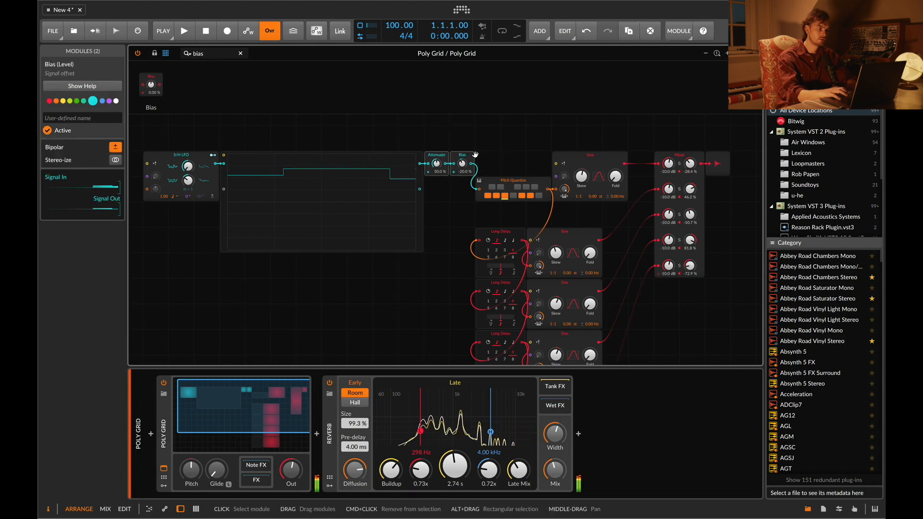
{"action": "left_click", "coordinate": [458, 139]}
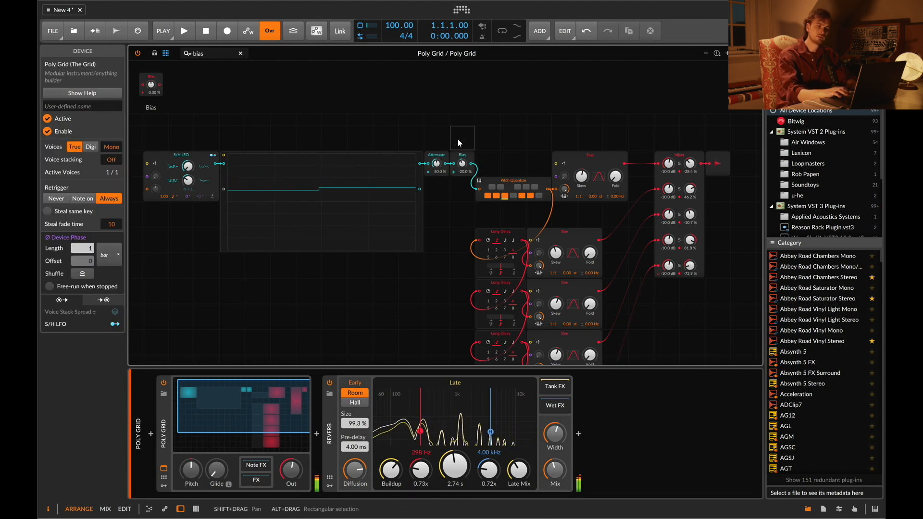
Step: Add an LFO module in the empty grid area below the S/H LFO's scope
{"action": "scroll", "coordinate": [458, 139], "scroll_direction": "down", "scroll_amount": 2}
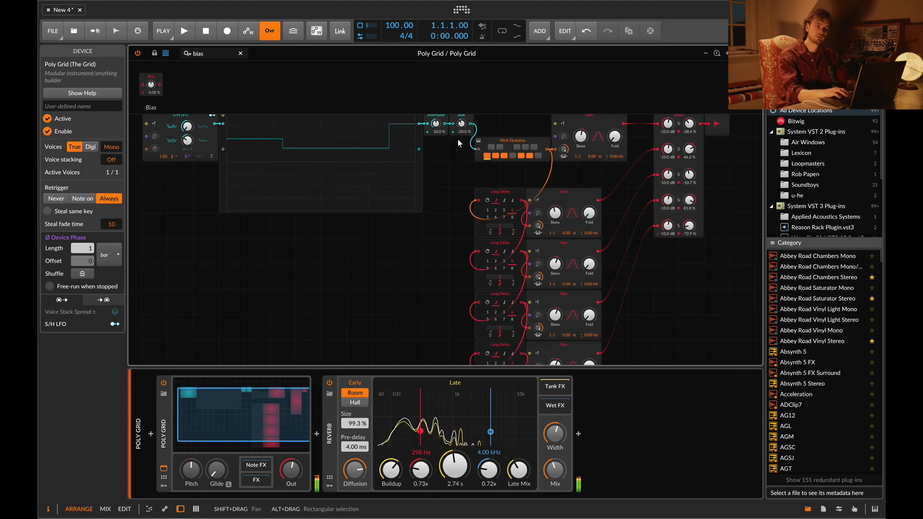
{"action": "scroll", "coordinate": [581, 206], "scroll_direction": "down", "scroll_amount": 1}
{"action": "double_click", "coordinate": [217, 53]}
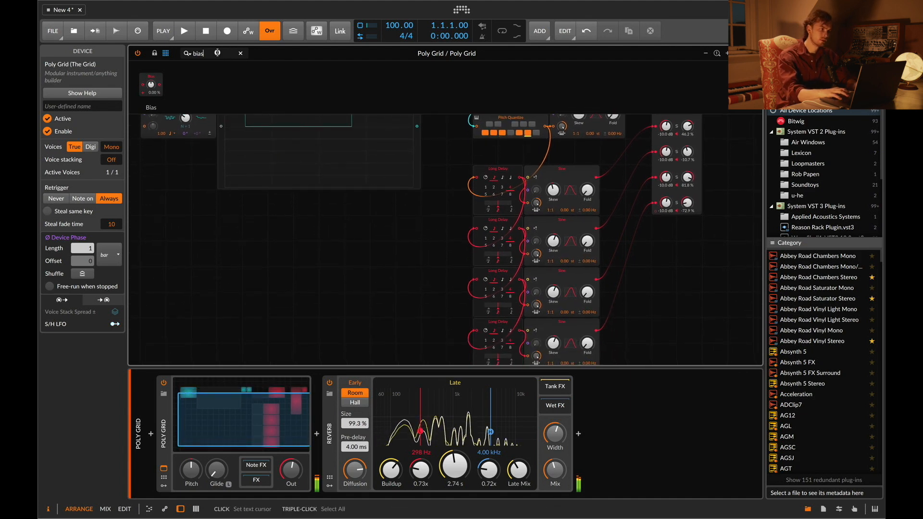
{"action": "type", "text": "lfo"}
{"action": "left_click_drag", "start_coordinate": [156, 82], "coordinate": [260, 230]}
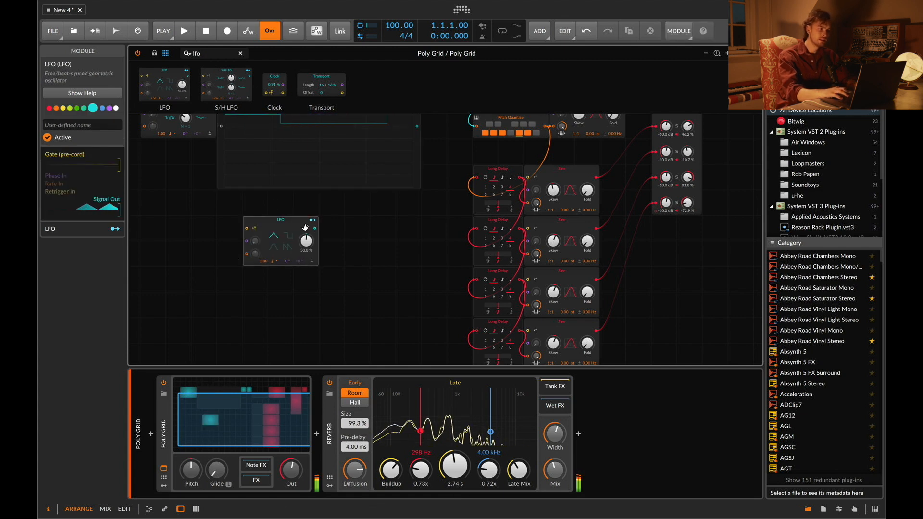
Step: Switch the new LFO's timebase to Hertz and set its rate to 0.20
{"action": "left_click", "coordinate": [273, 260]}
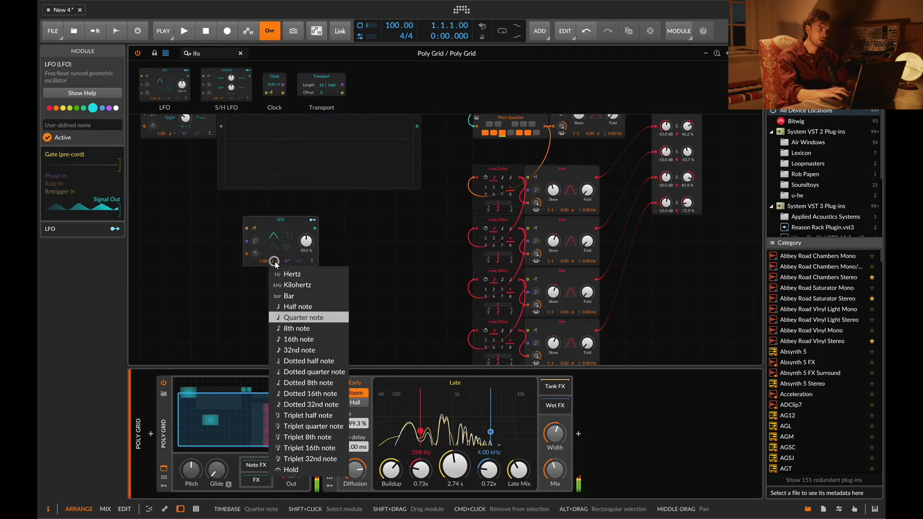
{"action": "left_click", "coordinate": [293, 276]}
{"action": "double_click", "coordinate": [266, 261]}
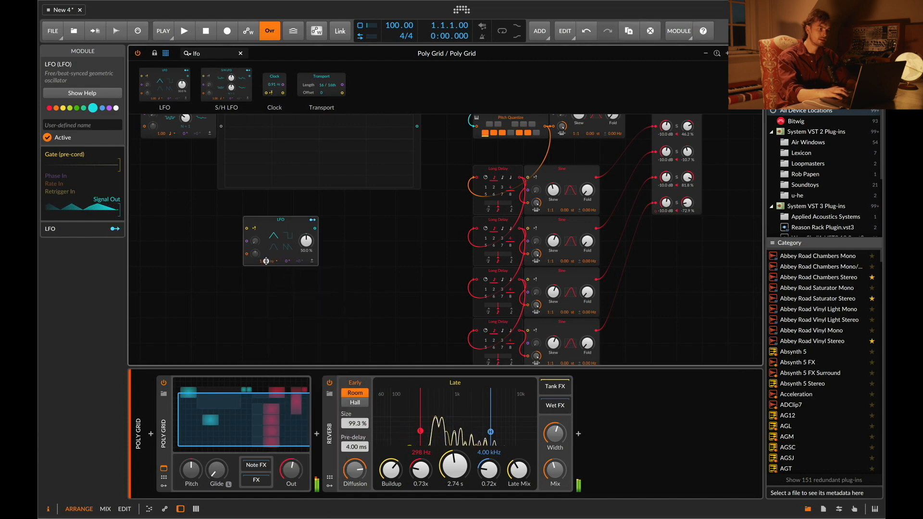
{"action": "type", "text": ".2"}
{"action": "key", "text": "Return"}
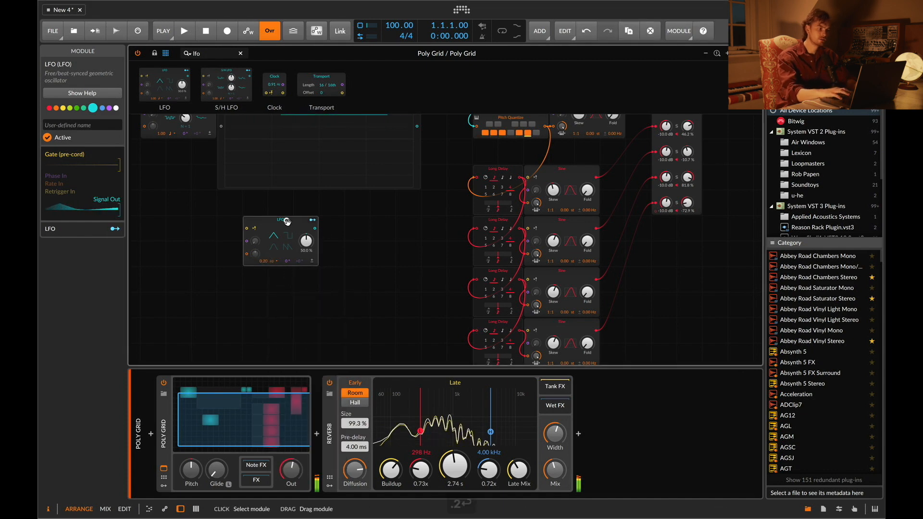
Step: Duplicate the LFO directly below and set the copy's rate to 0.35 Hz
{"action": "key", "text": "super+d"}
{"action": "double_click", "coordinate": [266, 312]}
{"action": "key", "text": "Right"}
{"action": "key", "text": "Left"}
{"action": "key", "text": "BackSpace"}
{"action": "key", "text": "BackSpace"}
{"action": "key", "text": "BackSpace"}
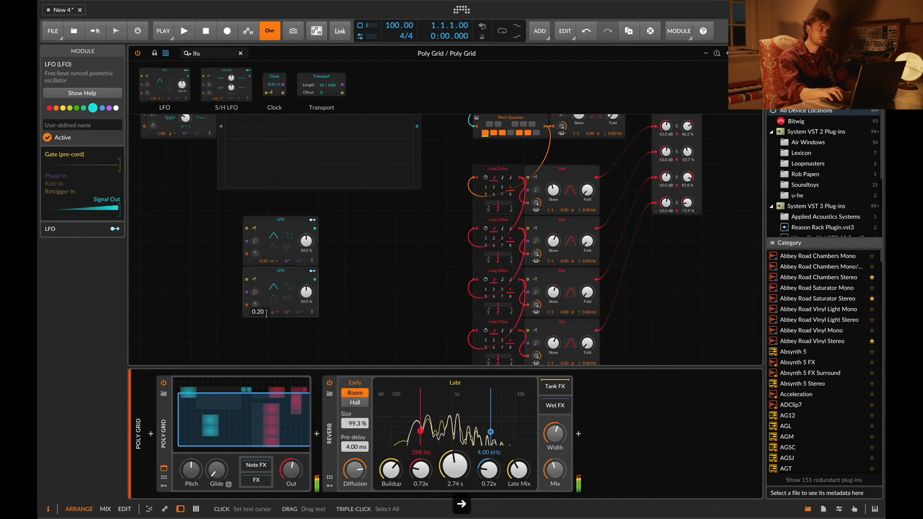
{"action": "type", "text": "35"}
{"action": "key", "text": "Return"}
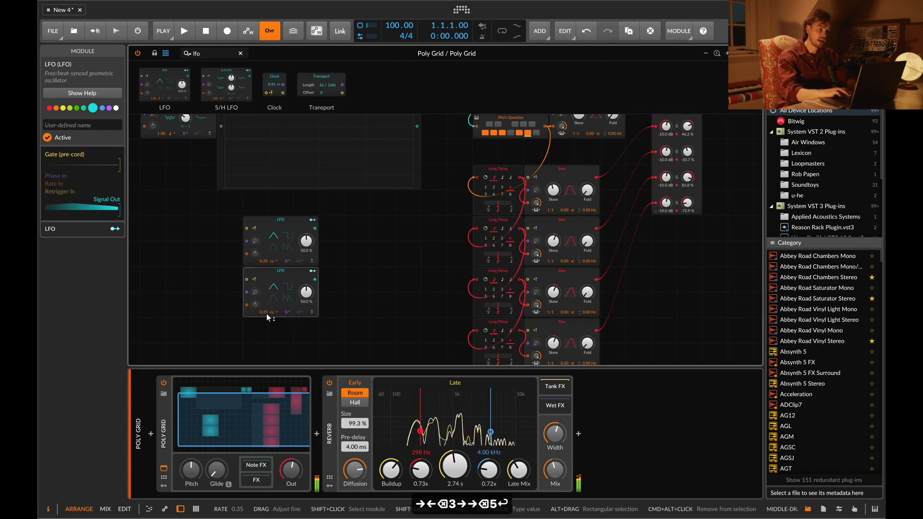
Step: Duplicate the second LFO to make a third and set its rate to 0.52 Hz
{"action": "key", "text": "super+d"}
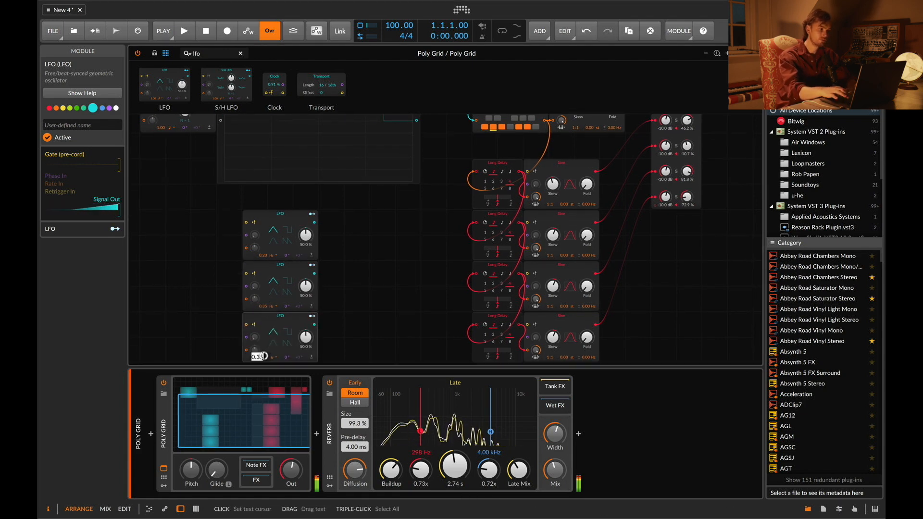
{"action": "double_click", "coordinate": [263, 356]}
{"action": "type", "text": "5"}
{"action": "key", "text": "BackSpace"}
{"action": "type", "text": ".52"}
{"action": "key", "text": "Return"}
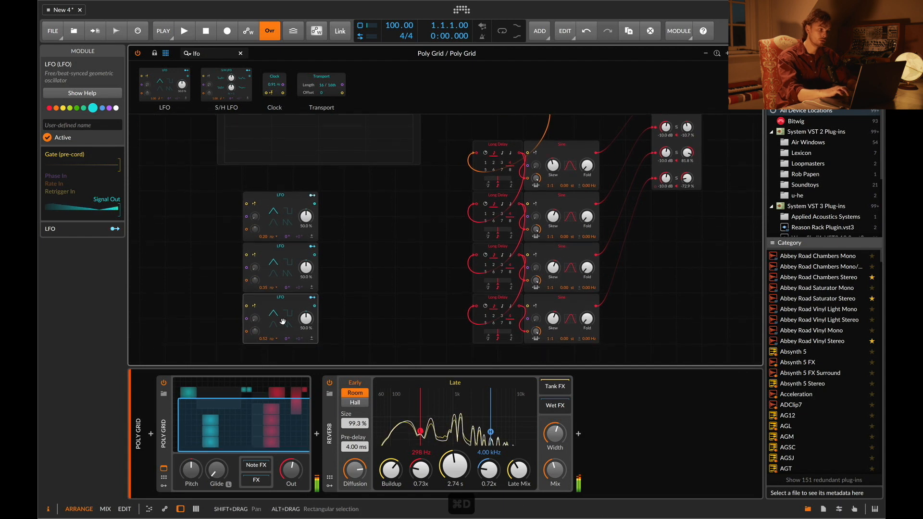
Step: Duplicate the third LFO directly below and set the copy's rate to 0.71 Hz
{"action": "key", "text": "super+d"}
{"action": "double_click", "coordinate": [265, 364]}
{"action": "type", "text": "."}
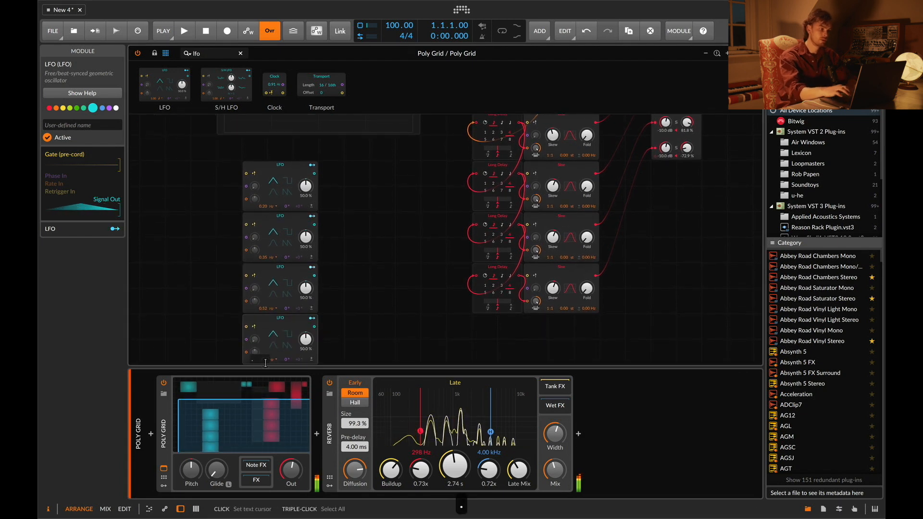
{"action": "type", "text": "7"}
{"action": "key", "text": "Return"}
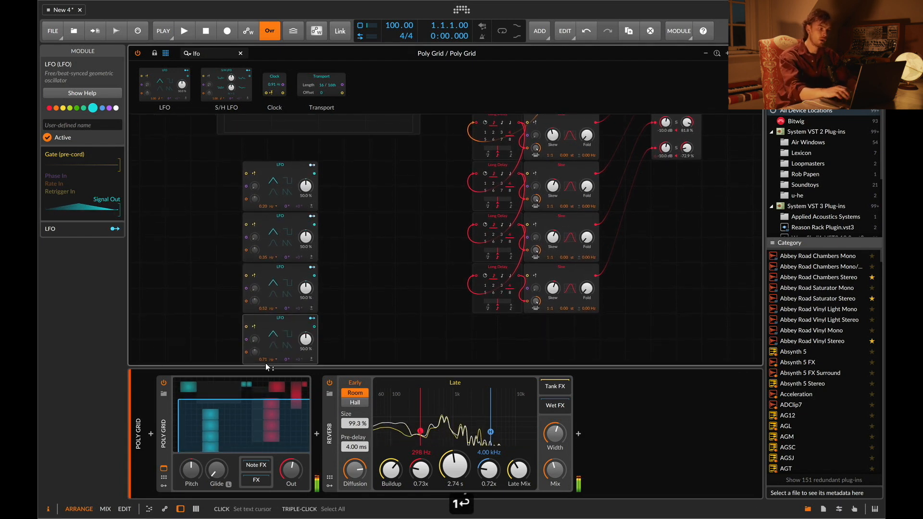
Step: Add a fifth LFO at the head of the LFO stack, above the 0.20 Hz one, and set its rate to 0.16 Hz
{"action": "left_click", "coordinate": [284, 212]}
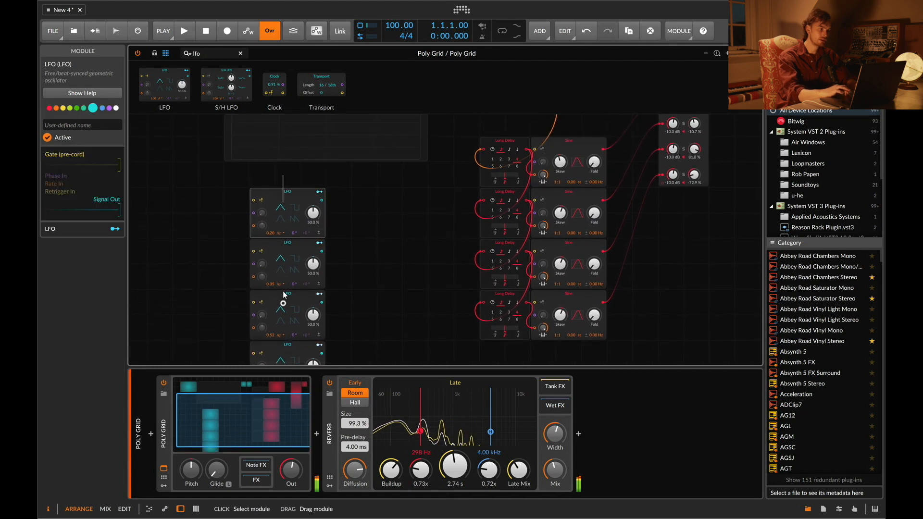
{"action": "left_click", "coordinate": [281, 345], "text": "shift"}
{"action": "mouse_move", "coordinate": [283, 207]}
{"action": "left_mouse_down"}
{"action": "mouse_move", "coordinate": [278, 245]}
{"action": "mouse_move", "coordinate": [291, 202]}
{"action": "left_mouse_up"}
{"action": "left_click", "coordinate": [375, 231]}
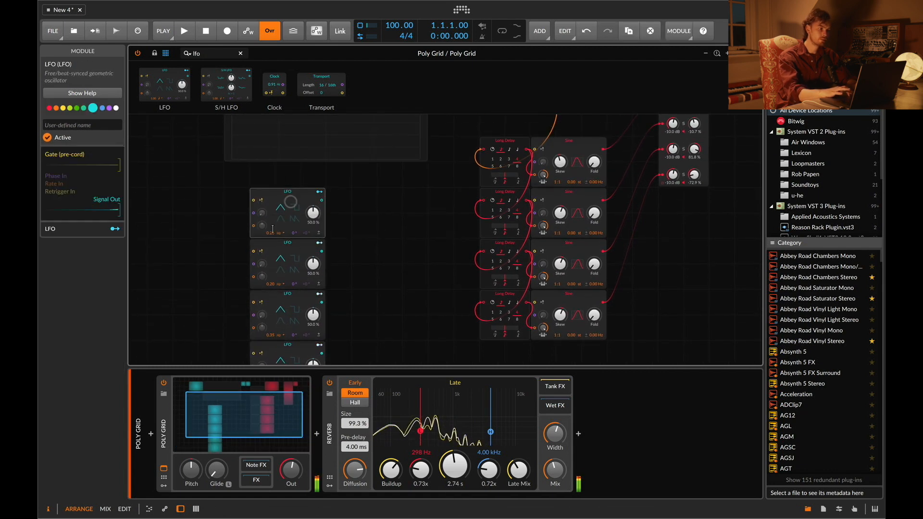
{"action": "double_click", "coordinate": [269, 233]}
{"action": "type", "text": ".16"}
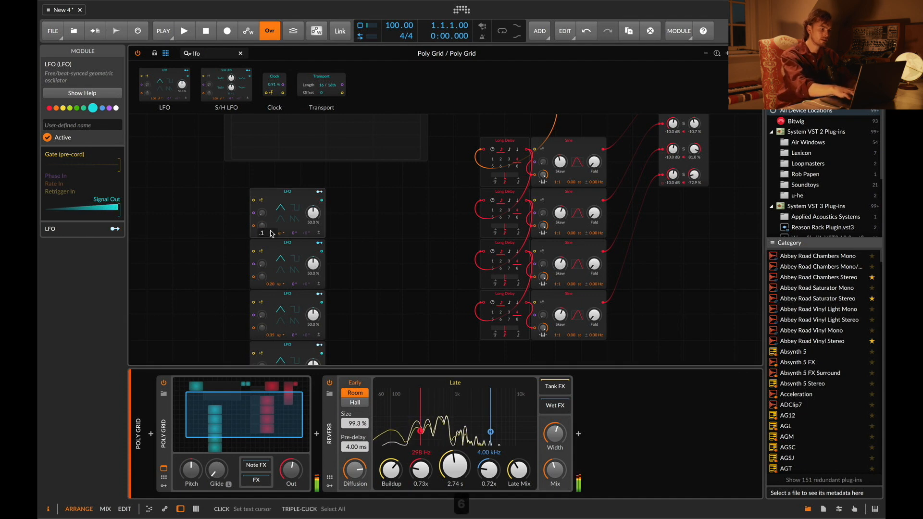
{"action": "key", "text": "Return"}
Step: Hide the file browser and the device chain to enlarge the grid editor
{"action": "scroll", "coordinate": [331, 233], "scroll_direction": "up", "scroll_amount": 2}
{"action": "key", "text": "d"}
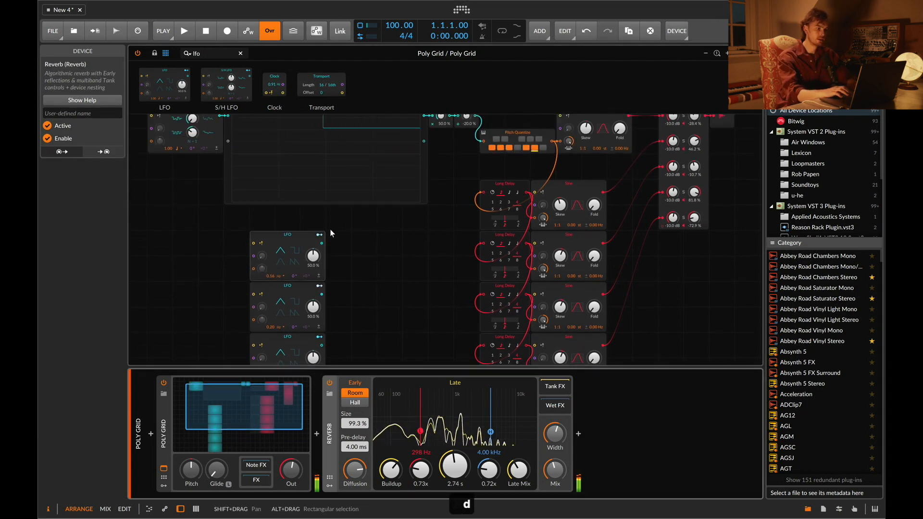
{"action": "key", "text": "super+f"}
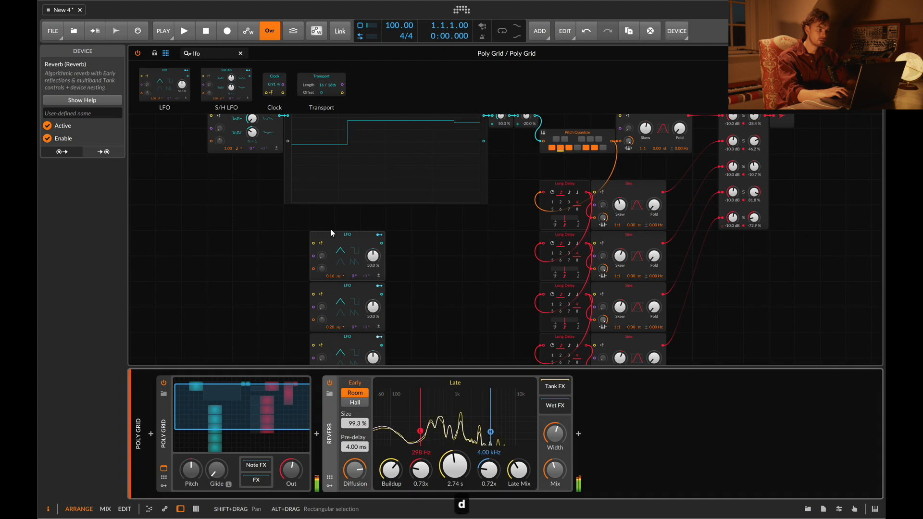
{"action": "key", "text": "d"}
Step: Map the 0.16 Hz LFO to the undelayed Sine's Skew at about 0.124 and the 0.20 Hz LFO to the first delayed Sine's Skew at about 0.191
{"action": "left_click", "coordinate": [377, 305]}
{"action": "left_click_drag", "start_coordinate": [647, 198], "coordinate": [652, 195]}
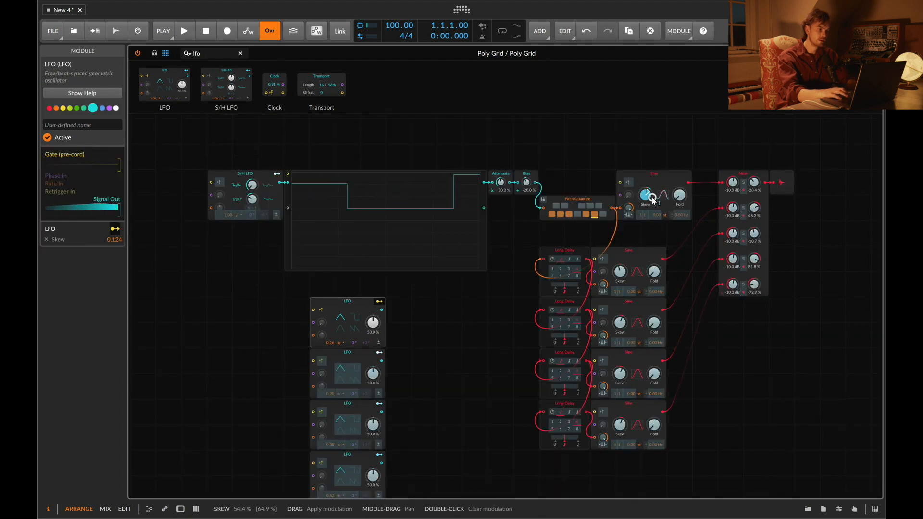
{"action": "left_click", "coordinate": [380, 356]}
{"action": "left_click_drag", "start_coordinate": [621, 272], "coordinate": [620, 265]}
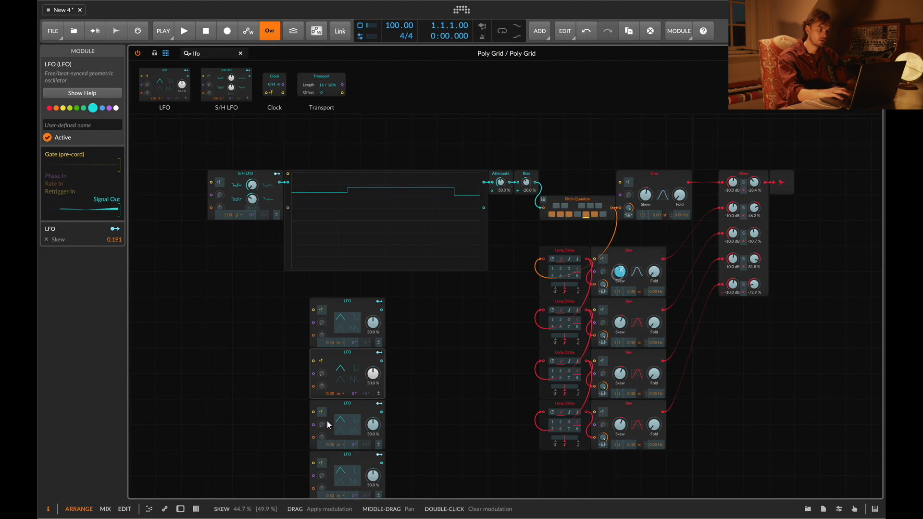
Step: Map the 0.35, 0.52 and 0.71 Hz LFOs to the Skew of the remaining three delayed Sines at about 0.213, 0.191 and -0.298
{"action": "left_click", "coordinate": [380, 404]}
{"action": "left_click_drag", "start_coordinate": [620, 323], "coordinate": [621, 318]}
{"action": "left_click", "coordinate": [379, 454]}
{"action": "left_click_drag", "start_coordinate": [621, 375], "coordinate": [620, 381]}
{"action": "scroll", "coordinate": [361, 437], "scroll_direction": "down", "scroll_amount": 2}
{"action": "left_click", "coordinate": [379, 463]}
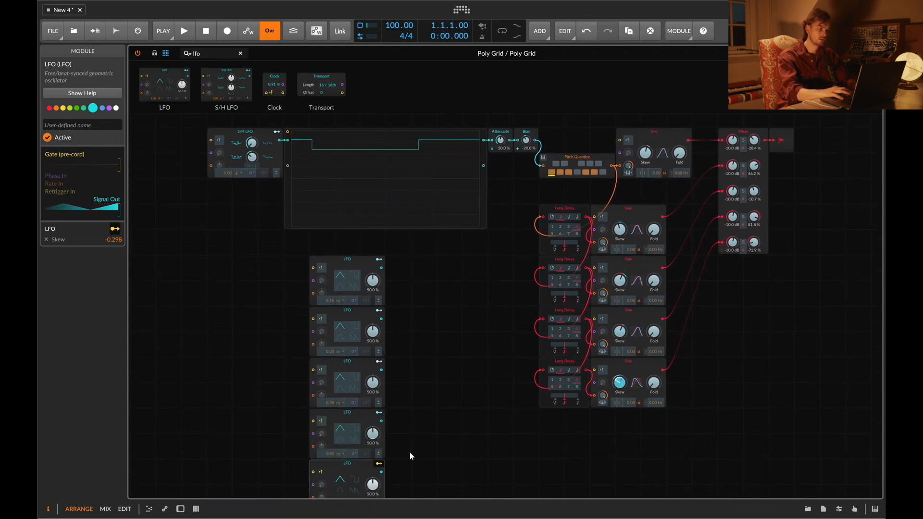
{"action": "left_click", "coordinate": [379, 464]}
{"action": "scroll", "coordinate": [486, 449], "scroll_direction": "down", "scroll_amount": 2}
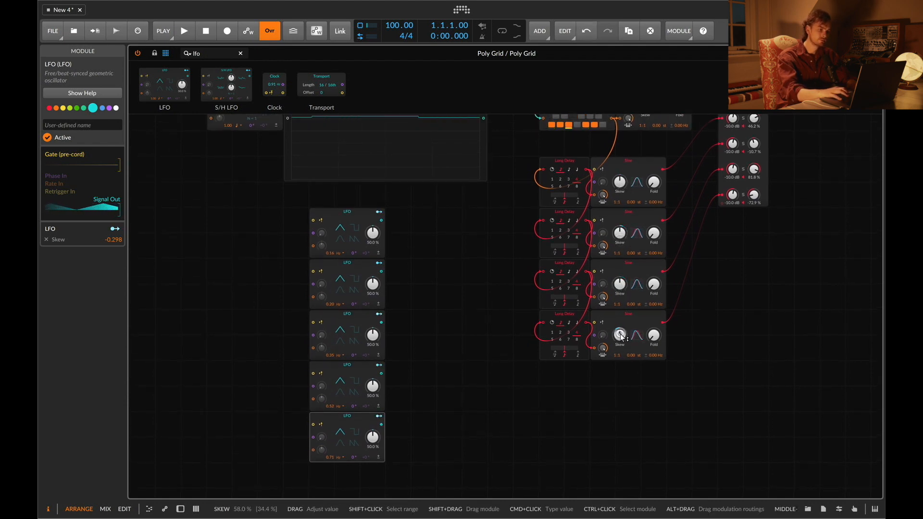
Step: Set the Attenuate module between the scope and the Bias module to 40%
{"action": "scroll", "coordinate": [622, 337], "scroll_direction": "up", "scroll_amount": 3}
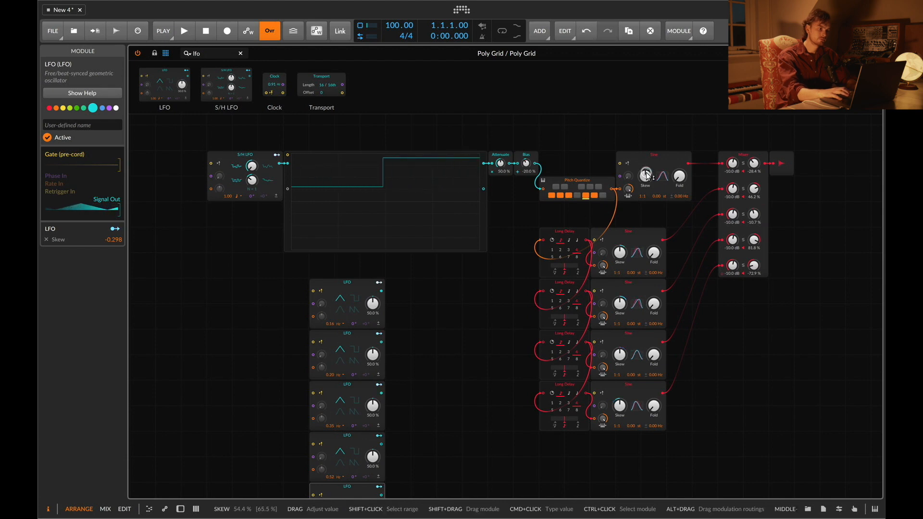
{"action": "left_click", "coordinate": [526, 164], "text": "super"}
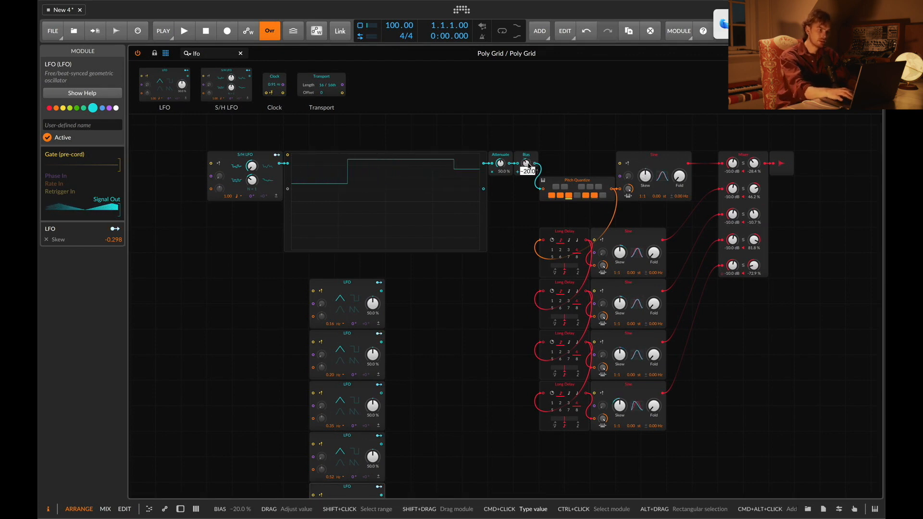
{"action": "left_click", "coordinate": [500, 164]}
{"action": "left_click", "coordinate": [500, 164], "text": "super"}
{"action": "type", "text": "40"}
{"action": "key", "text": "Return"}
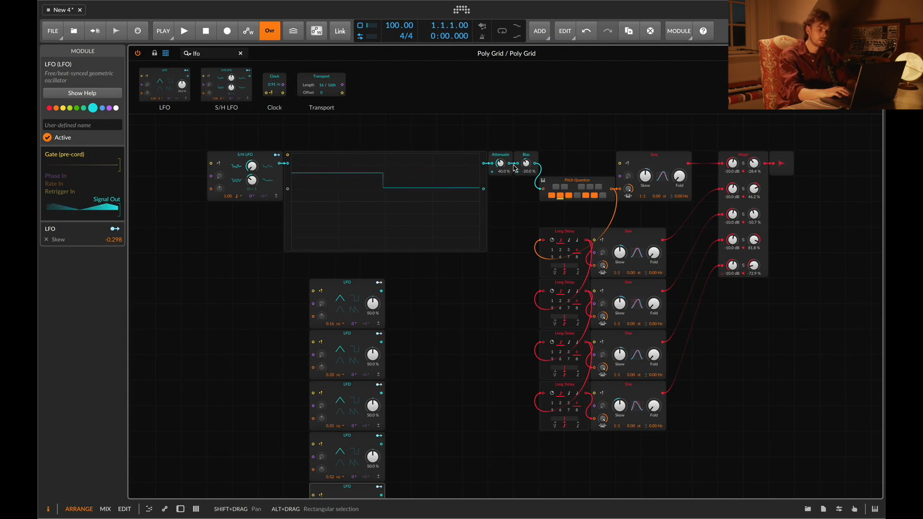
Step: Move the four delayed Sine modules into line beneath the undelayed Sine, leaving a gap beside the Long Delays
{"action": "left_click_drag", "start_coordinate": [636, 218], "coordinate": [659, 409]}
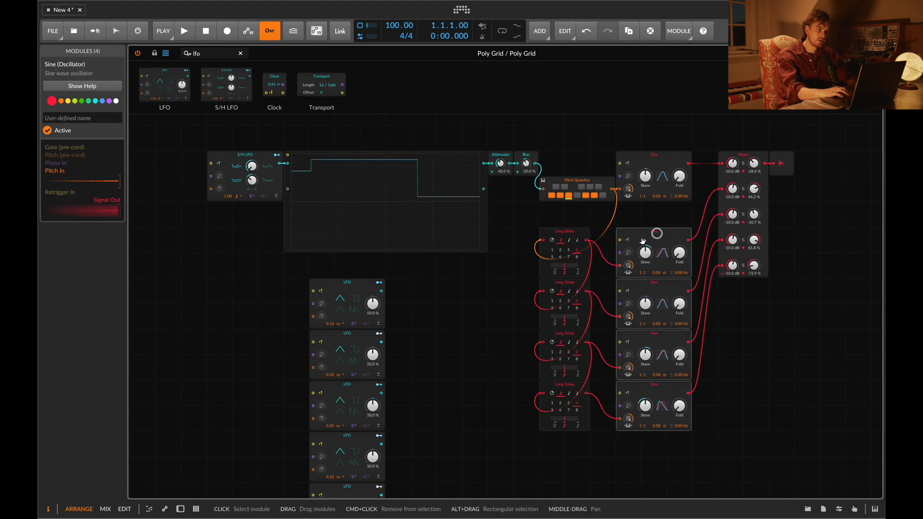
{"action": "left_click", "coordinate": [502, 330]}
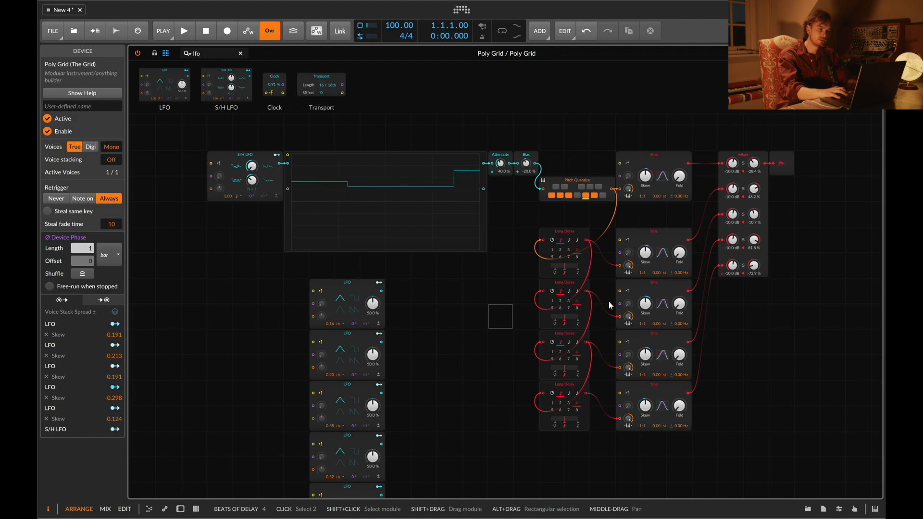
Step: Set the beats of delay to 6 on the third and fourth Long Delays and to 2 on the second
{"action": "left_click", "coordinate": [561, 361]}
{"action": "left_click", "coordinate": [561, 410]}
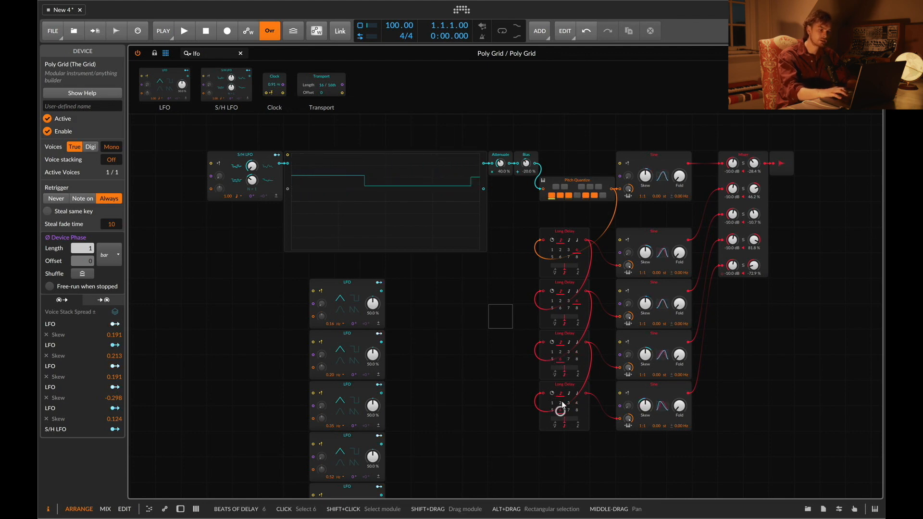
{"action": "left_click", "coordinate": [560, 302]}
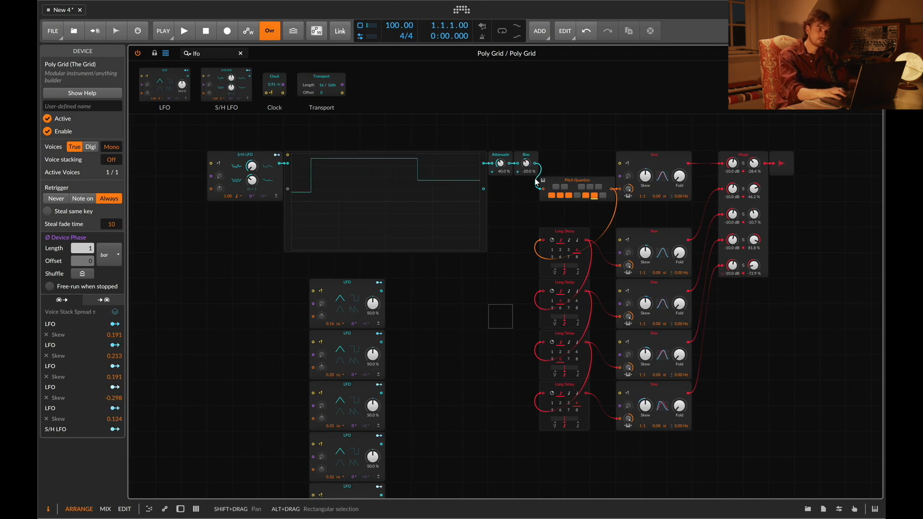
Step: Try an Attenuate amount of about 51.6%, and return it to 40%
{"action": "left_click_drag", "start_coordinate": [501, 164], "coordinate": [503, 166]}
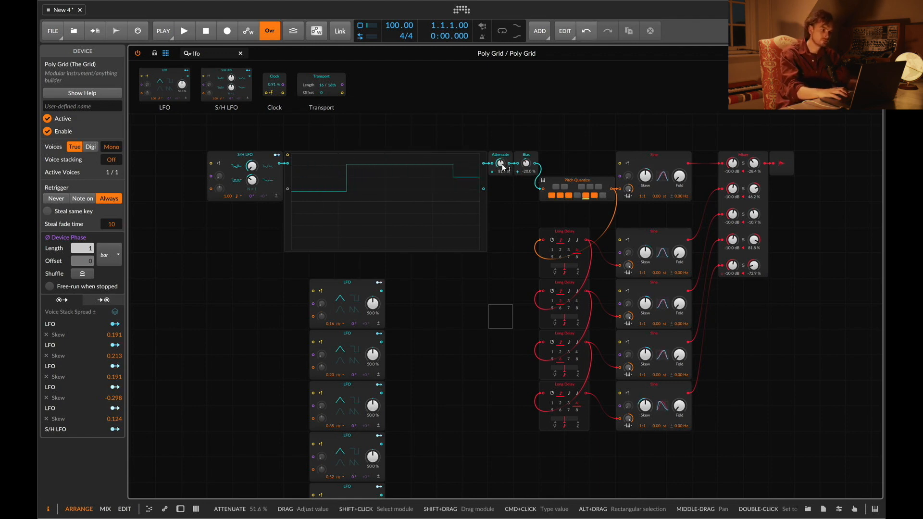
{"action": "type", "text": "40"}
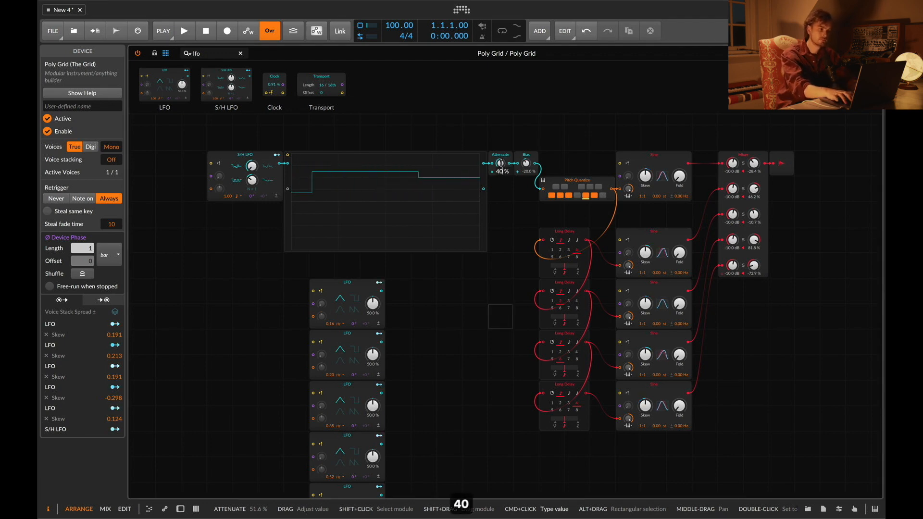
{"action": "key", "text": "Return"}
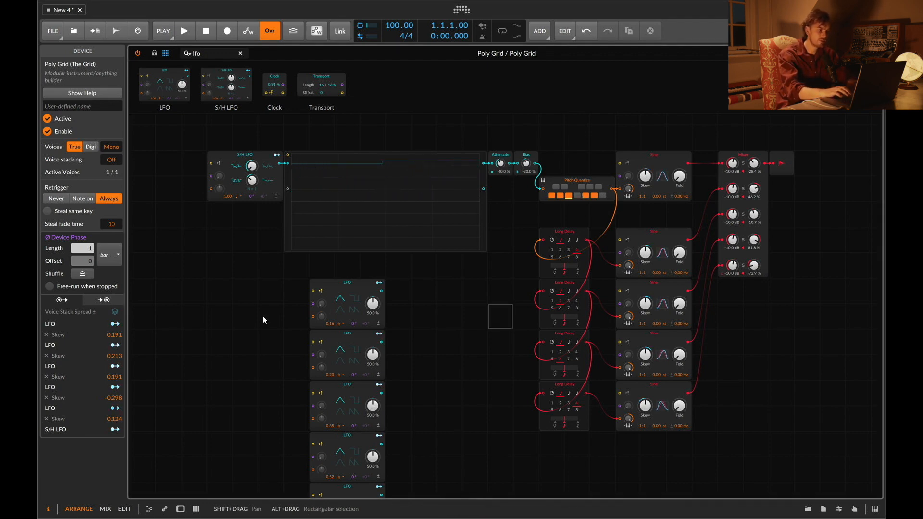
Step: Show the device chain again with the Poly Grid device's modulator slots expanded
{"action": "key", "text": "d"}
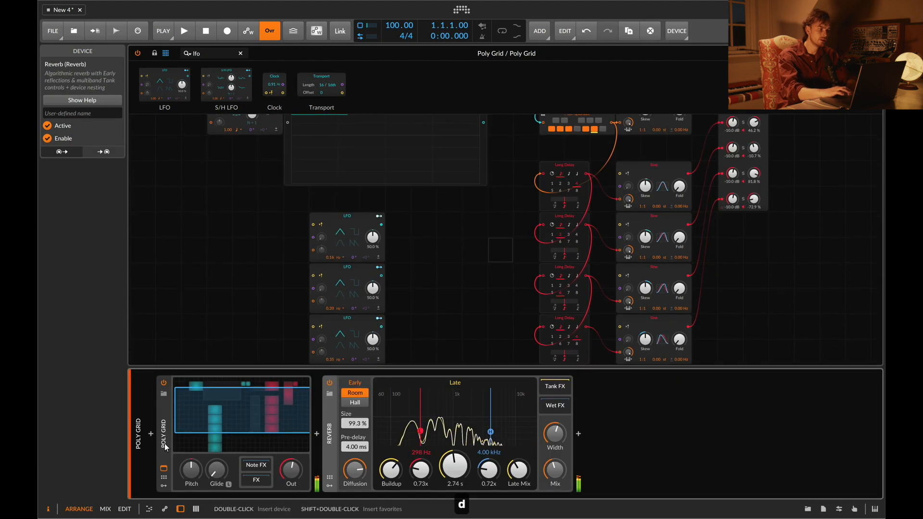
{"action": "left_click", "coordinate": [162, 487]}
{"action": "left_click", "coordinate": [180, 397]}
{"action": "type", "text": "lf"}
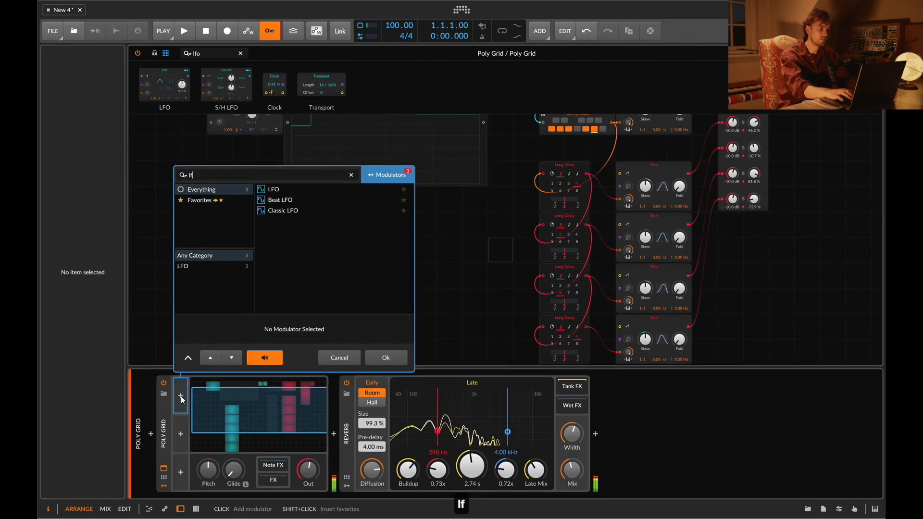
{"action": "key", "text": "Escape"}
Step: Duplicate the S/H LFO directly below itself and connect the copy's output to the scope's second input
{"action": "scroll", "coordinate": [215, 247], "scroll_direction": "up", "scroll_amount": 3}
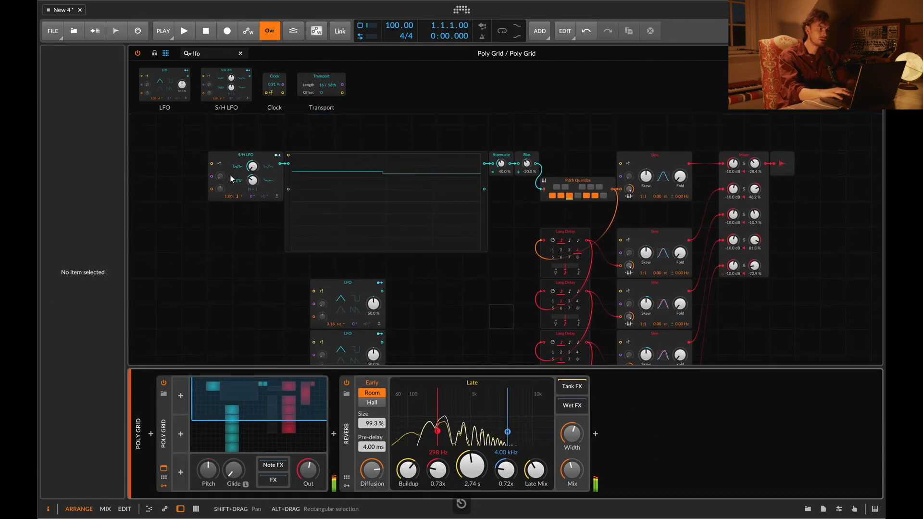
{"action": "left_click", "coordinate": [230, 159]}
{"action": "key", "text": "ctrl+d"}
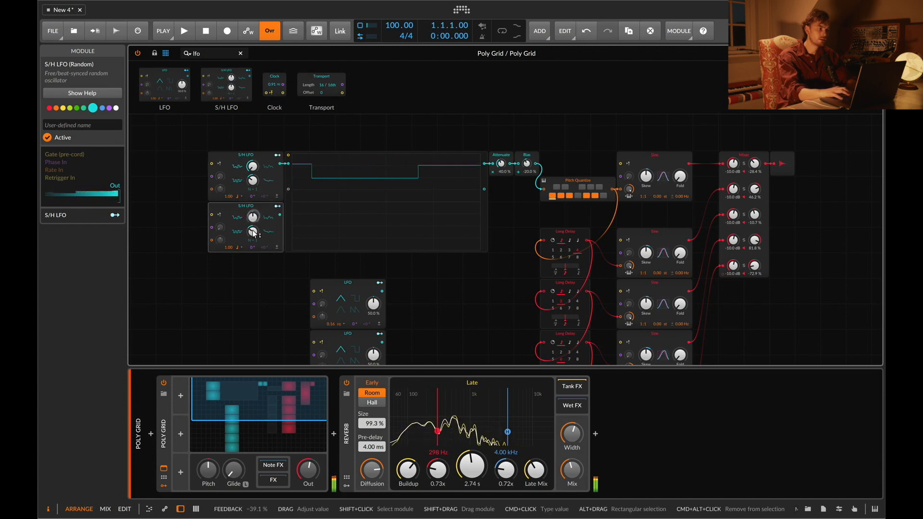
{"action": "left_click_drag", "start_coordinate": [289, 197], "coordinate": [288, 190]}
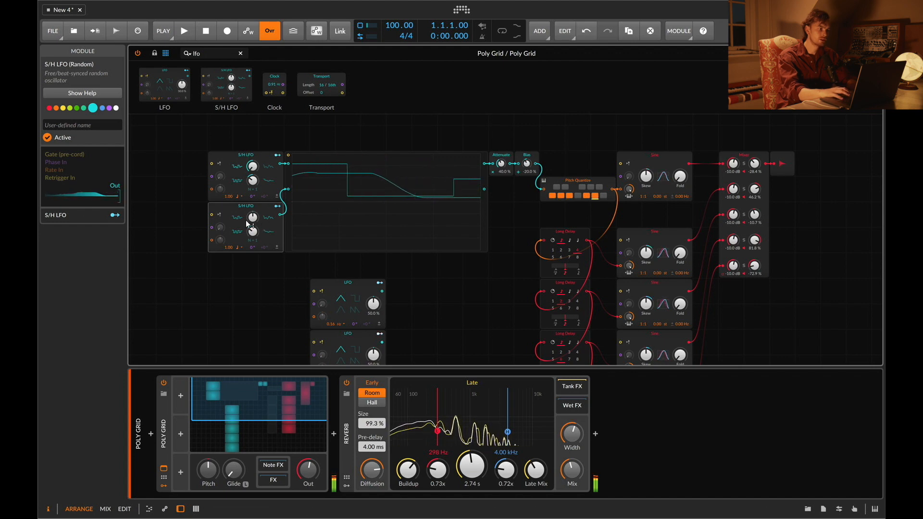
Step: Map the duplicated S/H LFO to the Attenuate amount with a modulation depth of 0.1
{"action": "left_click", "coordinate": [277, 206]}
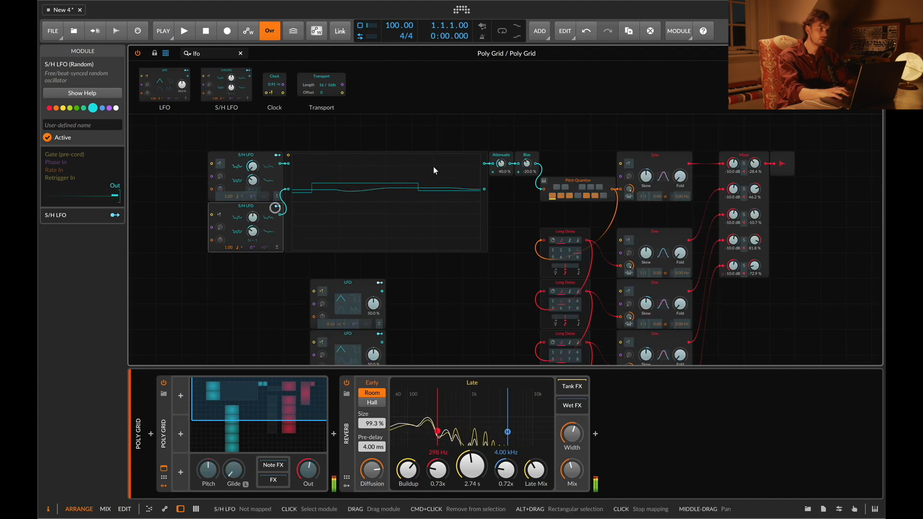
{"action": "left_click_drag", "start_coordinate": [501, 164], "coordinate": [502, 162]}
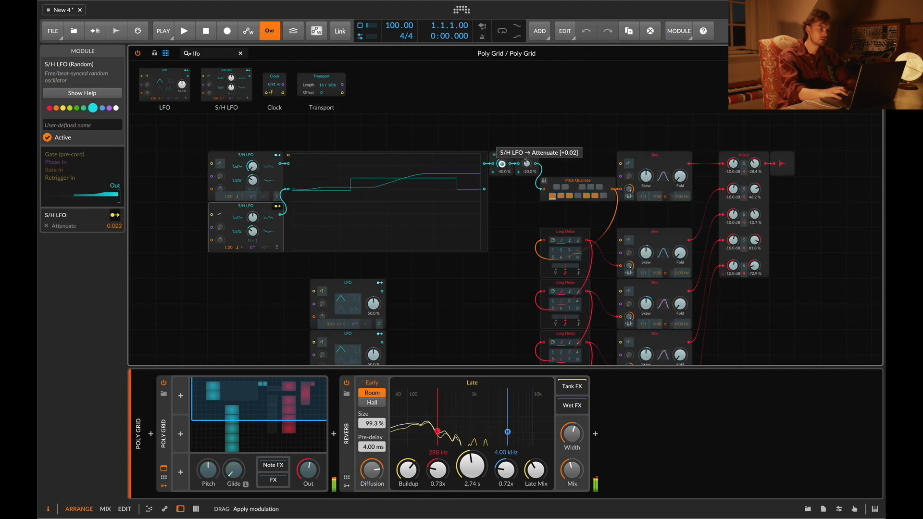
{"action": "double_click", "coordinate": [114, 226]}
{"action": "type", "text": ".1"}
{"action": "key", "text": "Return"}
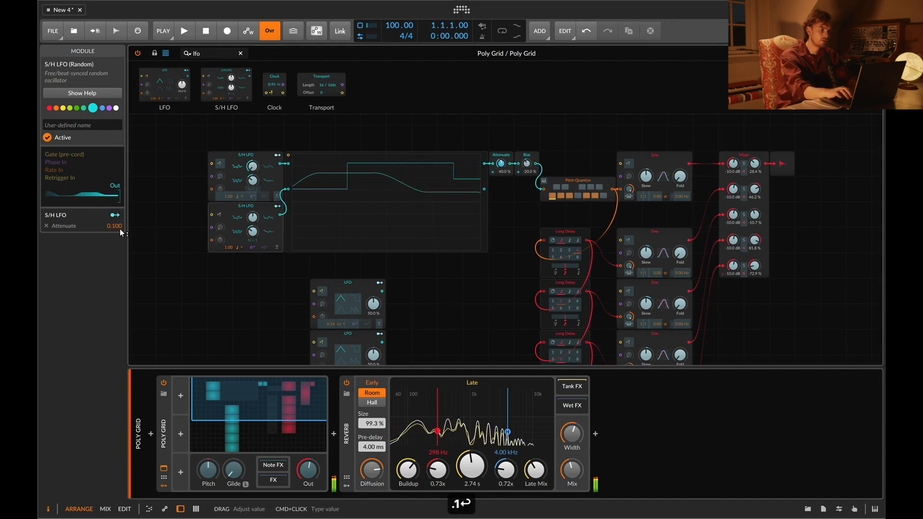
{"action": "key", "text": "Escape"}
Step: Configure the duplicated S/H LFO as bipolar with a Bar timebase and increased Feedback
{"action": "left_click", "coordinate": [278, 248]}
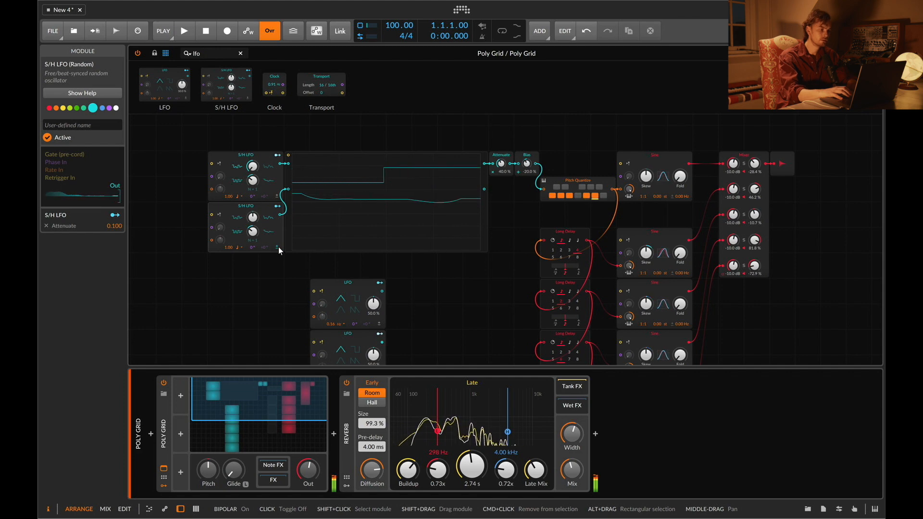
{"action": "left_click", "coordinate": [241, 246]}
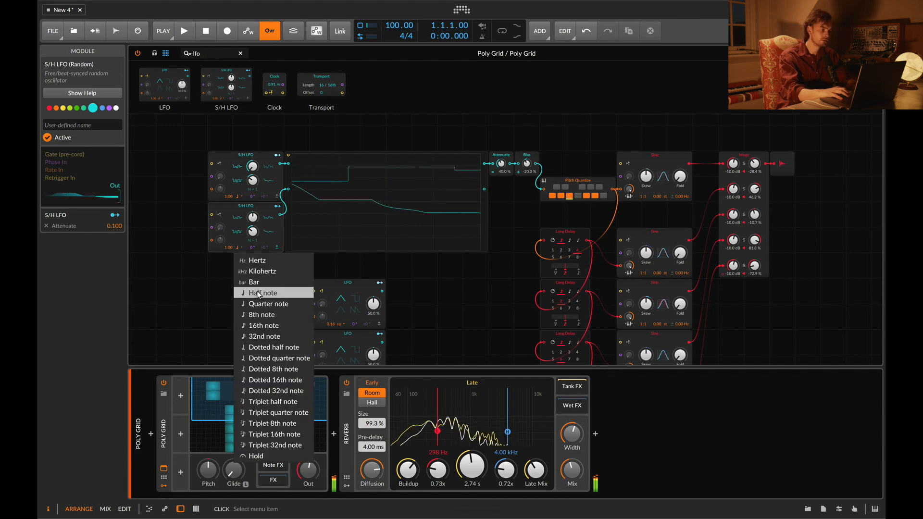
{"action": "left_click", "coordinate": [259, 282]}
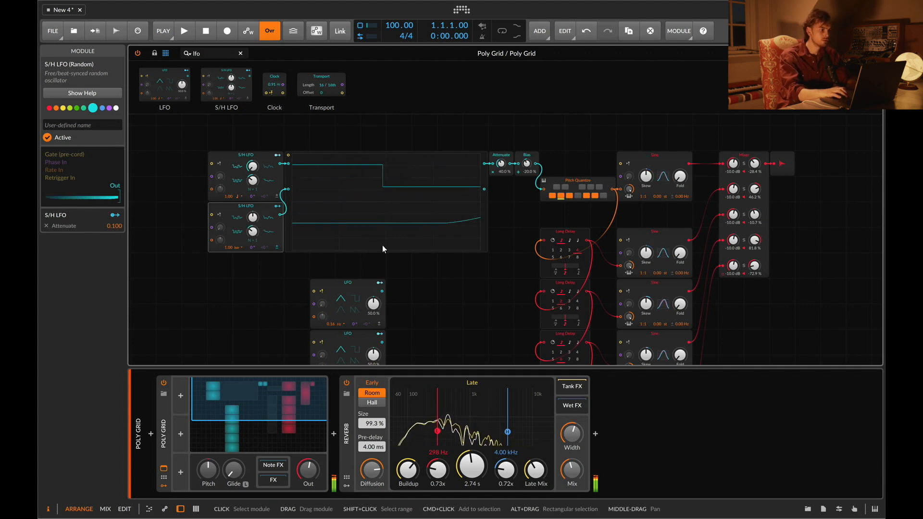
{"action": "mouse_move", "coordinate": [254, 233]}
{"action": "left_mouse_down"}
{"action": "mouse_move", "coordinate": [254, 242]}
{"action": "mouse_move", "coordinate": [252, 217]}
{"action": "left_mouse_up"}
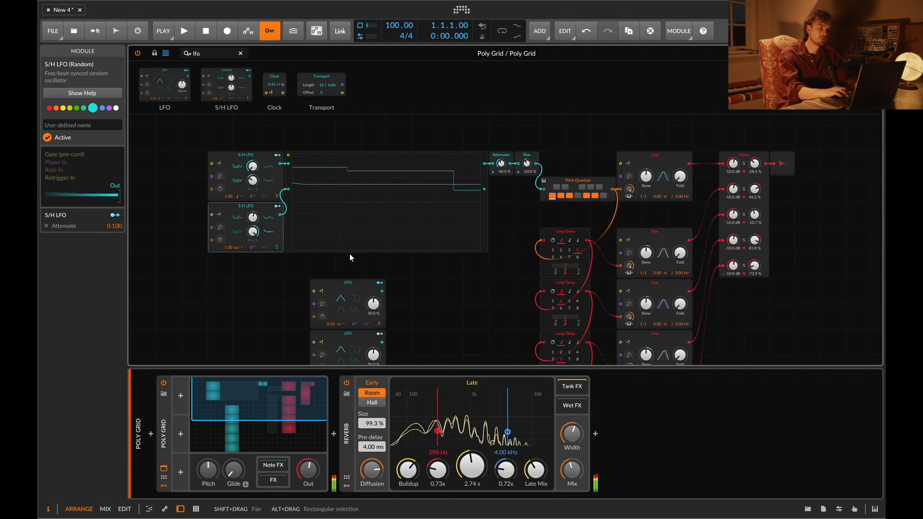
Step: Set the uppermost Sine oscillator's frequency ratio to 1:2
{"action": "scroll", "coordinate": [353, 259], "scroll_direction": "down", "scroll_amount": 1}
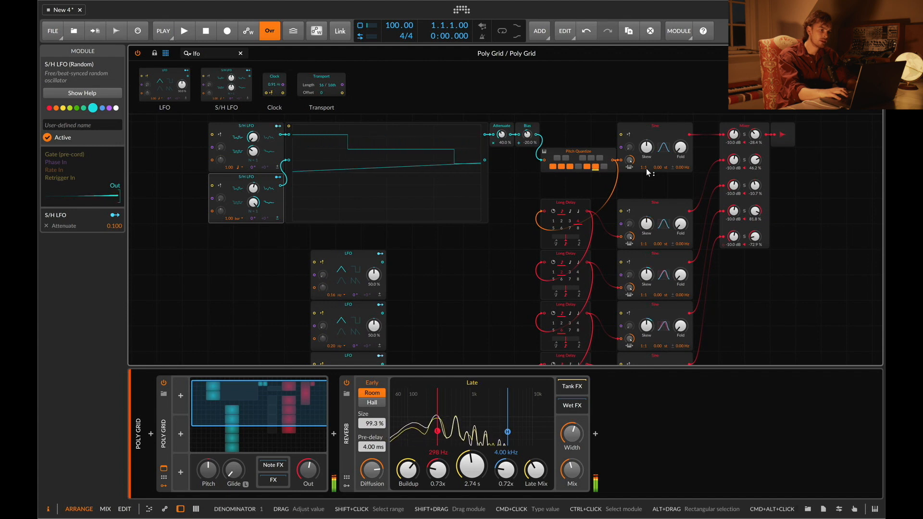
{"action": "left_click_drag", "start_coordinate": [646, 168], "coordinate": [646, 168]}
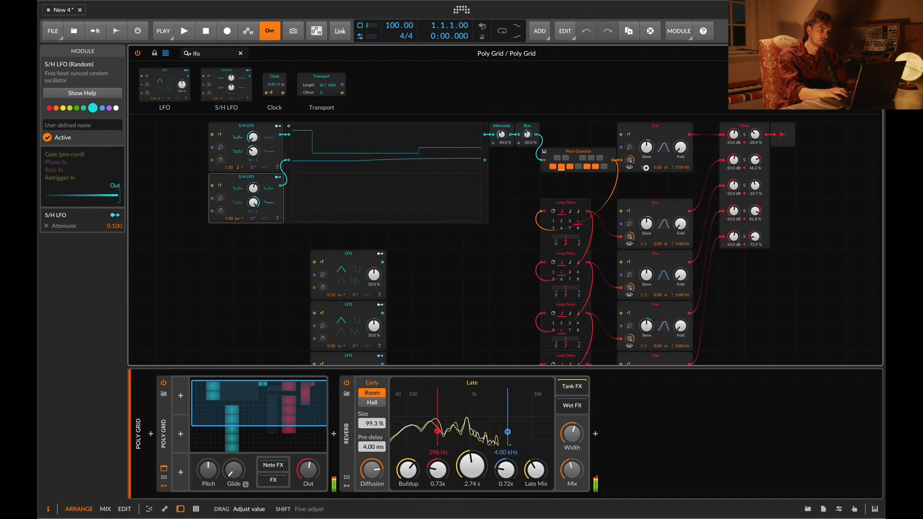
{"action": "left_click_drag", "start_coordinate": [648, 172], "coordinate": [648, 171]}
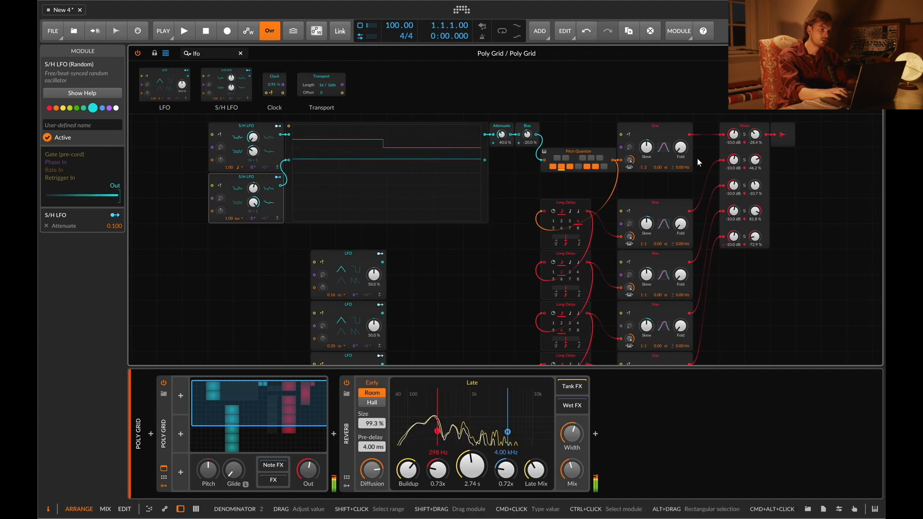
Step: Centre the pan of the Mixer's first channel and shift the third channel's pan to about -34.7 %
{"action": "double_click", "coordinate": [756, 135]}
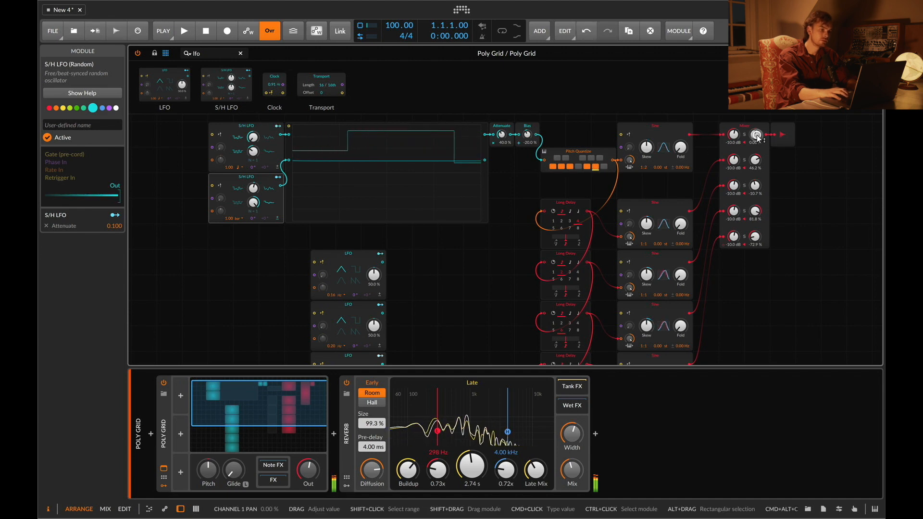
{"action": "left_click_drag", "start_coordinate": [756, 185], "coordinate": [756, 185]}
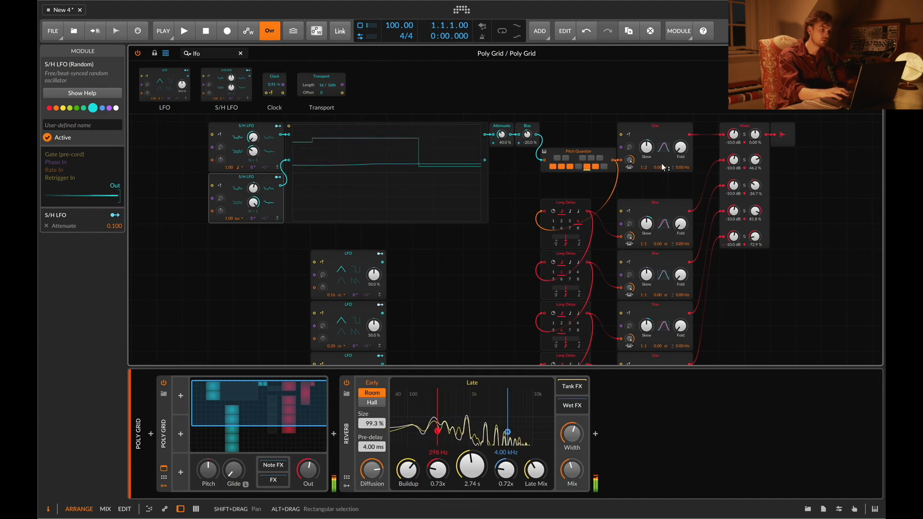
{"action": "left_click_drag", "start_coordinate": [680, 148], "coordinate": [680, 147]}
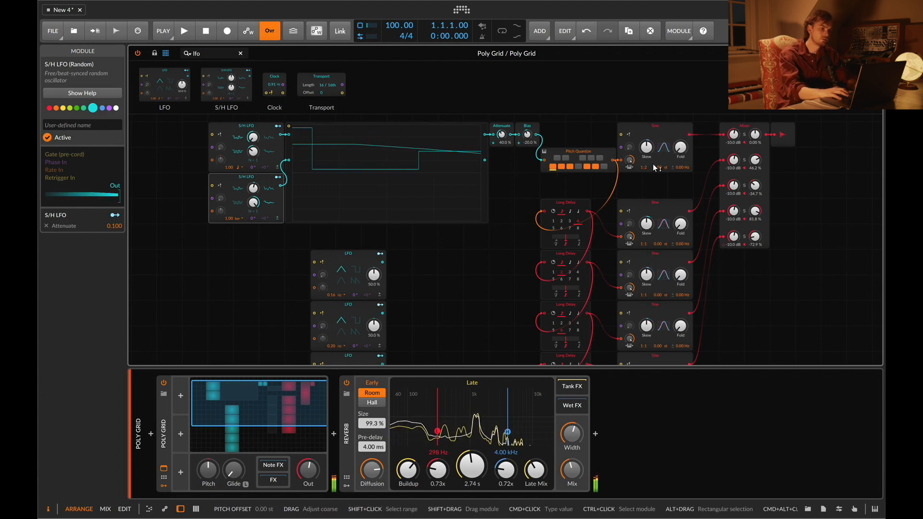
Step: Detune the four delayed Sine oscillators, from upper to lower, by about 0.06, 0.42, 0.13 and 2.67 Hz
{"action": "scroll", "coordinate": [674, 171], "scroll_direction": "down", "scroll_amount": 1}
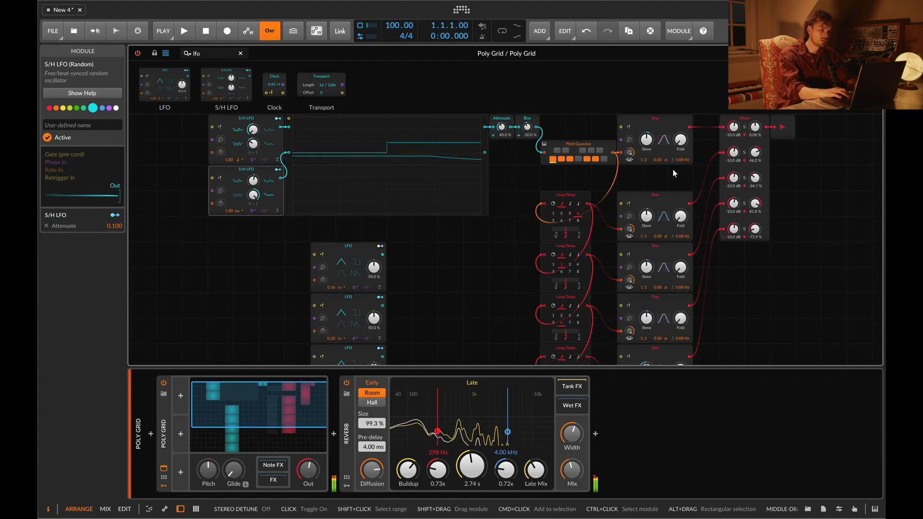
{"action": "scroll", "coordinate": [673, 170], "scroll_direction": "down", "scroll_amount": 4}
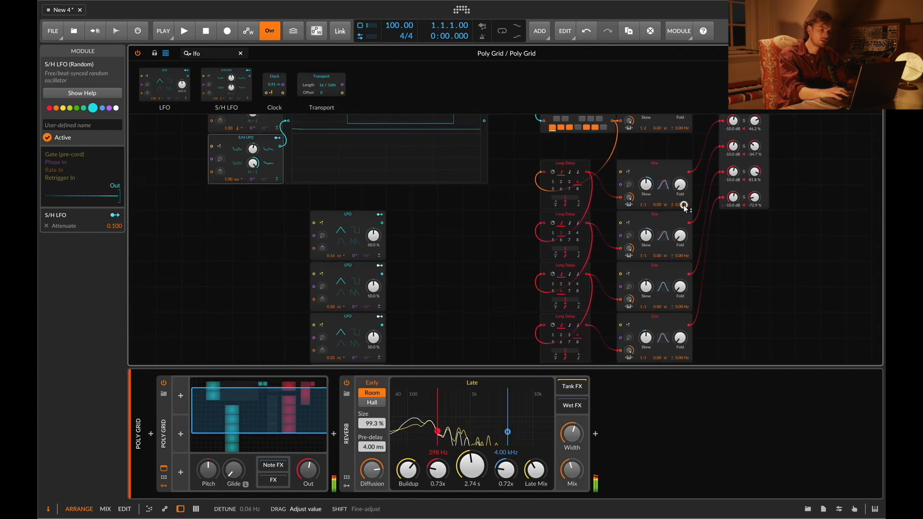
{"action": "left_click_drag", "start_coordinate": [677, 256], "coordinate": [678, 258]}
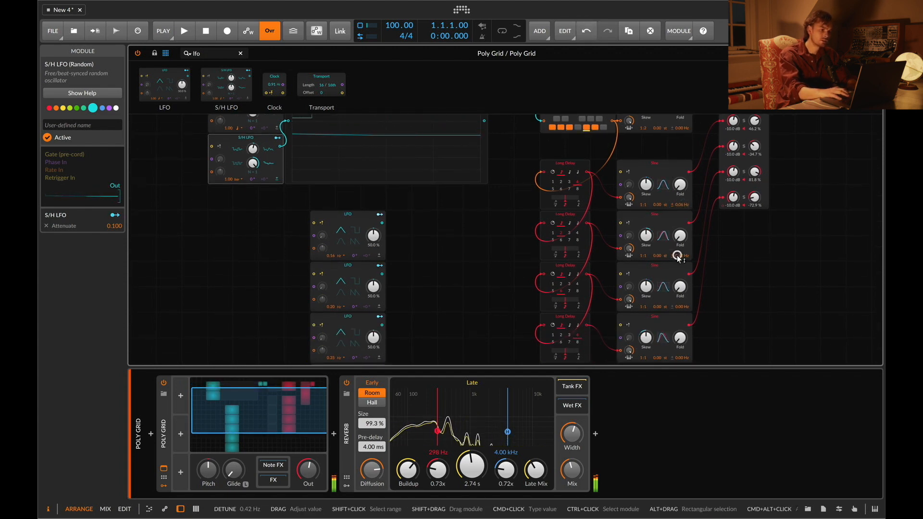
{"action": "left_click_drag", "start_coordinate": [682, 306], "coordinate": [678, 335]}
{"action": "scroll", "coordinate": [683, 307], "scroll_direction": "down", "scroll_amount": 3}
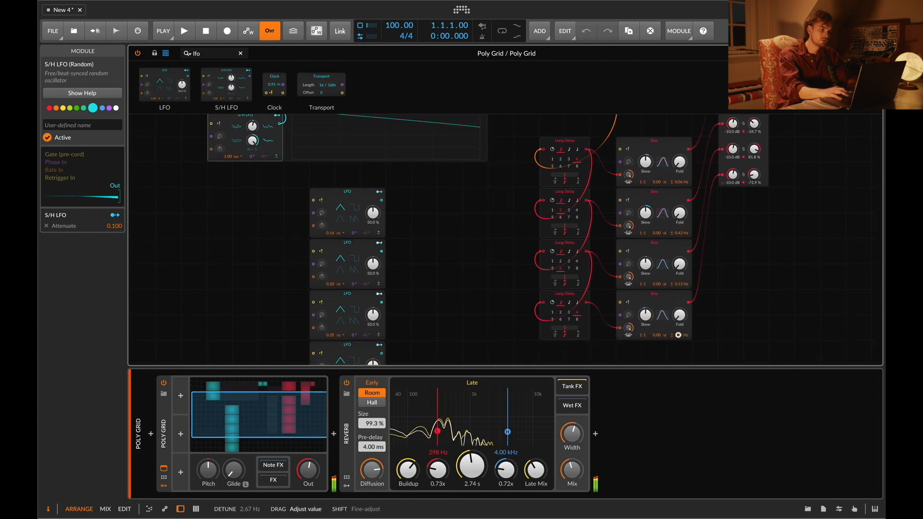
Step: Move the Audio Out module away from the Mixer and insert a Comb filter between them
{"action": "scroll", "coordinate": [678, 334], "scroll_direction": "up", "scroll_amount": 10}
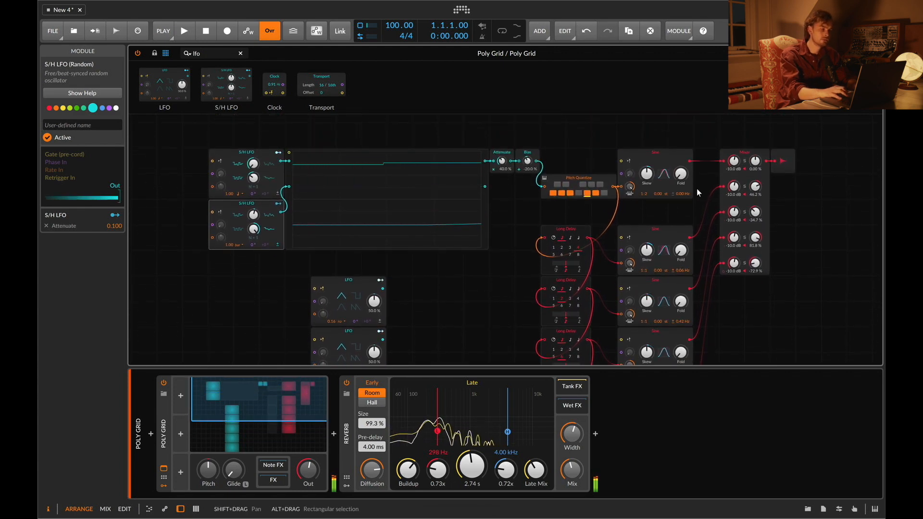
{"action": "scroll", "coordinate": [697, 188], "scroll_direction": "right", "scroll_amount": 5}
{"action": "left_click_drag", "start_coordinate": [709, 145], "coordinate": [787, 146]}
{"action": "double_click", "coordinate": [231, 50]}
{"action": "type", "text": "comb"}
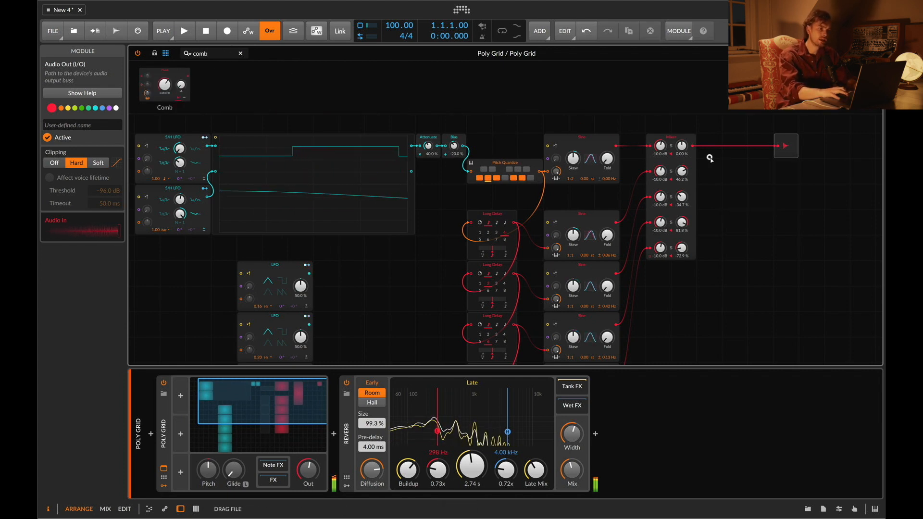
{"action": "left_click_drag", "start_coordinate": [711, 158], "coordinate": [725, 175]}
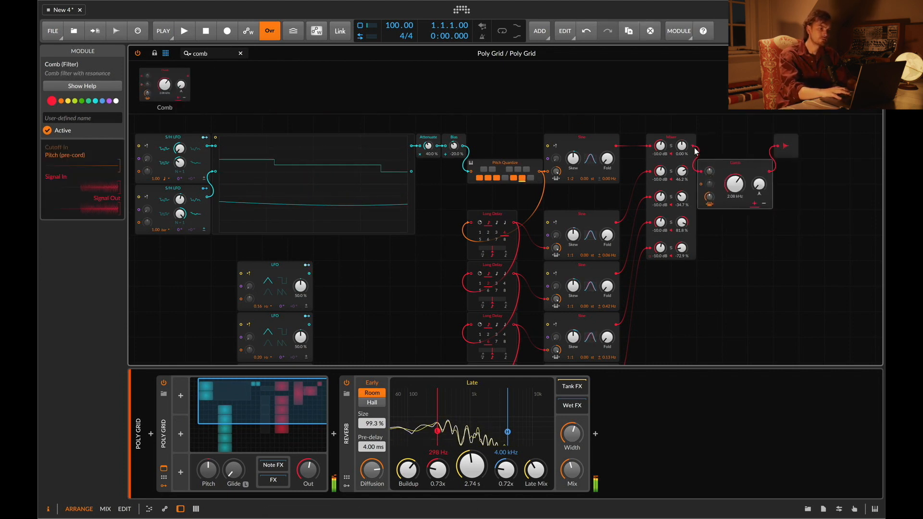
Step: Blend the dry Mixer signal with the Comb output through a new two-channel Mixer at -10 dB each, and move the Comb down one row
{"action": "left_click_drag", "start_coordinate": [772, 150], "coordinate": [777, 146]}
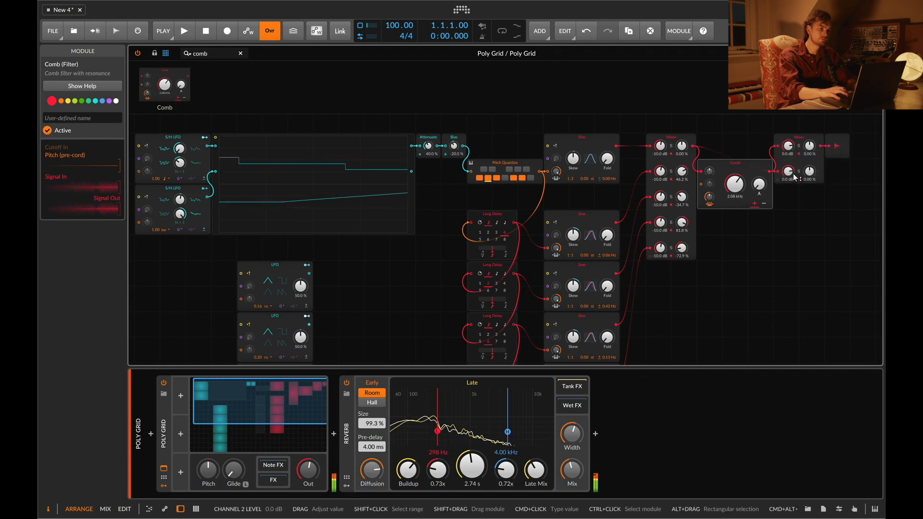
{"action": "left_click", "coordinate": [789, 171], "text": "super"}
{"action": "type", "text": "-10"}
{"action": "key", "text": "Return"}
{"action": "left_click", "coordinate": [789, 146], "text": "super"}
{"action": "type", "text": "-10"}
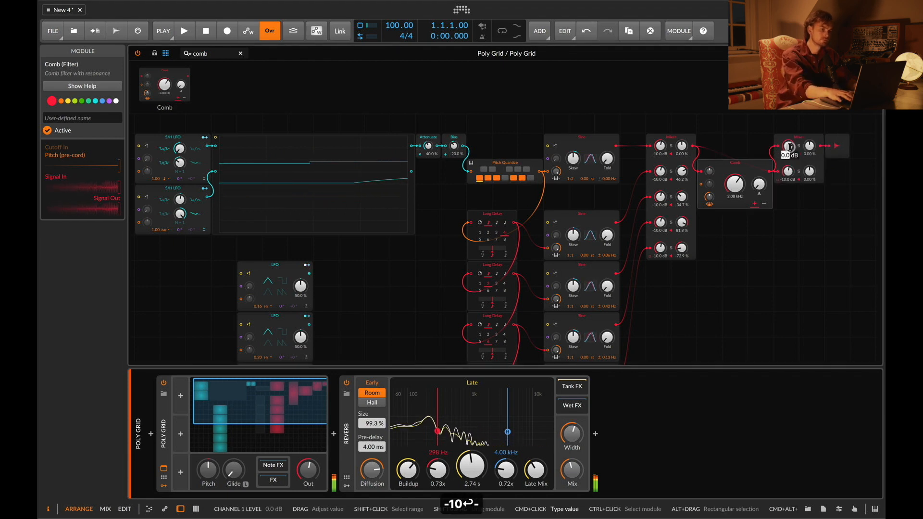
{"action": "key", "text": "Return"}
{"action": "left_click_drag", "start_coordinate": [737, 162], "coordinate": [736, 187]}
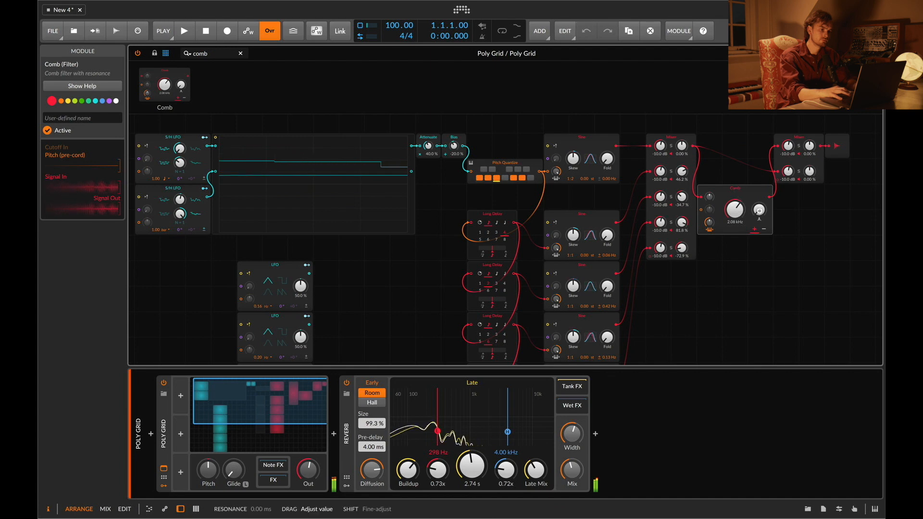
Step: Set the Comb to a C3 cutoff, about 3.45 s resonance, negative feedback and about 5.6 dB drive
{"action": "left_click", "coordinate": [735, 210], "text": "super"}
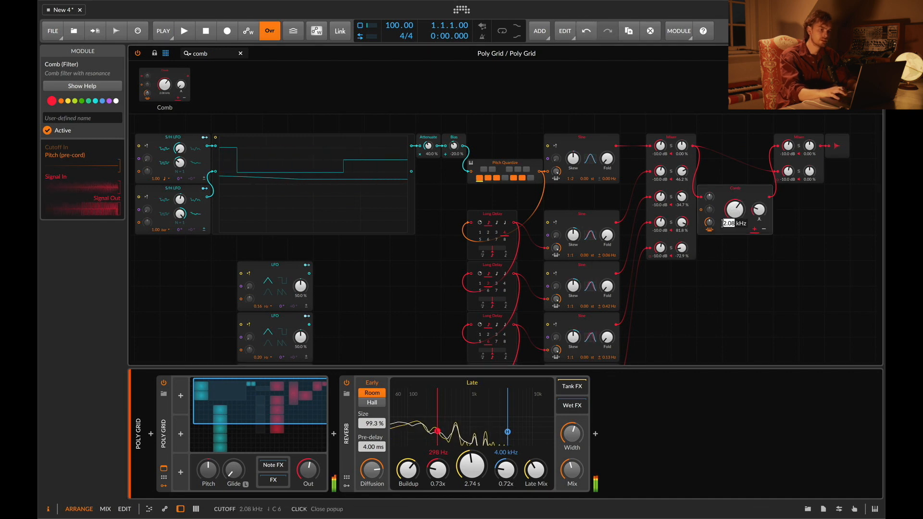
{"action": "type", "text": "c3"}
{"action": "key", "text": "Return"}
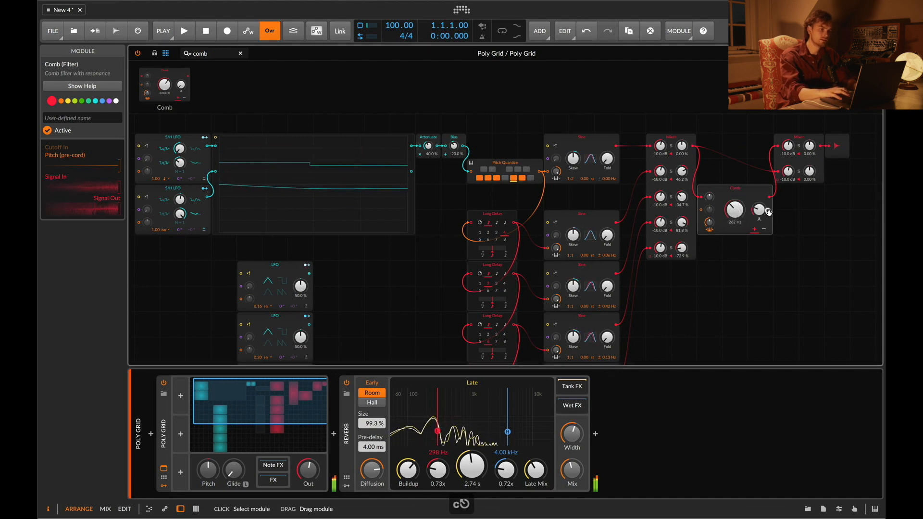
{"action": "left_click_drag", "start_coordinate": [760, 210], "coordinate": [768, 210]}
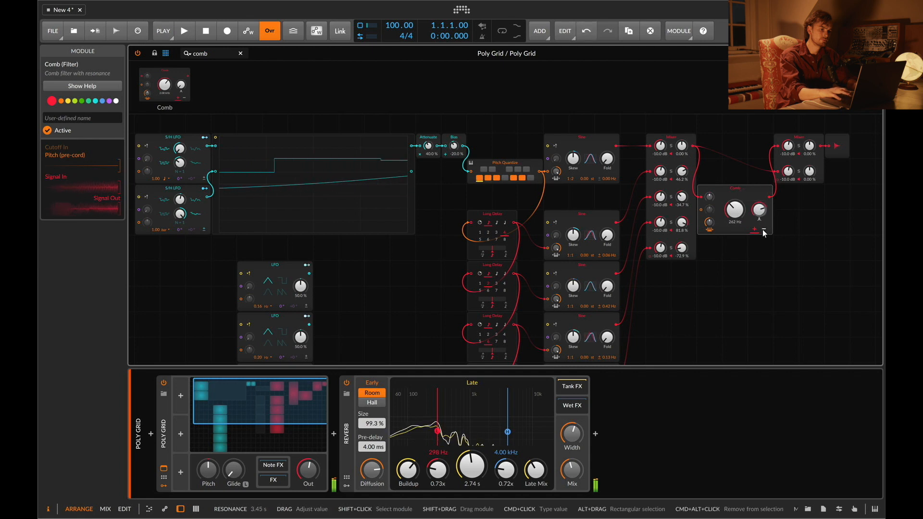
{"action": "left_click", "coordinate": [764, 229]}
{"action": "left_click_drag", "start_coordinate": [709, 197], "coordinate": [710, 197]}
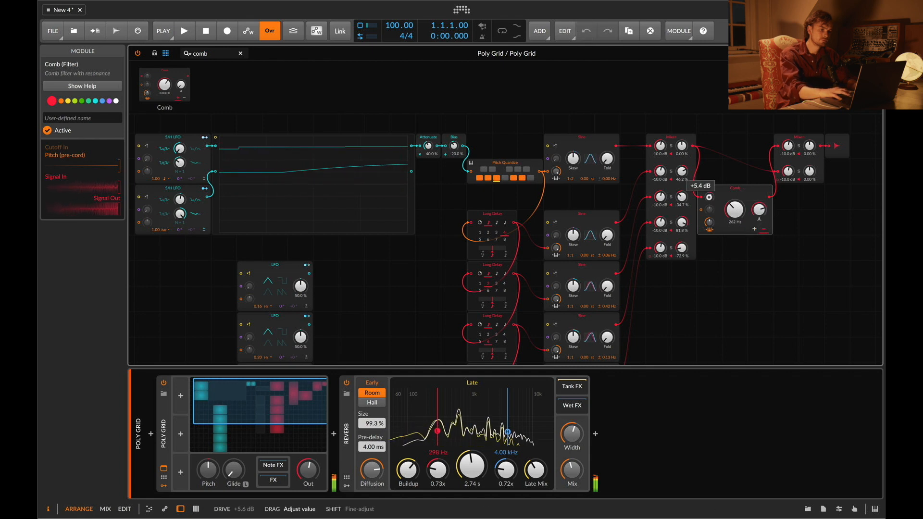
Step: Set the output Mixer's Comb channel to -20 dB, and give the Comb positive feedback with about 790 ms resonance
{"action": "left_click", "coordinate": [787, 147], "text": "super"}
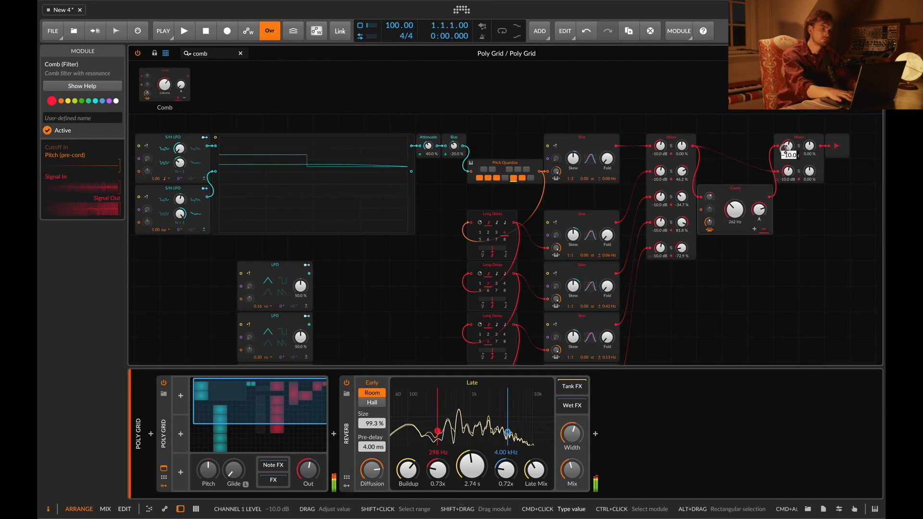
{"action": "type", "text": "-20"}
{"action": "key", "text": "Return"}
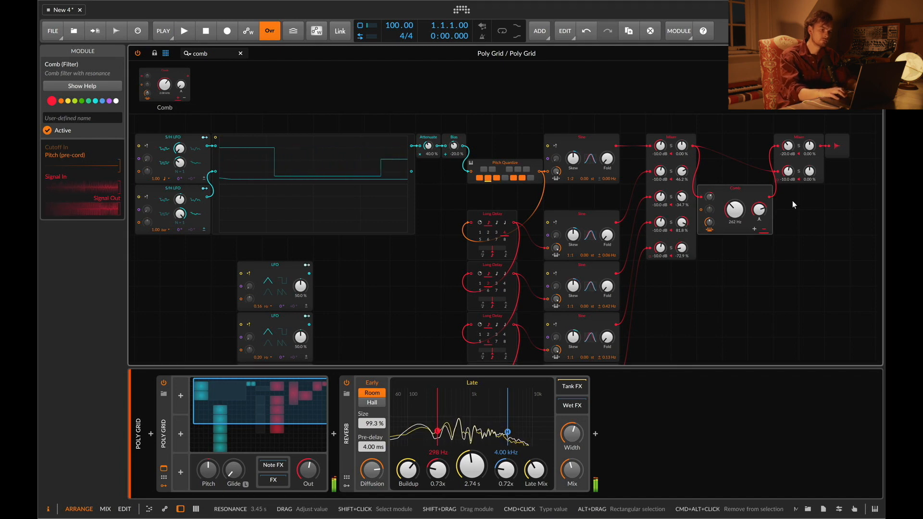
{"action": "left_click", "coordinate": [754, 229]}
{"action": "left_click_drag", "start_coordinate": [765, 214], "coordinate": [765, 214]}
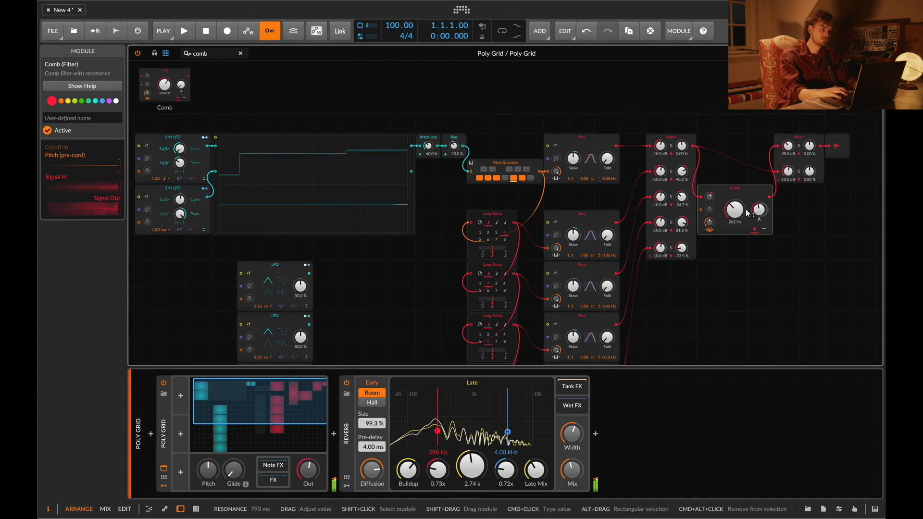
Step: Turn off the notes D and A in the Pitch Quantize module
{"action": "left_click", "coordinate": [488, 178]}
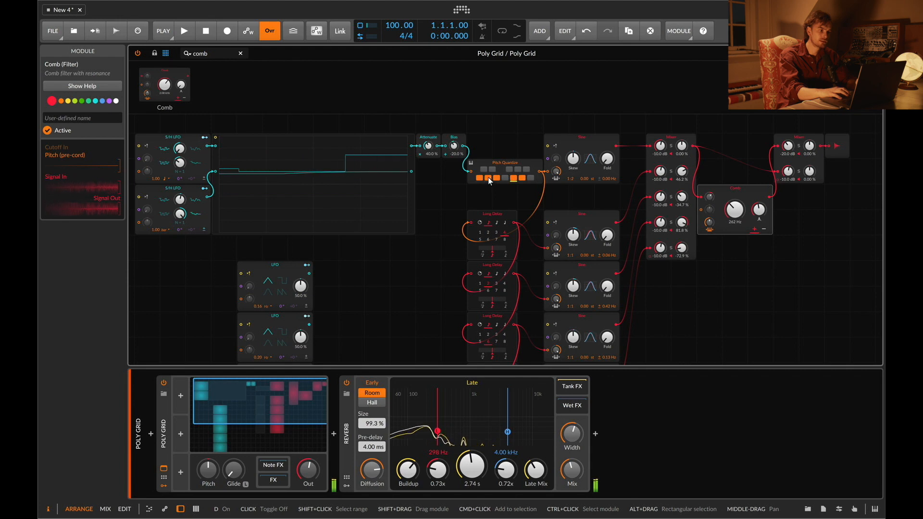
{"action": "left_click", "coordinate": [522, 178]}
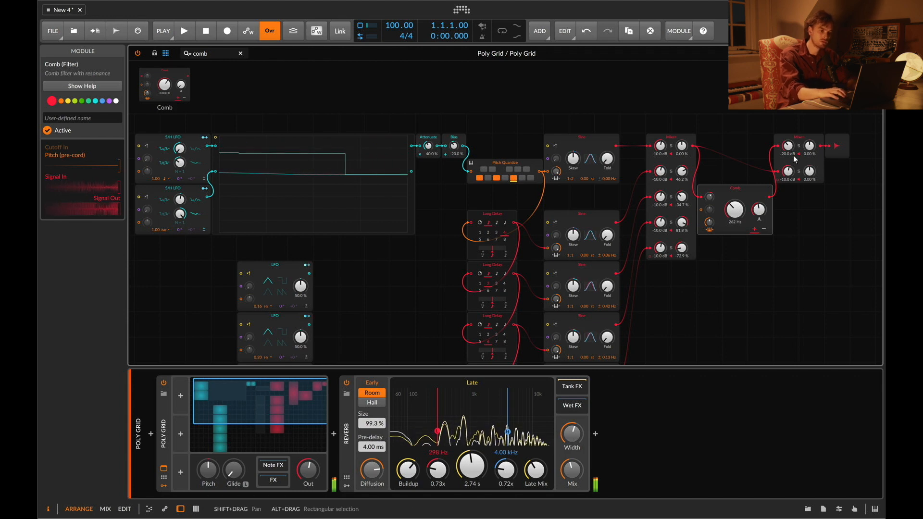
Step: Lower the Comb channel in the output Mixer to about -41.8 dB and raise the Comb's resonance
{"action": "left_click_drag", "start_coordinate": [788, 146], "coordinate": [788, 148]}
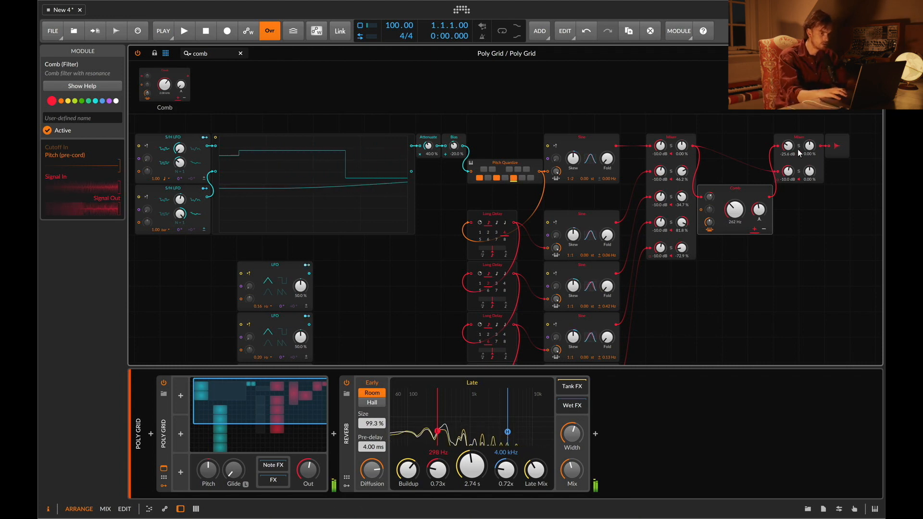
{"action": "left_click_drag", "start_coordinate": [788, 147], "coordinate": [790, 156]}
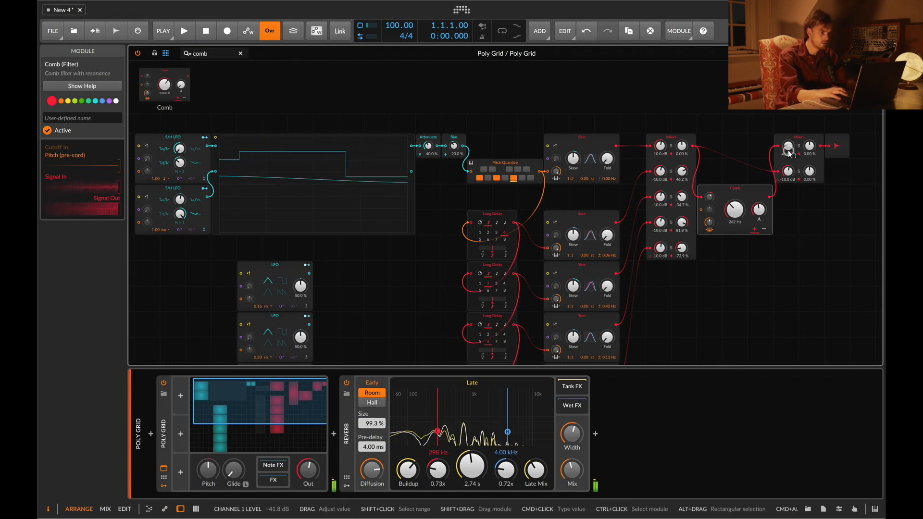
{"action": "left_click", "coordinate": [736, 213]}
{"action": "left_click_drag", "start_coordinate": [759, 210], "coordinate": [759, 201]}
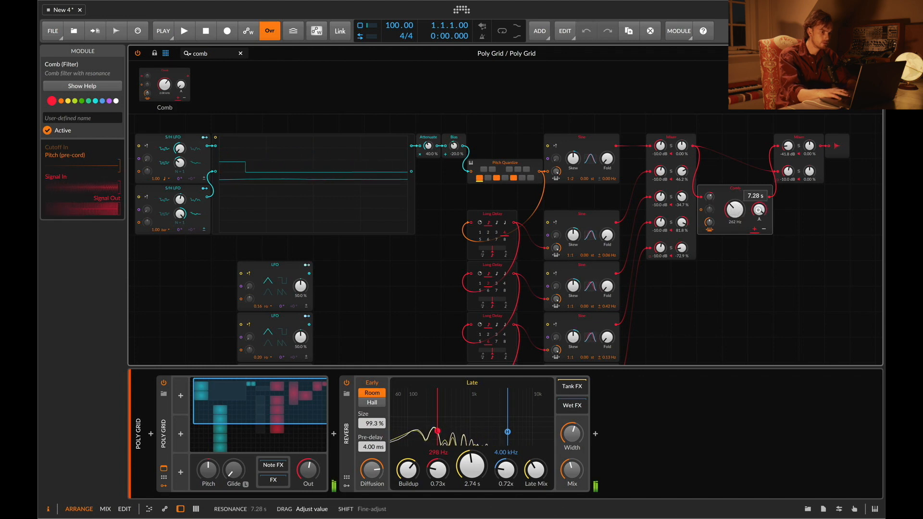
{"action": "left_click_drag", "start_coordinate": [759, 210], "coordinate": [759, 210]}
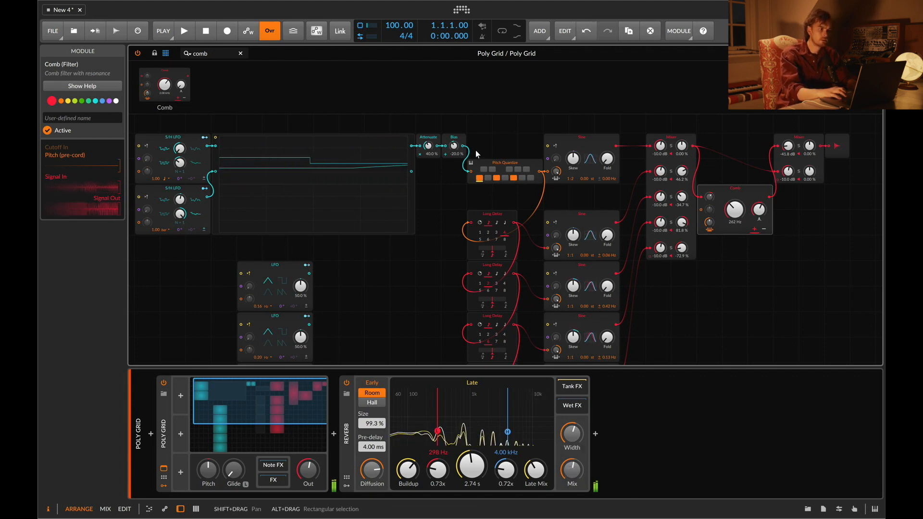
Step: Add a Delay-2 device after the Reverb, with the left delay at 4 beats and the right delay at 2 beats
{"action": "scroll", "coordinate": [485, 216], "scroll_direction": "down", "scroll_amount": 2}
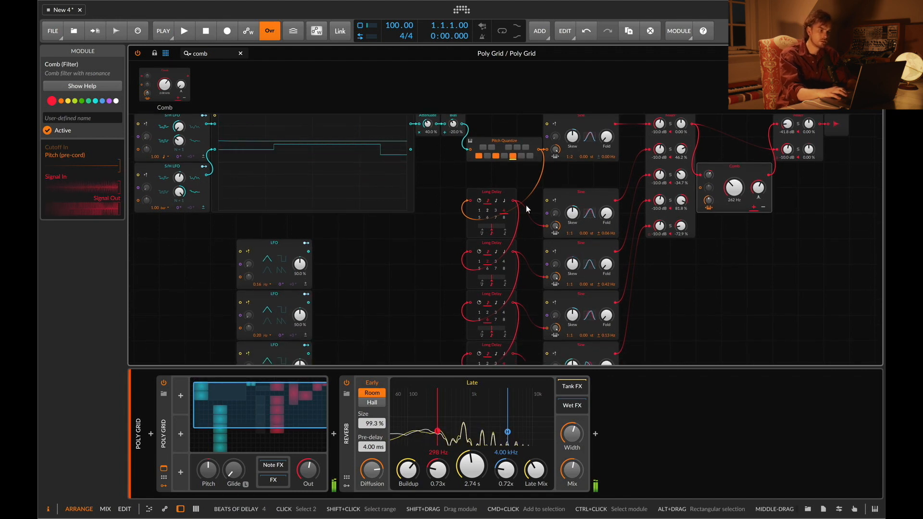
{"action": "scroll", "coordinate": [612, 234], "scroll_direction": "right", "scroll_amount": 5}
{"action": "scroll", "coordinate": [613, 234], "scroll_direction": "up", "scroll_amount": 2}
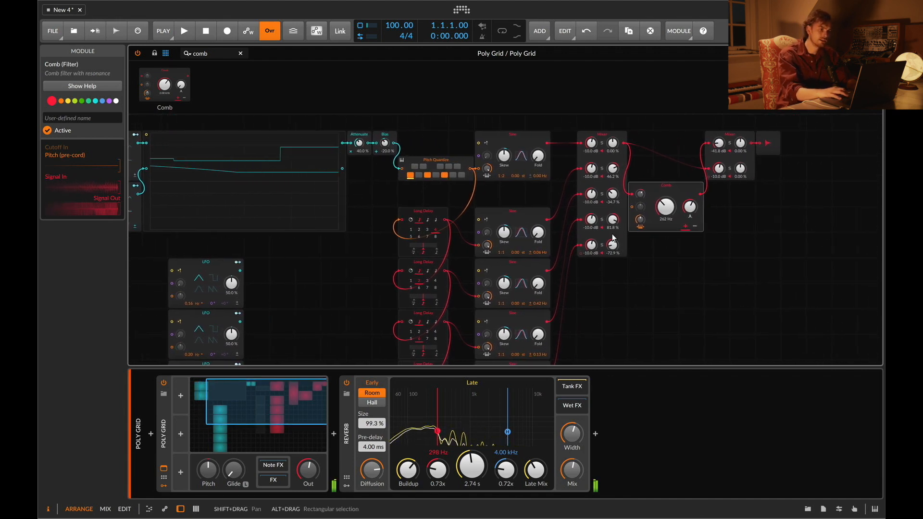
{"action": "left_click", "coordinate": [595, 434]}
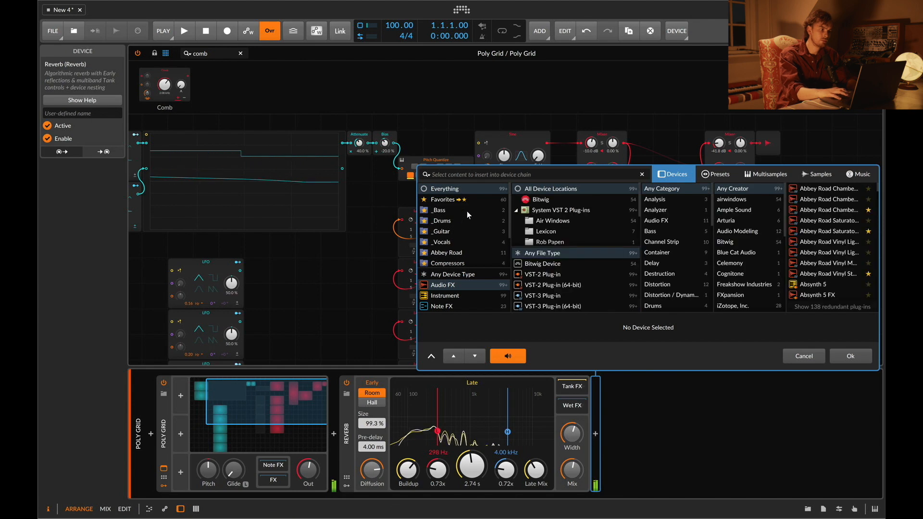
{"action": "type", "text": "del"}
{"action": "key", "text": "Down"}
{"action": "key", "text": "Down"}
{"action": "key", "text": "Return"}
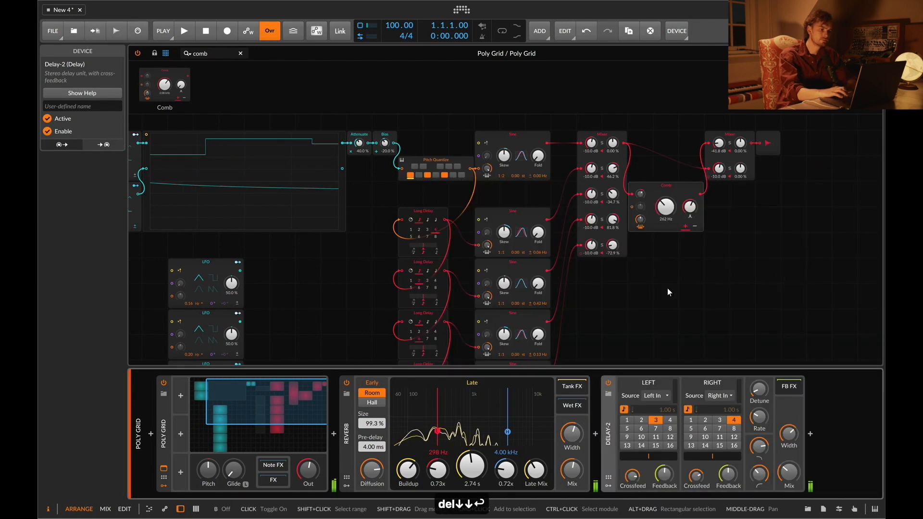
{"action": "left_click", "coordinate": [706, 420]}
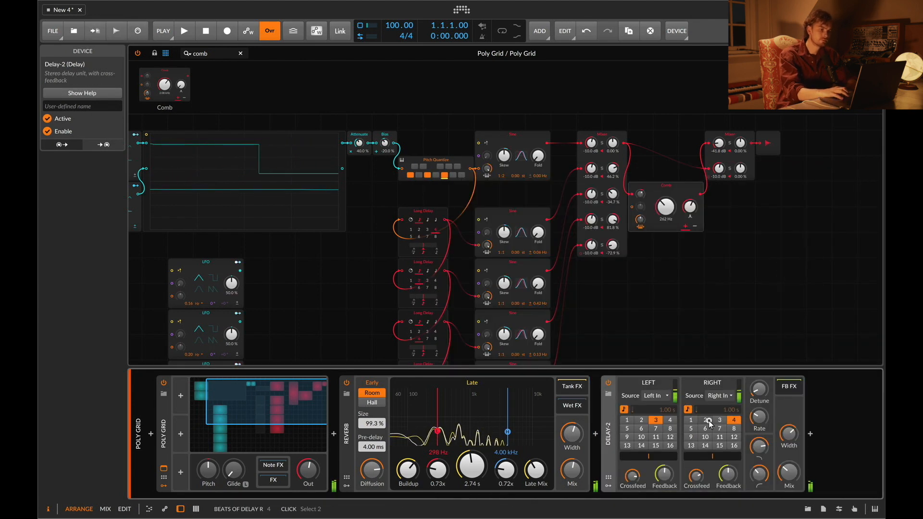
{"action": "left_click", "coordinate": [671, 420]}
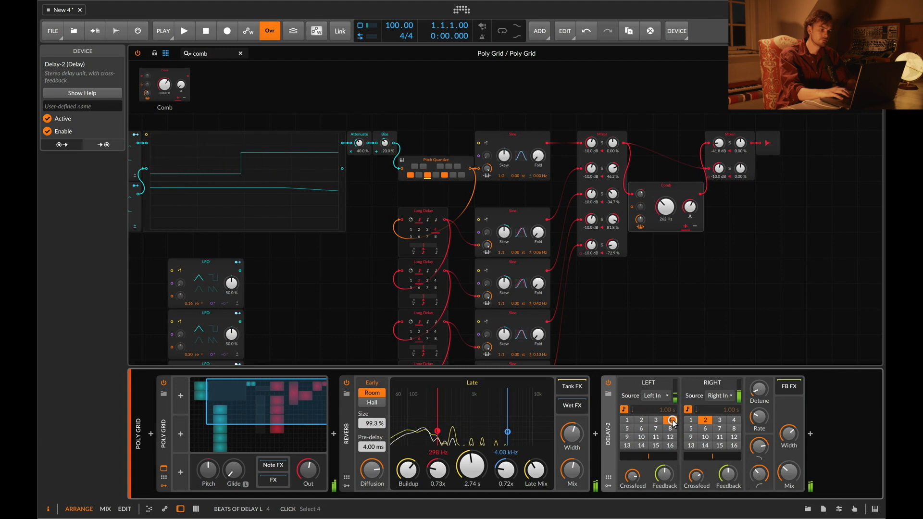
Step: Add the ValhallaShimmer plug-in after Delay-2, set its mix to 0.32 and close its window
{"action": "left_click", "coordinate": [810, 437]}
{"action": "type", "text": "valh"}
{"action": "key", "text": "Down"}
{"action": "key", "text": "Down"}
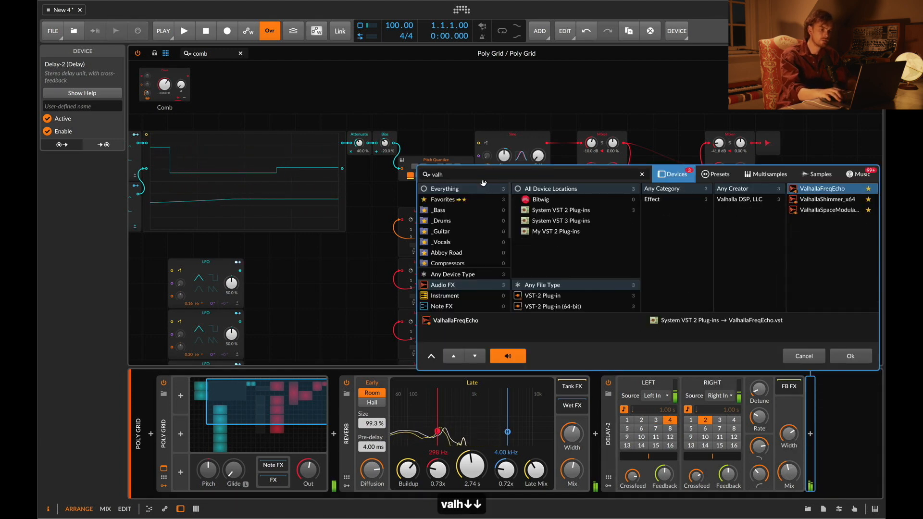
{"action": "key", "text": "Down"}
{"action": "key", "text": "Return"}
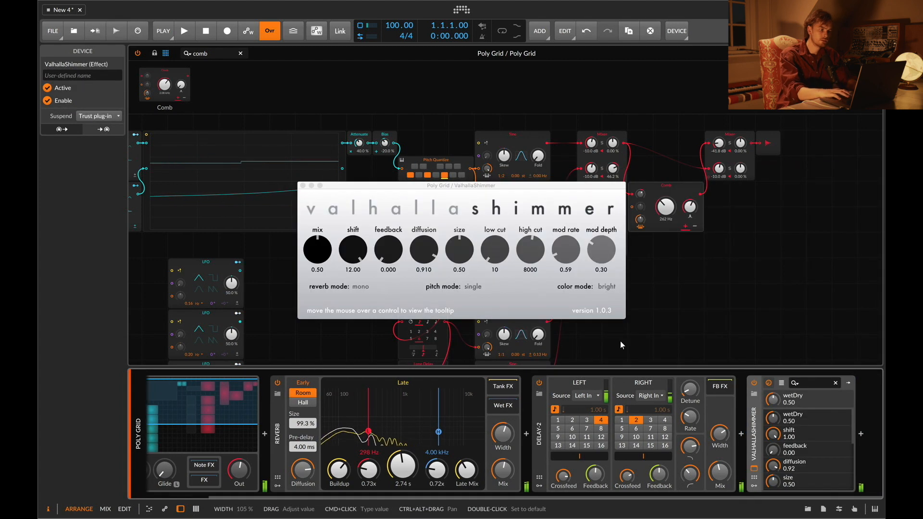
{"action": "left_click_drag", "start_coordinate": [316, 261], "coordinate": [318, 271]}
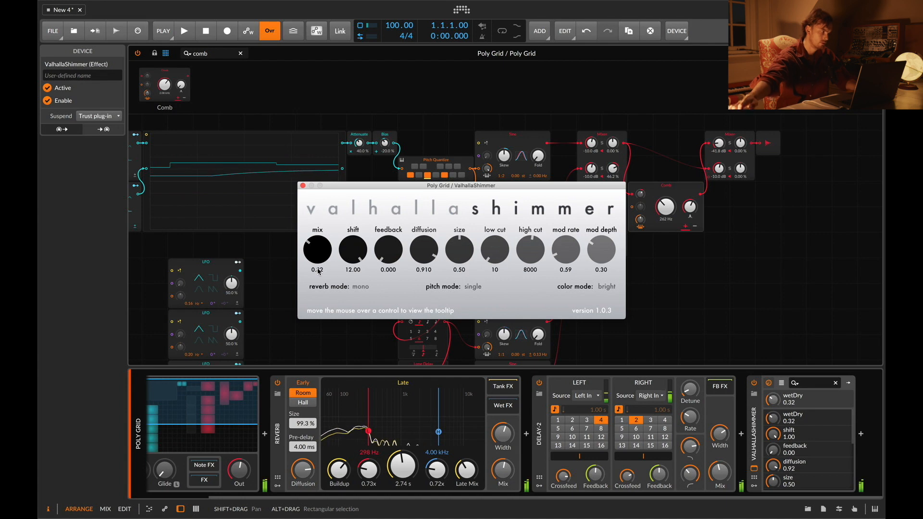
{"action": "left_click", "coordinate": [303, 186]}
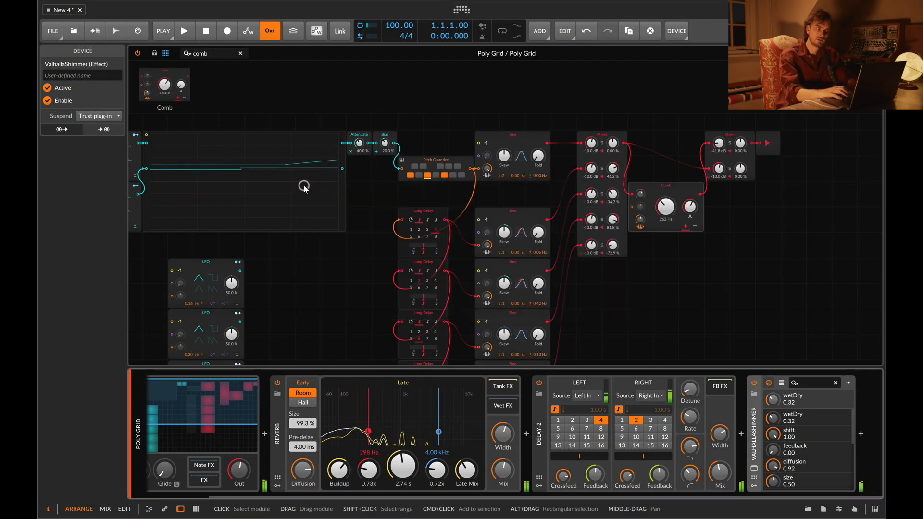
Step: Duplicate the second S/H LFO below itself and modulate the Bias with the copy by an amount of 0.100
{"action": "scroll", "coordinate": [420, 180], "scroll_direction": "left", "scroll_amount": 2}
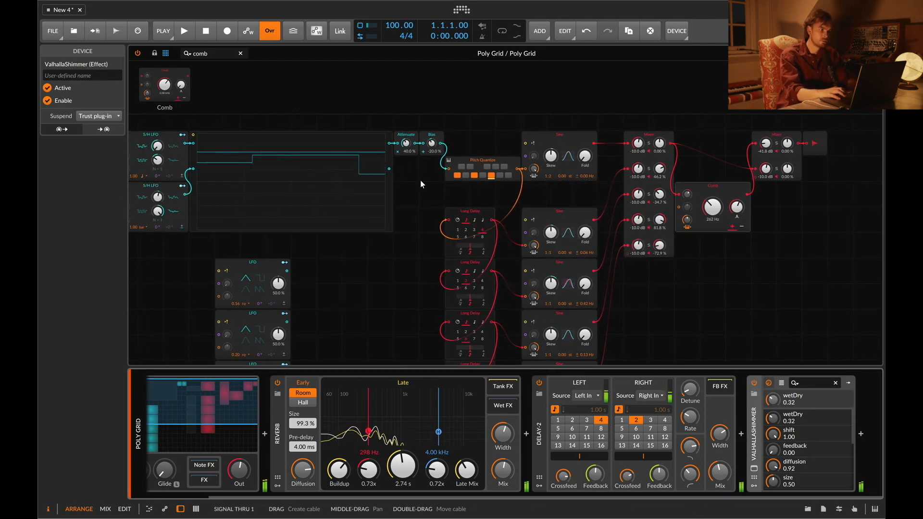
{"action": "scroll", "coordinate": [316, 359], "scroll_direction": "left", "scroll_amount": 9}
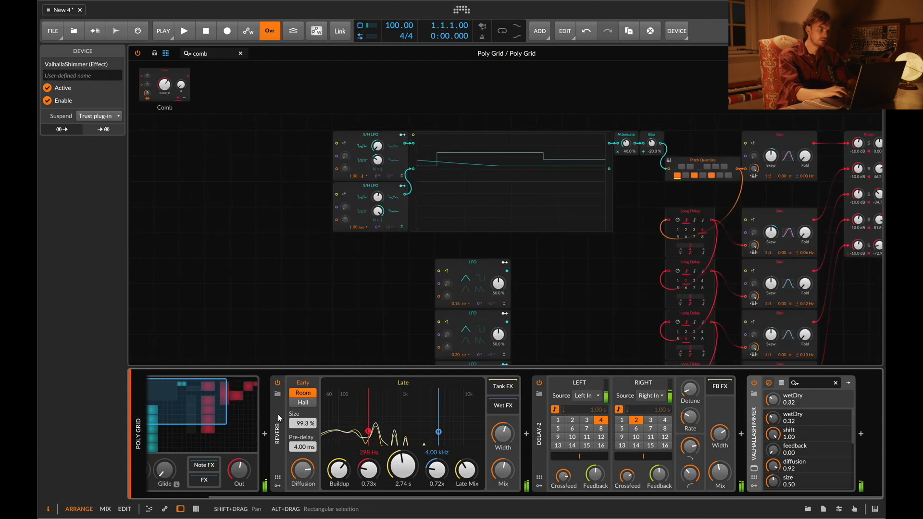
{"action": "left_click", "coordinate": [405, 230]}
{"action": "key", "text": "ctrl+d"}
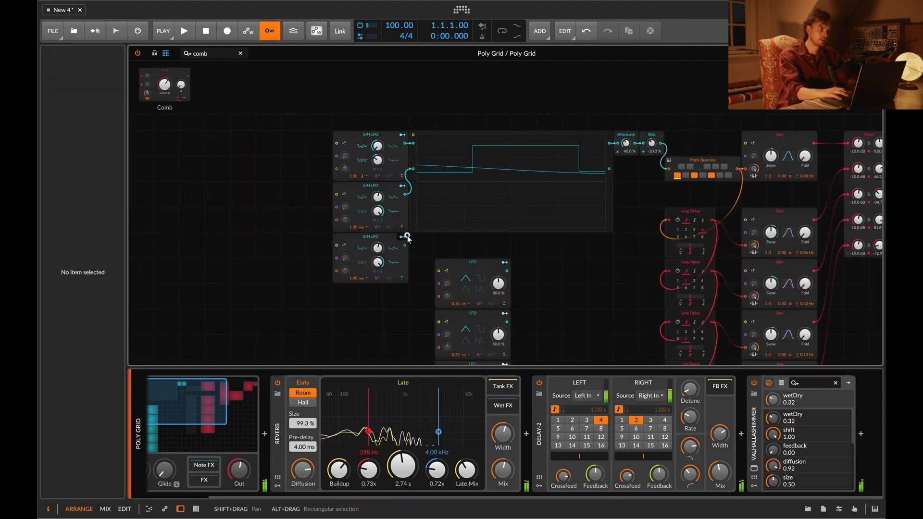
{"action": "left_click", "coordinate": [402, 236]}
{"action": "left_click_drag", "start_coordinate": [651, 144], "coordinate": [651, 139]}
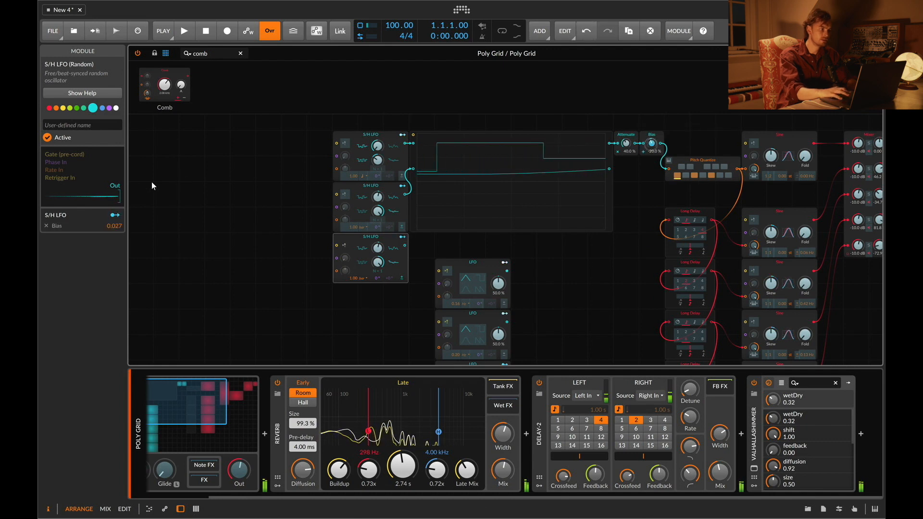
{"action": "double_click", "coordinate": [121, 225]}
{"action": "type", "text": ".1"}
{"action": "key", "text": "Return"}
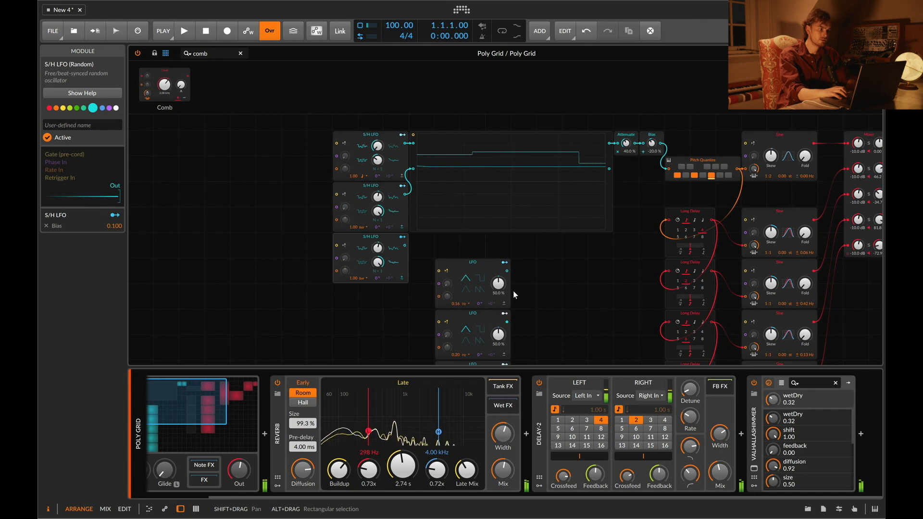
Step: Set the third S/H LFO's rate to 0.50 bar and its smoothing to about 69.6 %
{"action": "left_click", "coordinate": [359, 280]}
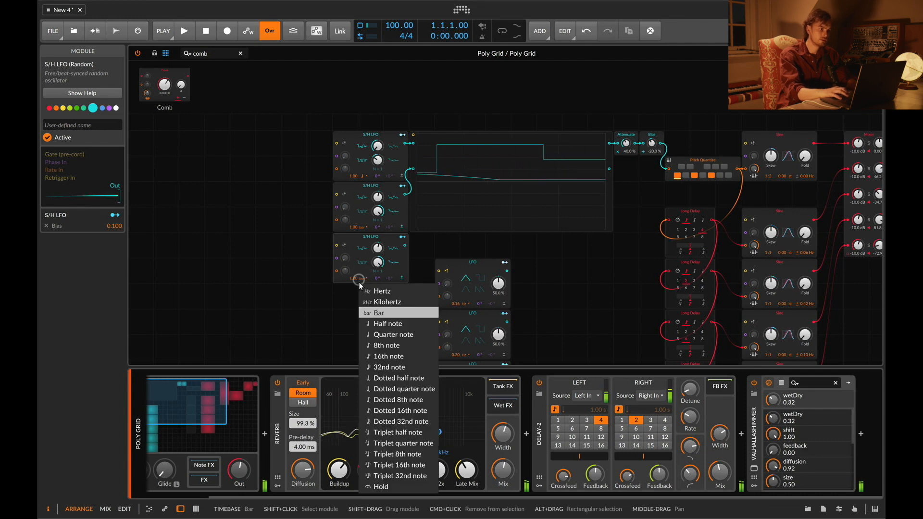
{"action": "left_click", "coordinate": [352, 280]}
{"action": "type", "text": ".5"}
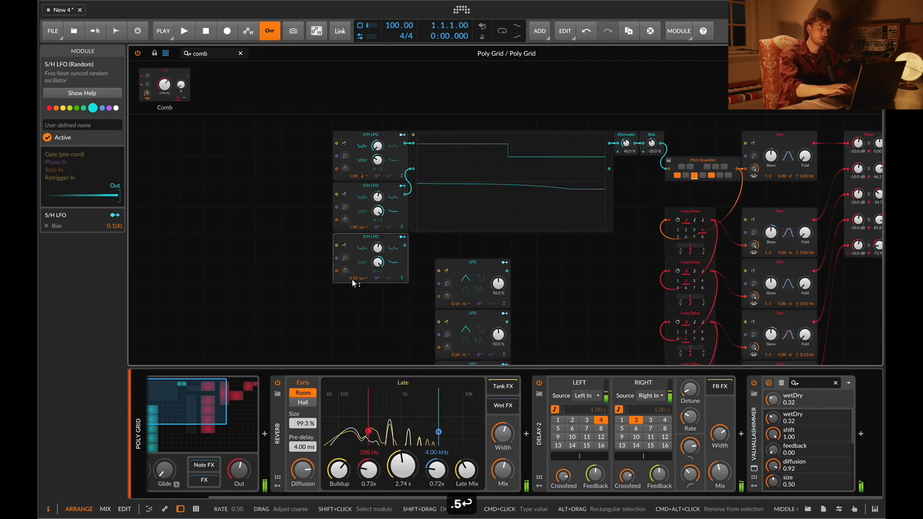
{"action": "key", "text": "Return"}
{"action": "left_click_drag", "start_coordinate": [378, 250], "coordinate": [378, 246]}
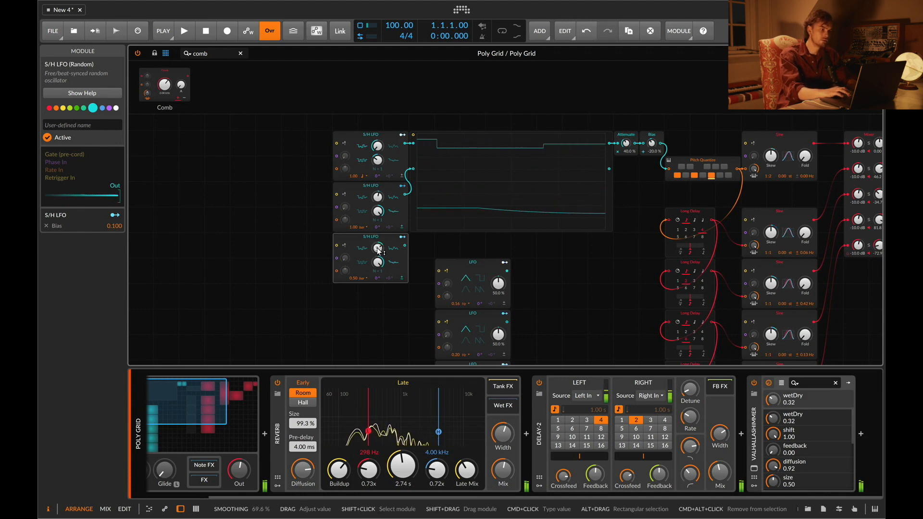
Step: Audition the voices by soloing channels 1, 2 and 3 of the first Mixer, and turn the solos off again
{"action": "scroll", "coordinate": [613, 241], "scroll_direction": "right", "scroll_amount": 4}
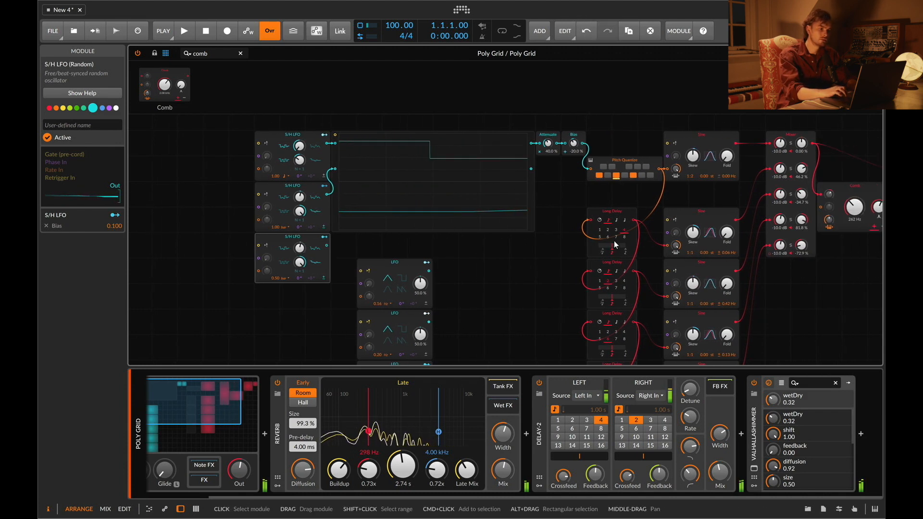
{"action": "scroll", "coordinate": [611, 235], "scroll_direction": "right", "scroll_amount": 2}
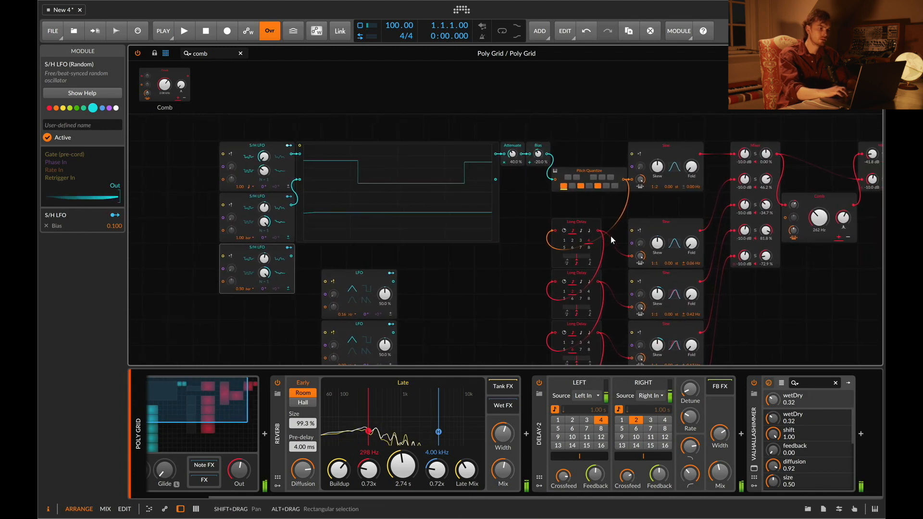
{"action": "left_click", "coordinate": [757, 155]}
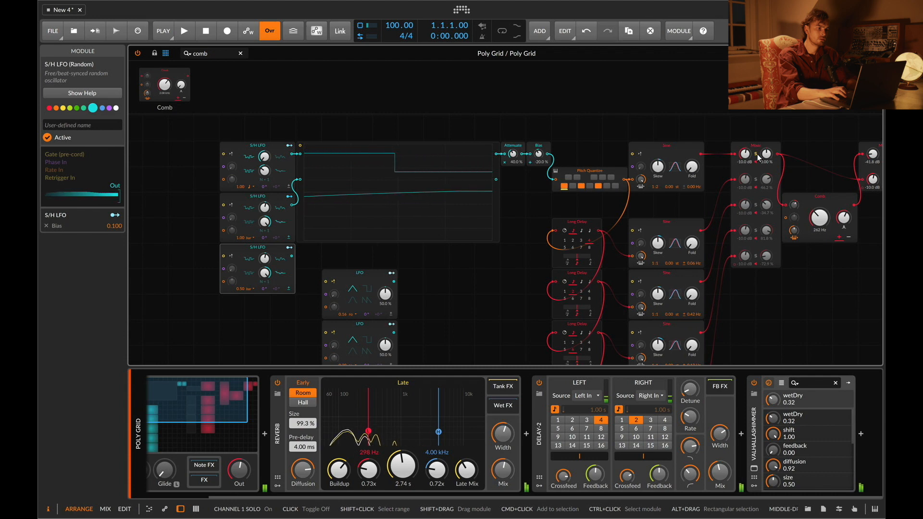
{"action": "scroll", "coordinate": [758, 157], "scroll_direction": "right", "scroll_amount": 2}
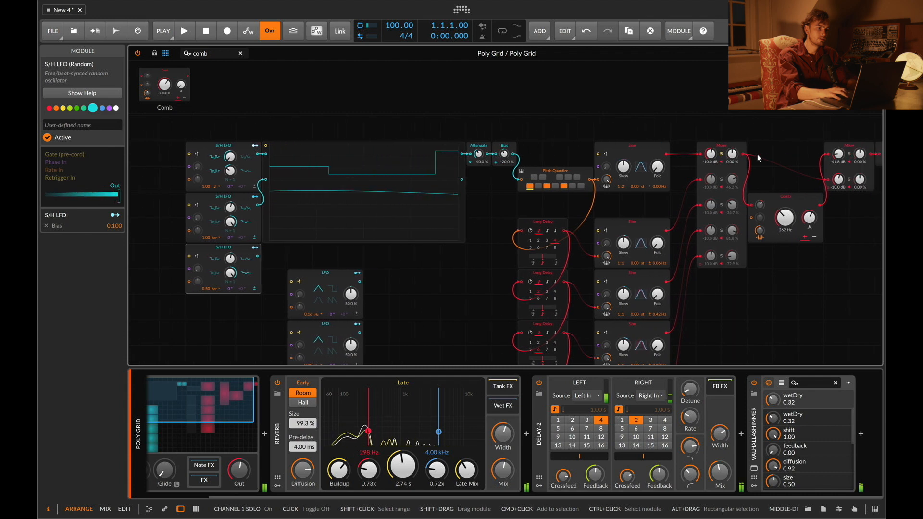
{"action": "left_click", "coordinate": [721, 180]}
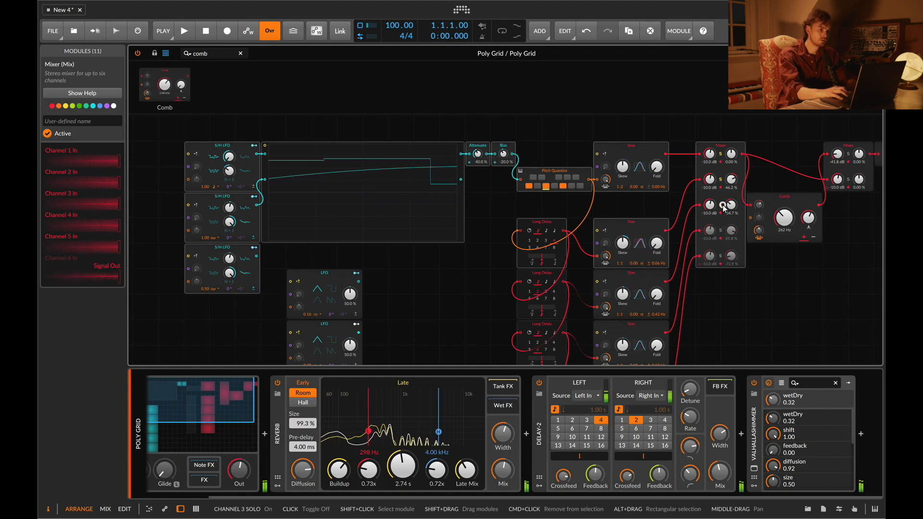
{"action": "left_click", "coordinate": [722, 155]}
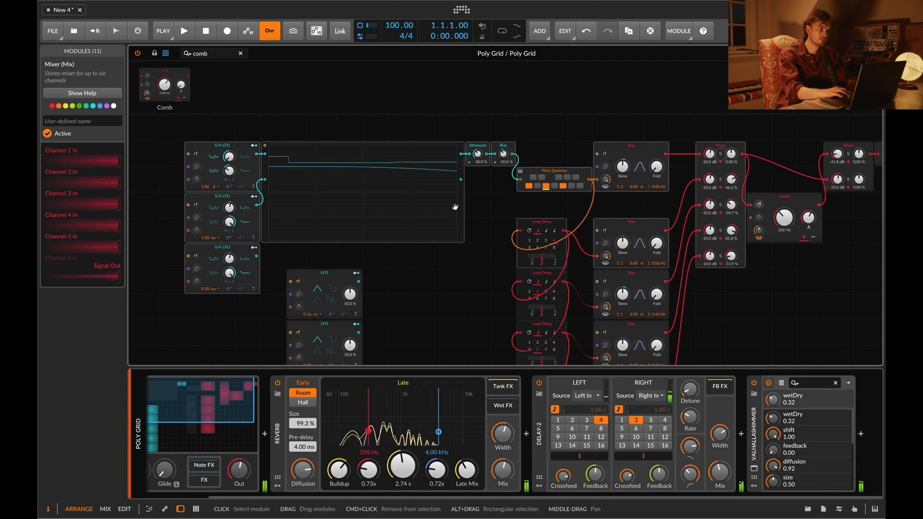
Step: Delete the third S/H LFO that modulates the Bias
{"action": "scroll", "coordinate": [456, 207], "scroll_direction": "left", "scroll_amount": 1}
{"action": "left_click", "coordinate": [237, 249]}
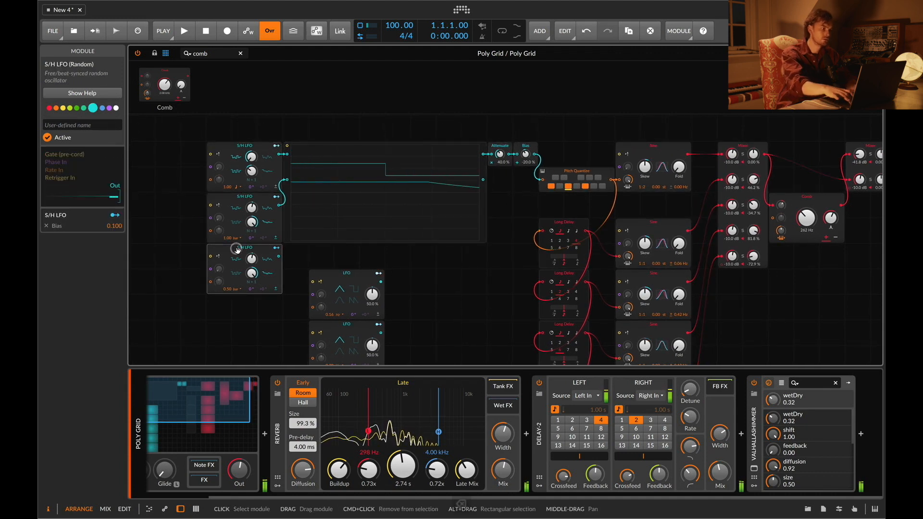
{"action": "key", "text": "Delete"}
Step: Turn on the note B in the Pitch Quantize module and set the Bias to -20 %
{"action": "double_click", "coordinate": [526, 154]}
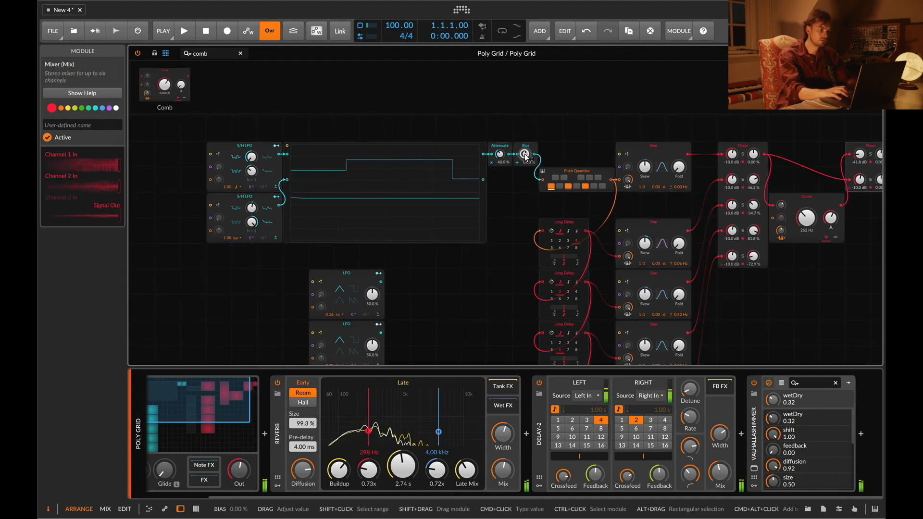
{"action": "left_click", "coordinate": [603, 186]}
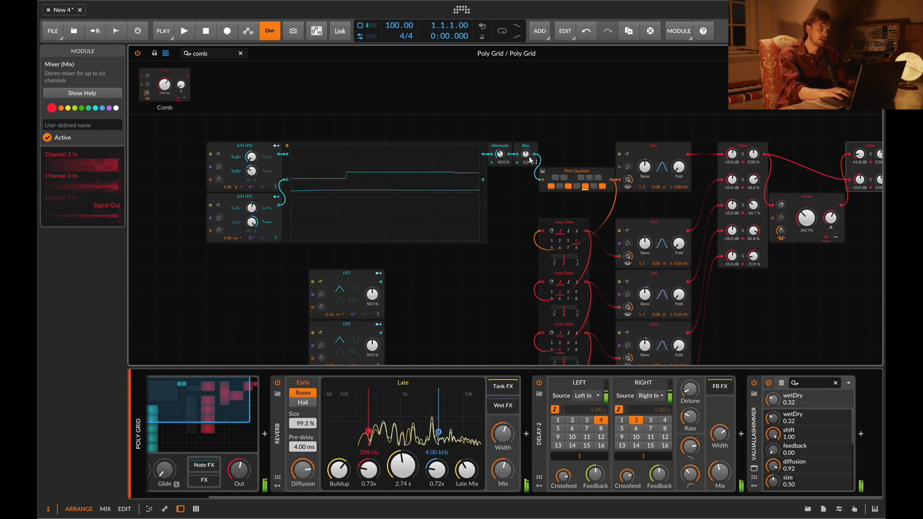
{"action": "type", "text": "-20"}
{"action": "key", "text": "Return"}
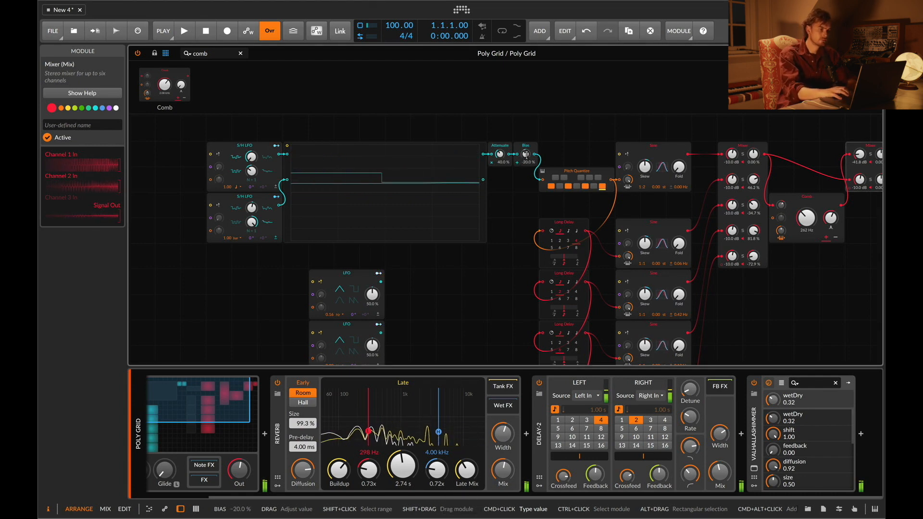
Step: Shift the S/H LFO, Oscilloscope, Attenuate and Bias modules left, and line up Pitch Quantize with the Bias module
{"action": "left_click_drag", "start_coordinate": [528, 140], "coordinate": [268, 237]}
{"action": "left_click_drag", "start_coordinate": [355, 212], "coordinate": [292, 214]}
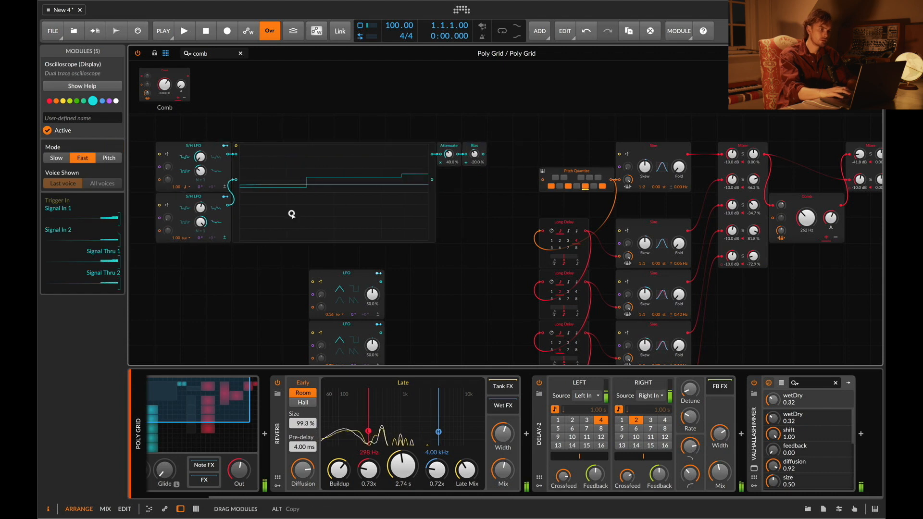
{"action": "left_click_drag", "start_coordinate": [567, 173], "coordinate": [553, 144]}
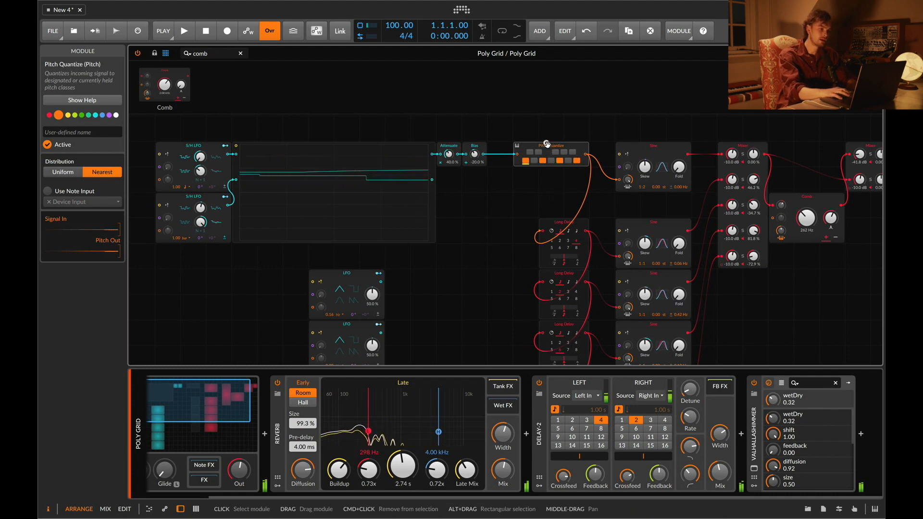
Step: Duplicate Pitch Quantize directly below the original, and in the copy turn on the note A and turn off B
{"action": "left_click_drag", "start_coordinate": [553, 156], "coordinate": [542, 181]}
{"action": "left_click", "coordinate": [569, 186]}
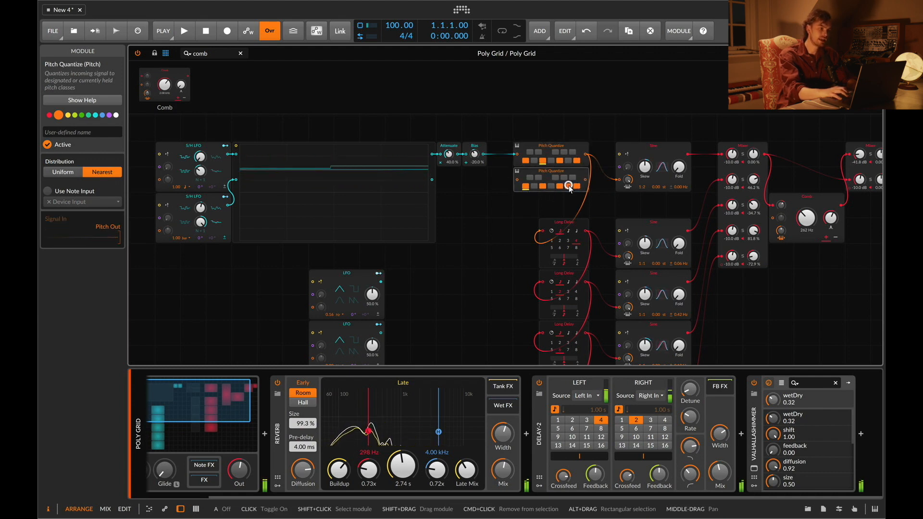
{"action": "left_click", "coordinate": [577, 186]}
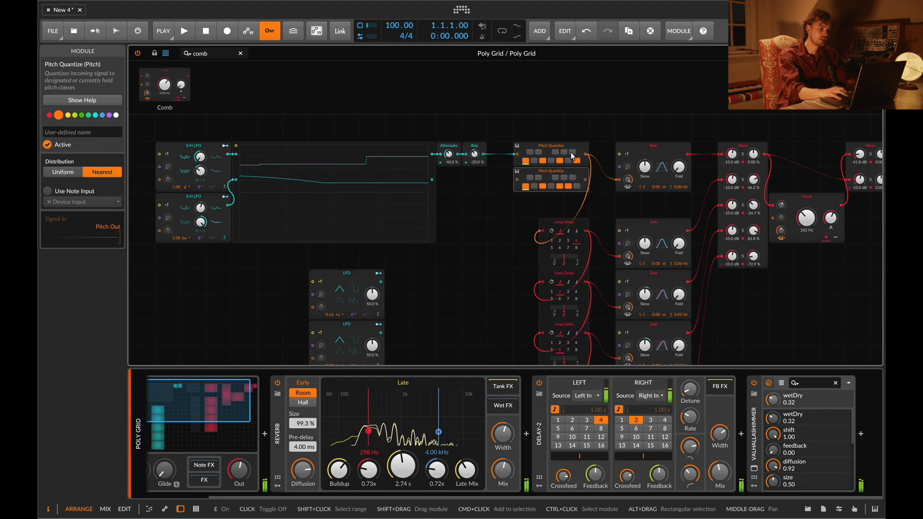
Step: Insert a Select module after the upper Pitch Quantize and connect the lower Pitch Quantize to its second signal input
{"action": "left_click", "coordinate": [232, 55]}
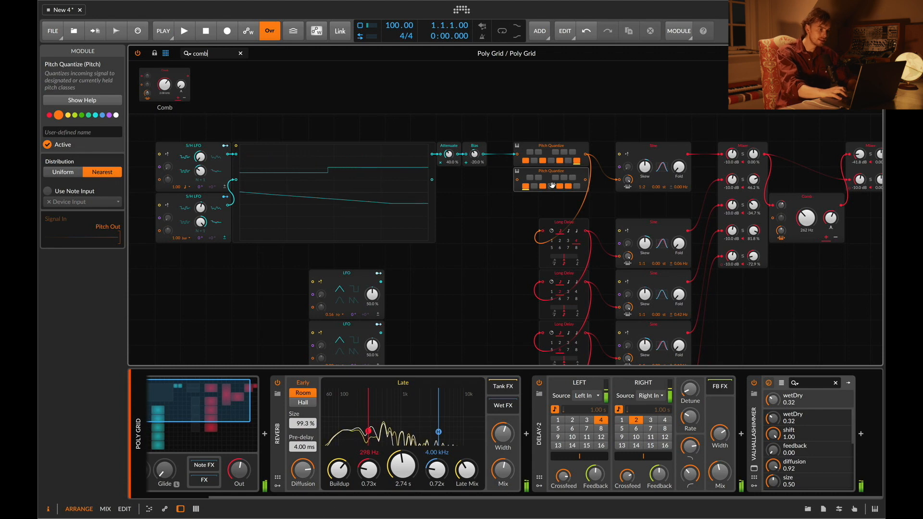
{"action": "key", "text": "super+a"}
{"action": "type", "text": "se"}
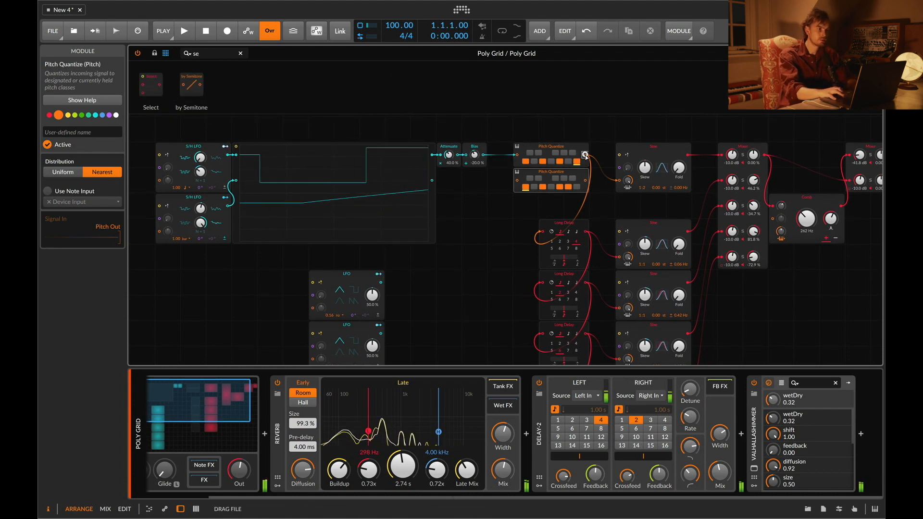
{"action": "left_click_drag", "start_coordinate": [585, 156], "coordinate": [586, 156]}
{"action": "left_click", "coordinate": [582, 149]}
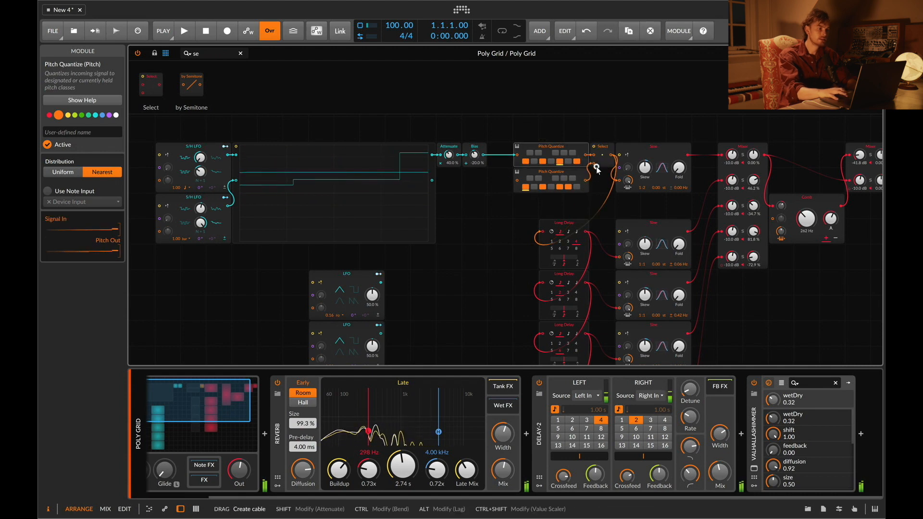
Step: Add a Button module above the Pitch Quantize pair and connect its output to the Select module's control input
{"action": "left_click", "coordinate": [216, 52]}
{"action": "type", "text": "but"}
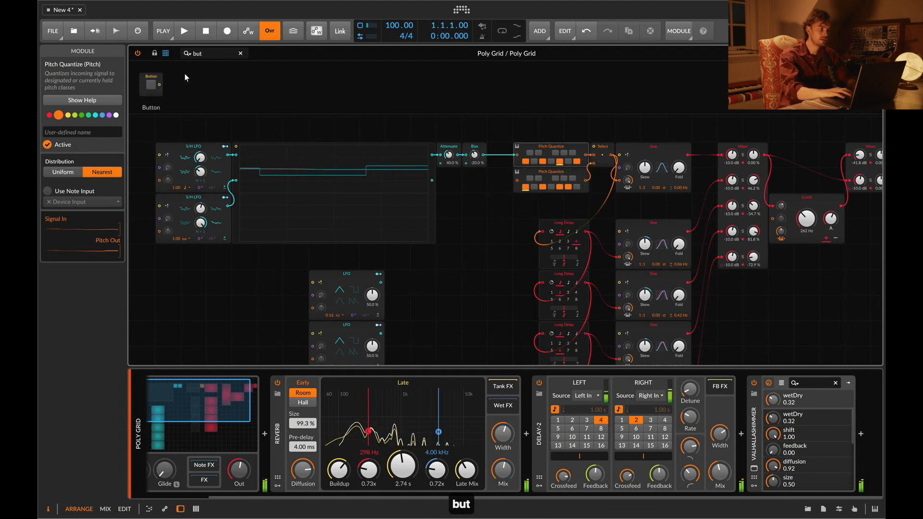
{"action": "left_click_drag", "start_coordinate": [151, 84], "coordinate": [561, 140]}
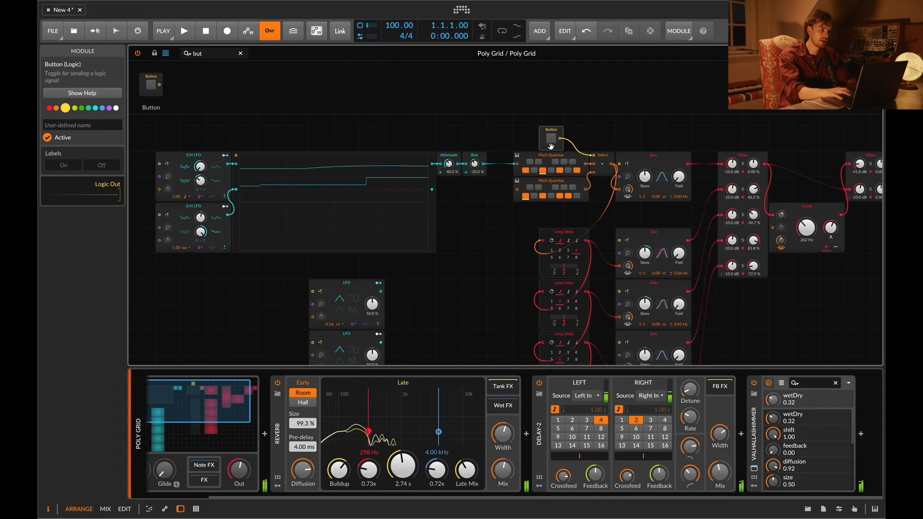
Step: Connect the Bias output to the lower Pitch Quantize as well, and toggle the Button on and off to compare both note sets
{"action": "left_click", "coordinate": [551, 141]}
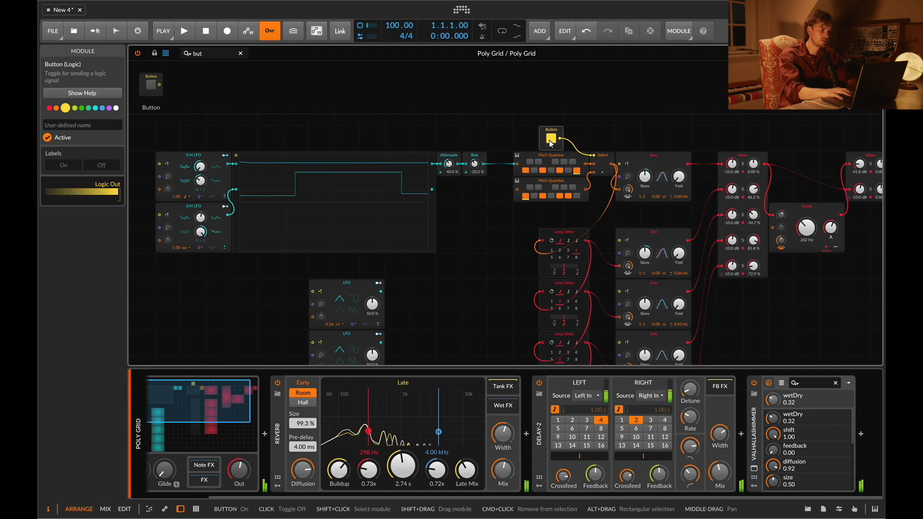
{"action": "left_click", "coordinate": [553, 139]}
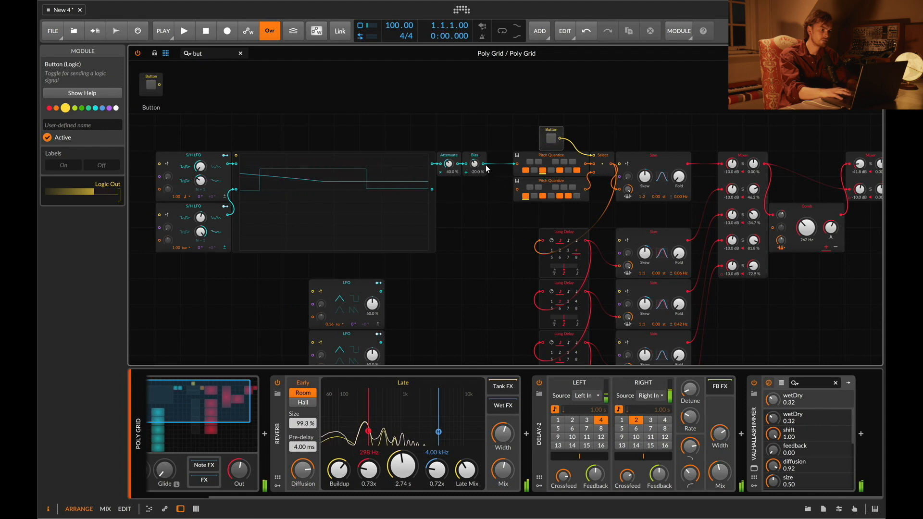
{"action": "left_click", "coordinate": [551, 139]}
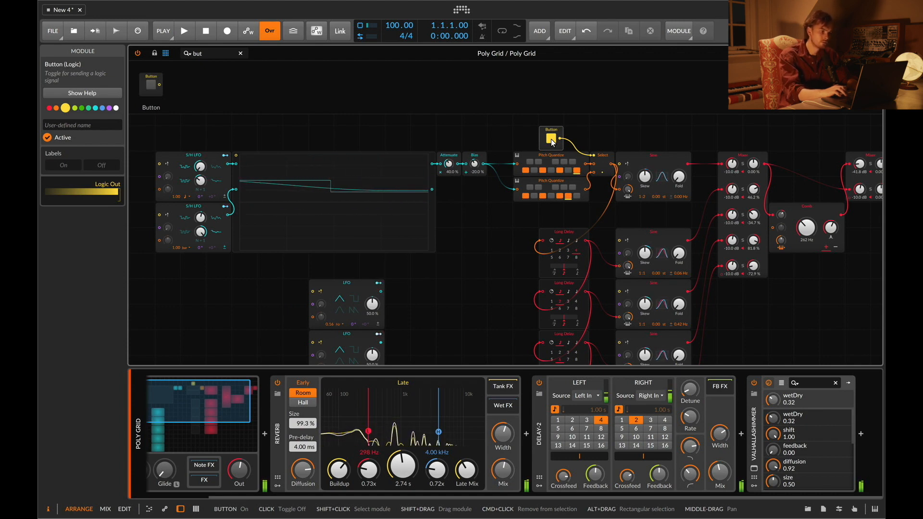
{"action": "left_click", "coordinate": [551, 140]}
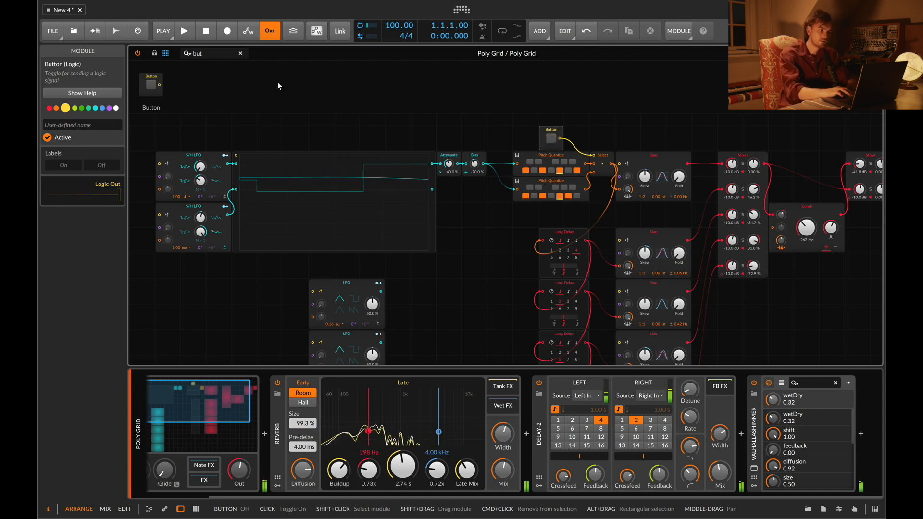
Step: Adjust the Skew of all five Sine modules, with the top one at about 62%, comparing both note sets with the Button
{"action": "left_click", "coordinate": [551, 141]}
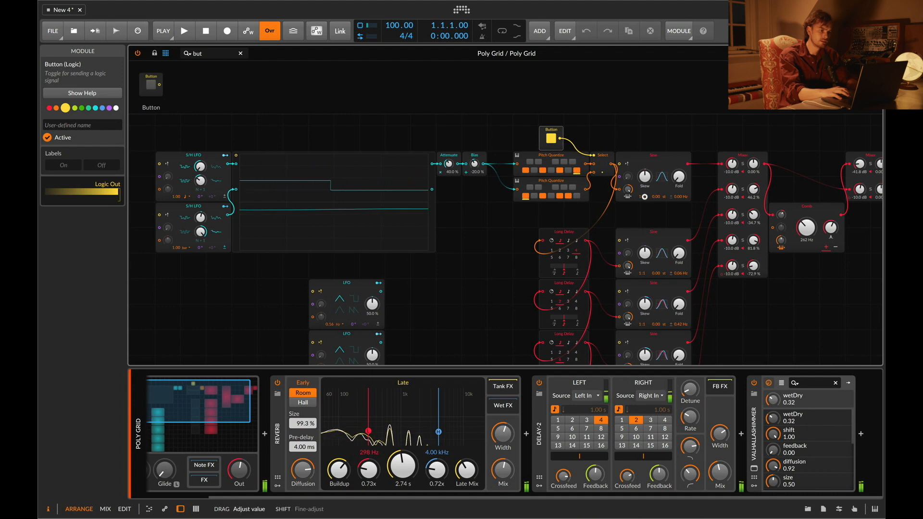
{"action": "left_click_drag", "start_coordinate": [644, 196], "coordinate": [647, 181]}
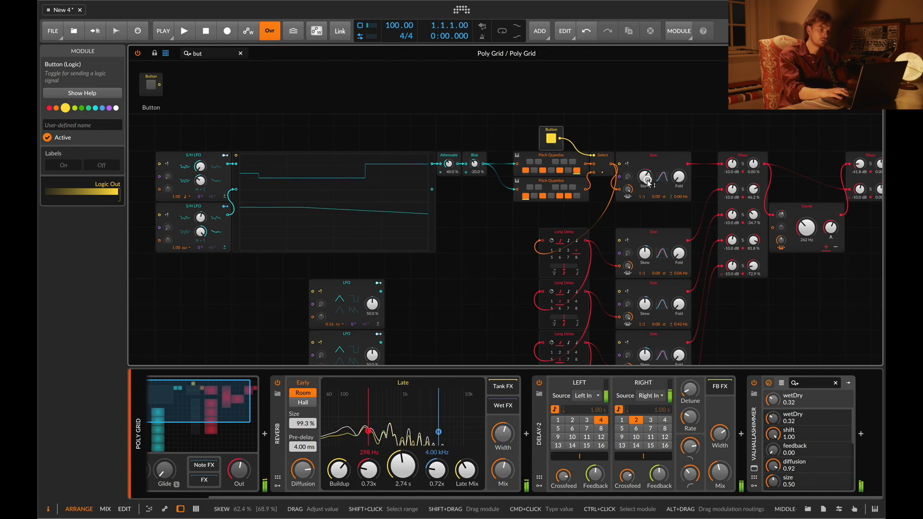
{"action": "left_click_drag", "start_coordinate": [645, 256], "coordinate": [645, 253]}
{"action": "left_click_drag", "start_coordinate": [642, 311], "coordinate": [642, 310]}
{"action": "left_click_drag", "start_coordinate": [645, 357], "coordinate": [645, 354]}
{"action": "scroll", "coordinate": [644, 354], "scroll_direction": "down", "scroll_amount": 4}
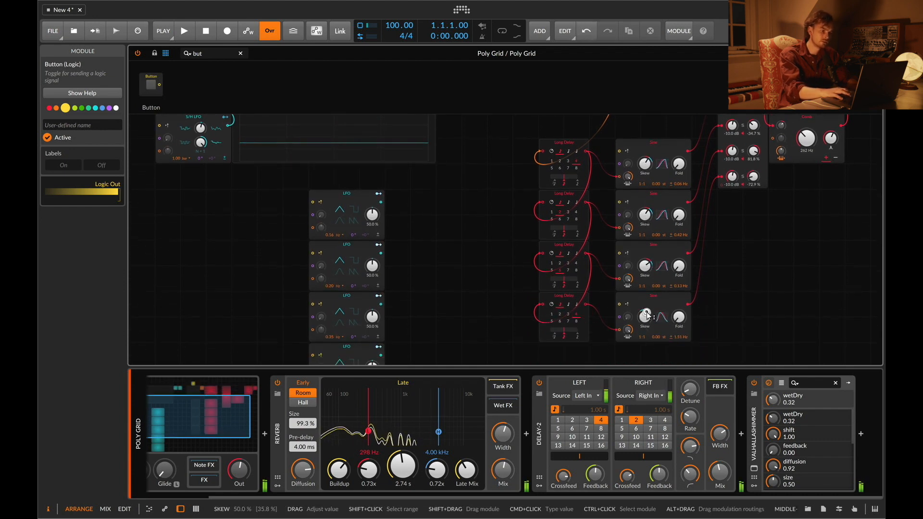
{"action": "left_click_drag", "start_coordinate": [648, 316], "coordinate": [647, 326]}
{"action": "scroll", "coordinate": [676, 320], "scroll_direction": "up", "scroll_amount": 5}
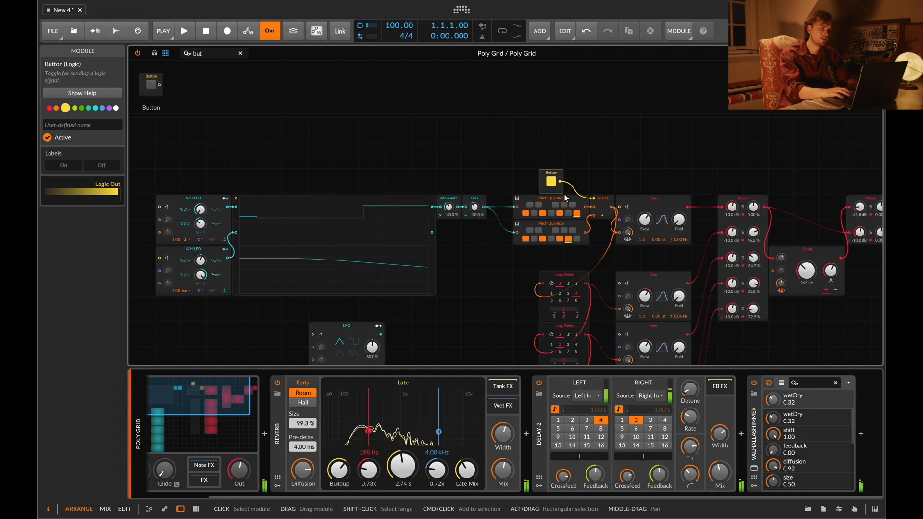
{"action": "left_click", "coordinate": [549, 183]}
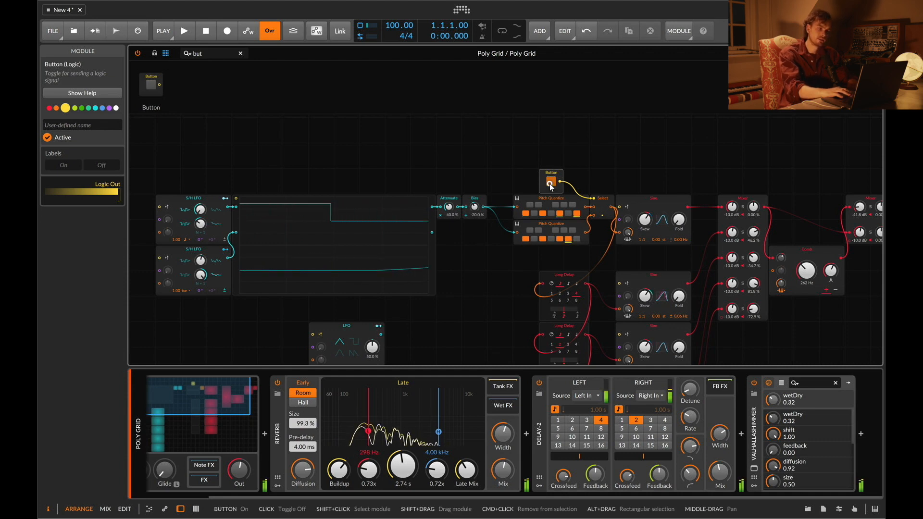
{"action": "left_click", "coordinate": [550, 184]}
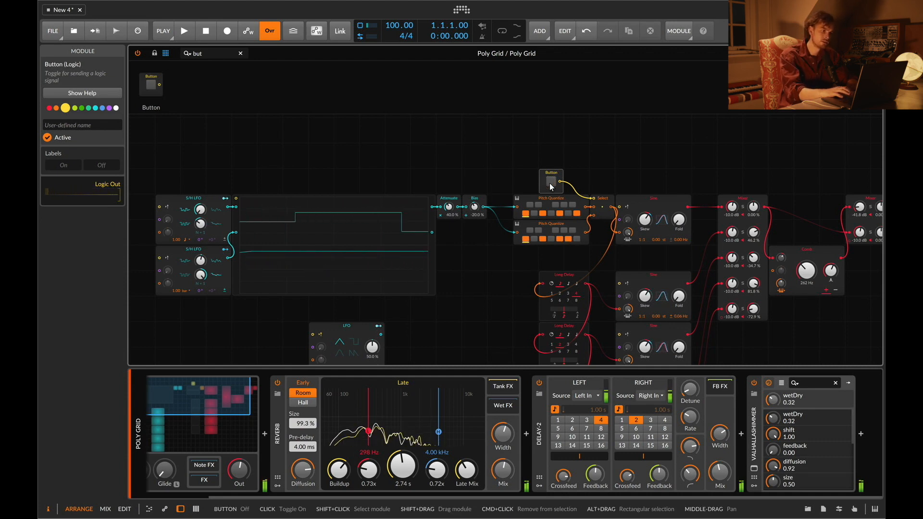
Step: Move the Comb, output Mixer and audio output to the right, followed by the voice Mixer, to free space after the Sine modules
{"action": "scroll", "coordinate": [698, 289], "scroll_direction": "right", "scroll_amount": 5}
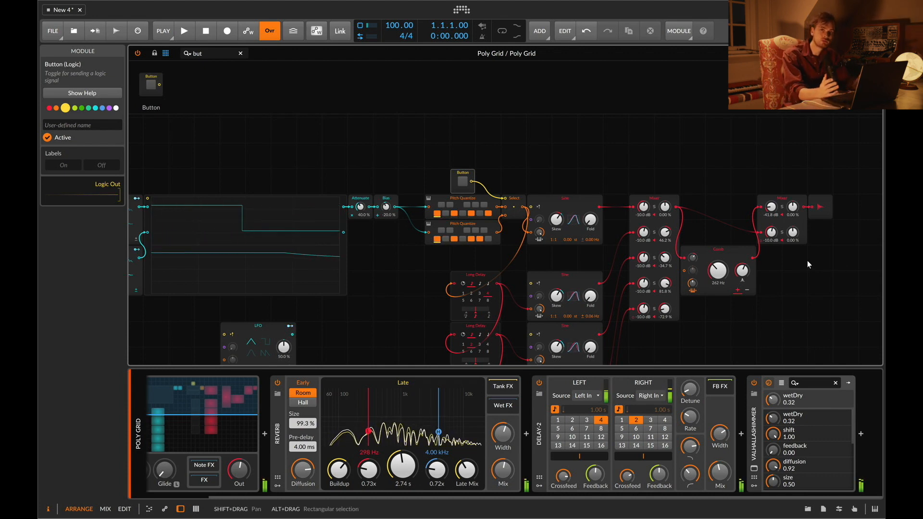
{"action": "left_click_drag", "start_coordinate": [706, 142], "coordinate": [835, 288]}
{"action": "left_click_drag", "start_coordinate": [728, 256], "coordinate": [804, 256]}
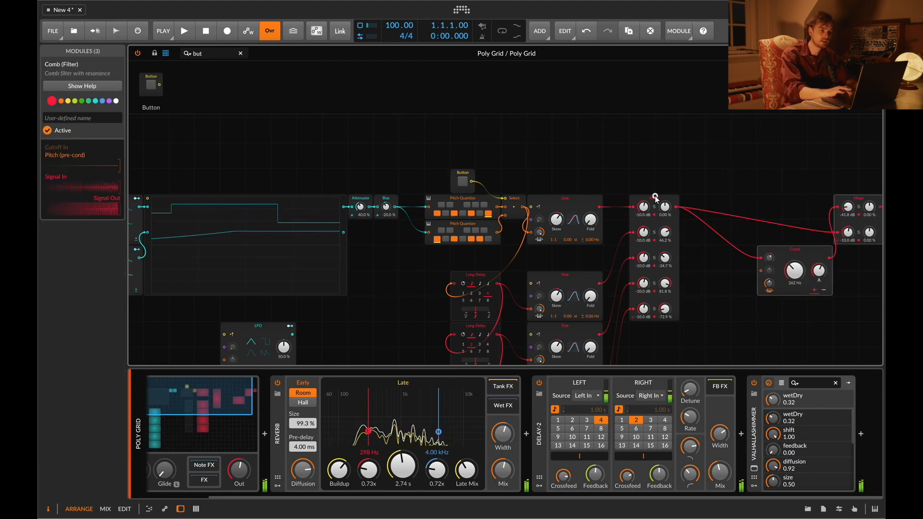
{"action": "left_click_drag", "start_coordinate": [655, 199], "coordinate": [681, 199]}
Step: Insert an AD envelope module between each of the five Sine modules and its voice Mixer channel
{"action": "double_click", "coordinate": [212, 53]}
{"action": "type", "text": "ad"}
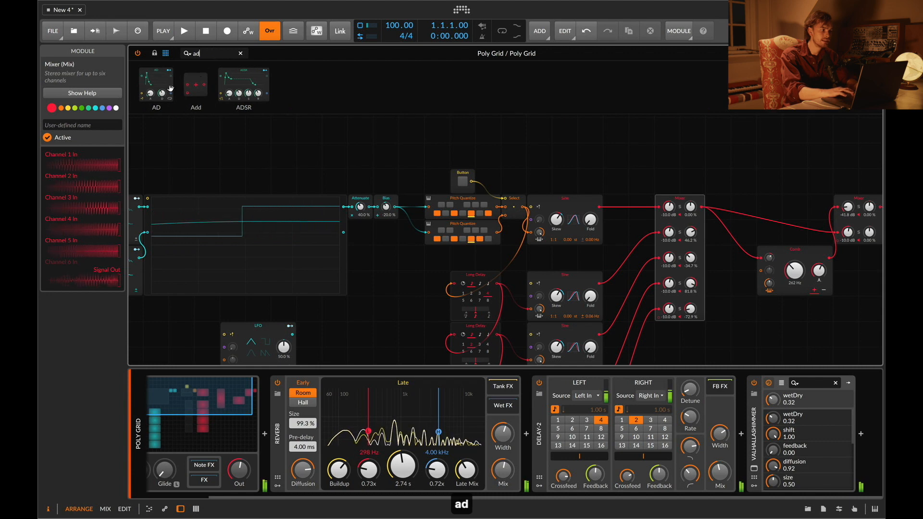
{"action": "left_click_drag", "start_coordinate": [157, 84], "coordinate": [601, 210]}
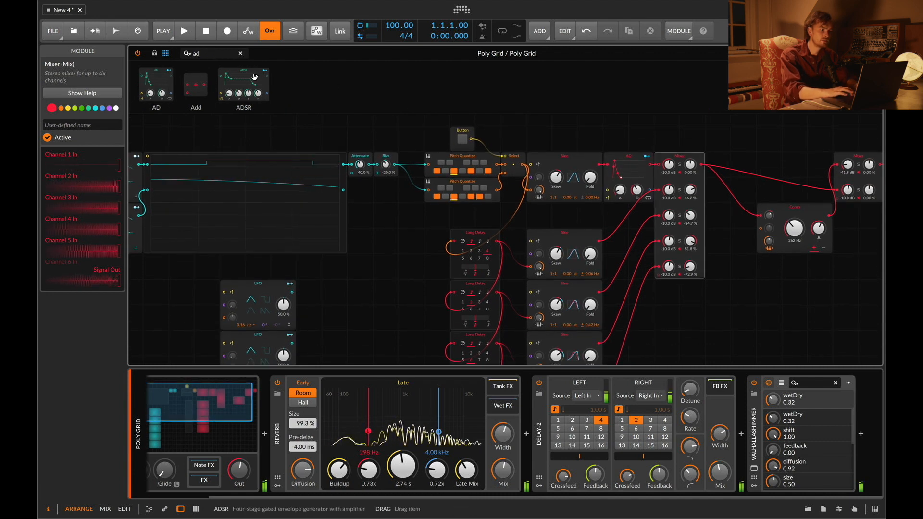
{"action": "left_click_drag", "start_coordinate": [599, 241], "coordinate": [598, 242]}
{"action": "scroll", "coordinate": [599, 241], "scroll_direction": "down", "scroll_amount": 3}
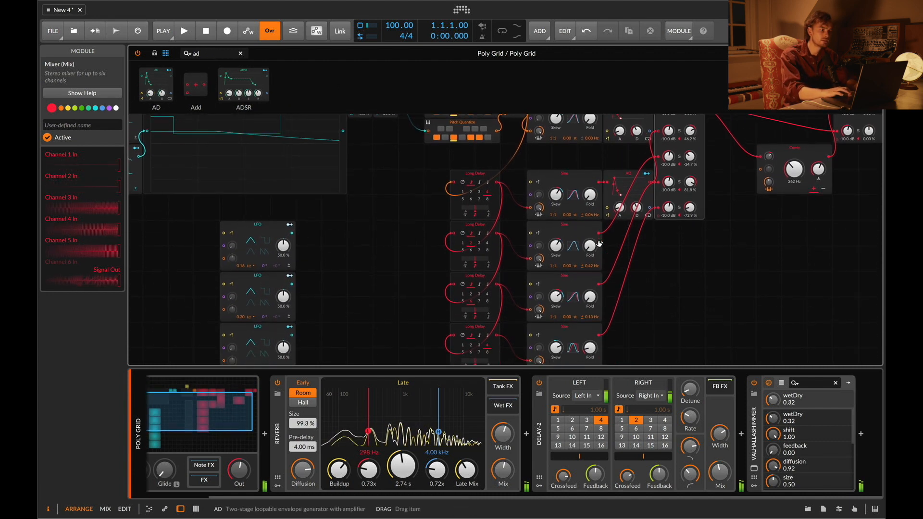
{"action": "left_click_drag", "start_coordinate": [142, 87], "coordinate": [599, 279]}
{"action": "scroll", "coordinate": [599, 280], "scroll_direction": "down", "scroll_amount": 2}
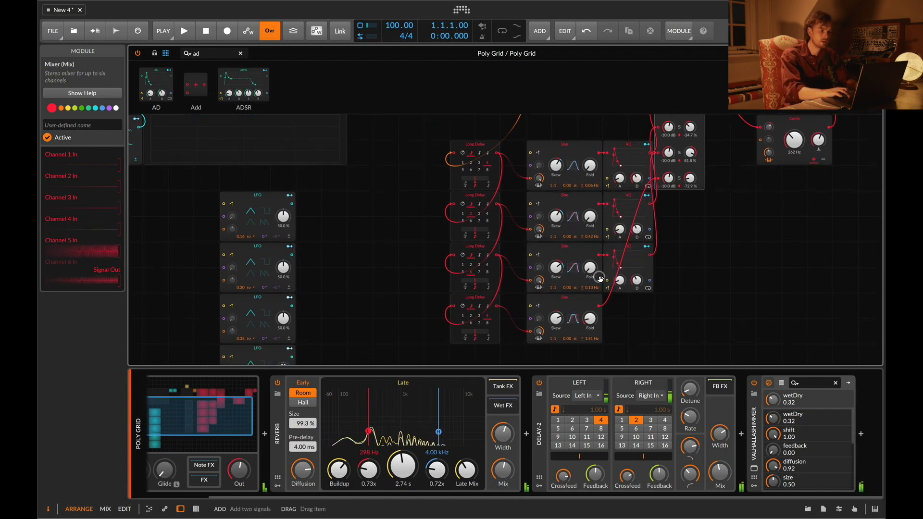
{"action": "left_click_drag", "start_coordinate": [156, 85], "coordinate": [601, 287]}
Step: Add a Gates module in the empty area below the Comb and shift the voice Mixer right, away from the AD modules
{"action": "key", "text": "BackSpace"}
{"action": "key", "text": "BackSpace"}
{"action": "type", "text": "gate"}
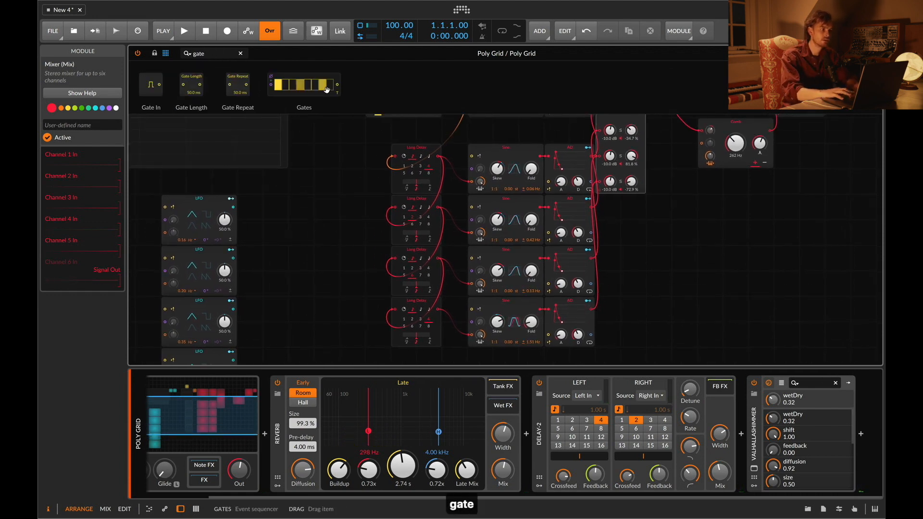
{"action": "left_click_drag", "start_coordinate": [304, 85], "coordinate": [639, 208]}
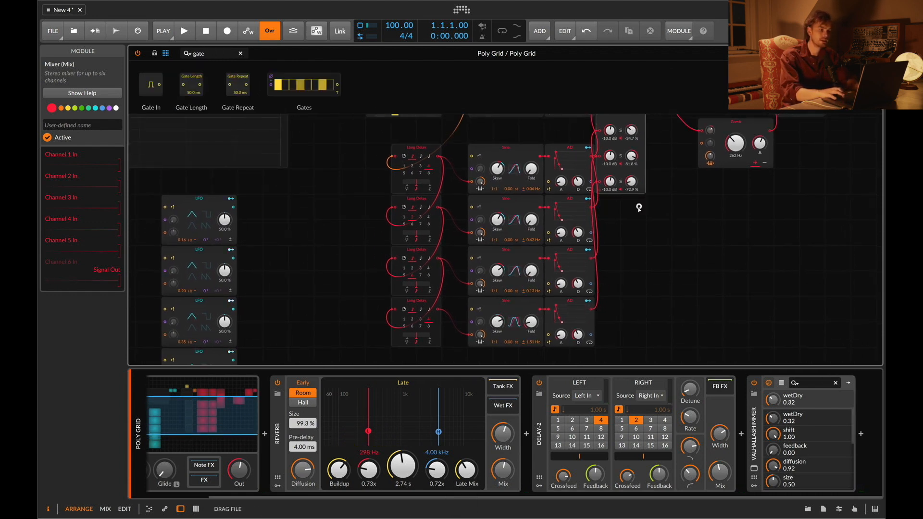
{"action": "left_click_drag", "start_coordinate": [618, 250], "coordinate": [617, 250]}
{"action": "scroll", "coordinate": [621, 230], "scroll_direction": "up", "scroll_amount": 2}
{"action": "left_click_drag", "start_coordinate": [618, 146], "coordinate": [667, 145]}
{"action": "left_click_drag", "start_coordinate": [632, 304], "coordinate": [728, 306]}
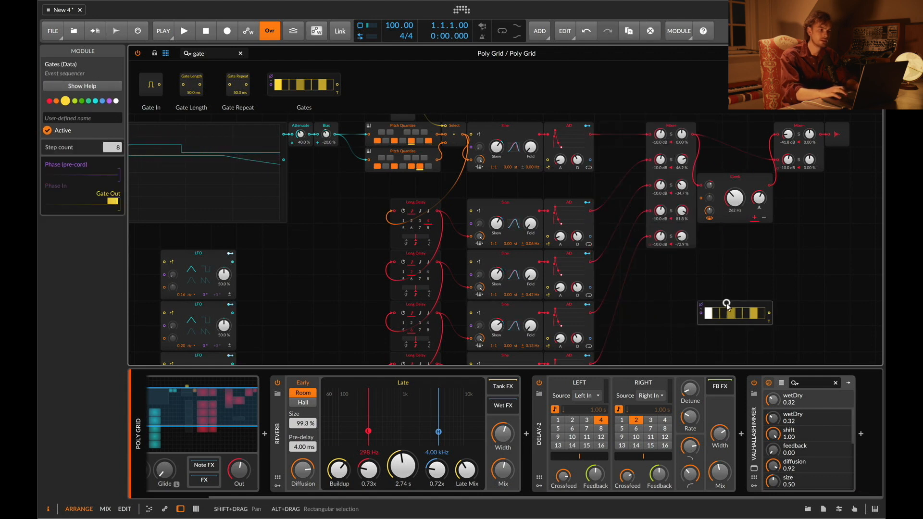
Step: Move the five AD modules right against the voice Mixer and place the Gates module in the gap below the first Sine's output
{"action": "key", "text": "d"}
{"action": "key", "text": "d"}
{"action": "left_click_drag", "start_coordinate": [571, 484], "coordinate": [622, 200]}
{"action": "left_click_drag", "start_coordinate": [732, 378], "coordinate": [579, 251]}
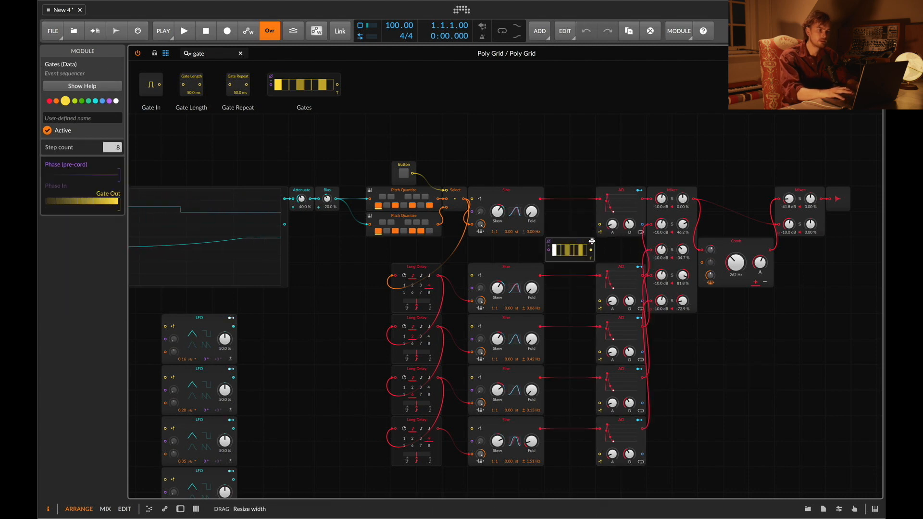
Step: Connect the Gates module to the first AD, then duplicate it for the other four voices, varying the active steps in the copies
{"action": "left_click_drag", "start_coordinate": [580, 239], "coordinate": [580, 302]}
{"action": "left_click", "coordinate": [562, 301]}
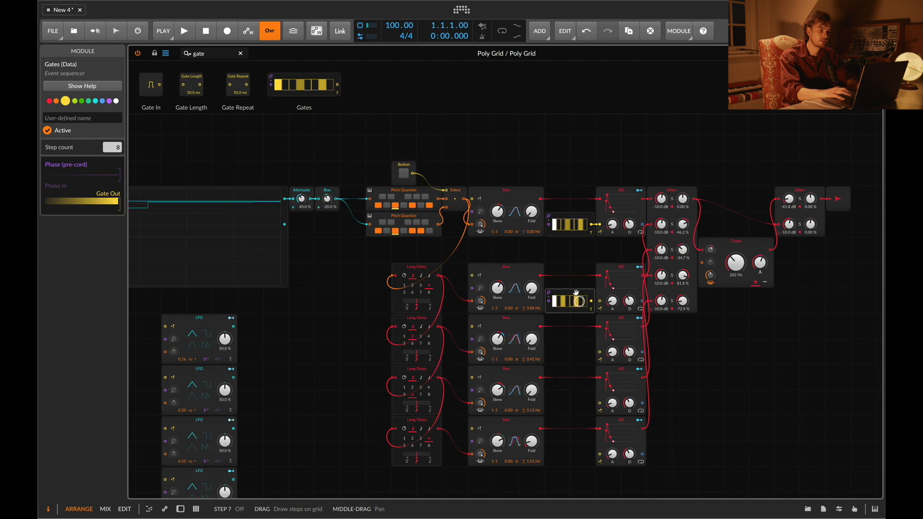
{"action": "left_click_drag", "start_coordinate": [576, 293], "coordinate": [576, 343], "text": "alt"}
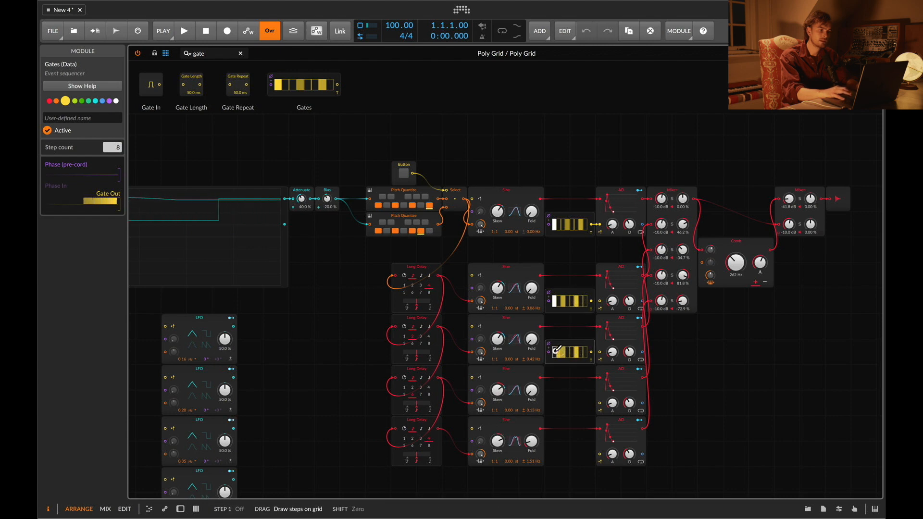
{"action": "left_click", "coordinate": [562, 351]}
{"action": "left_click_drag", "start_coordinate": [576, 350], "coordinate": [577, 402]}
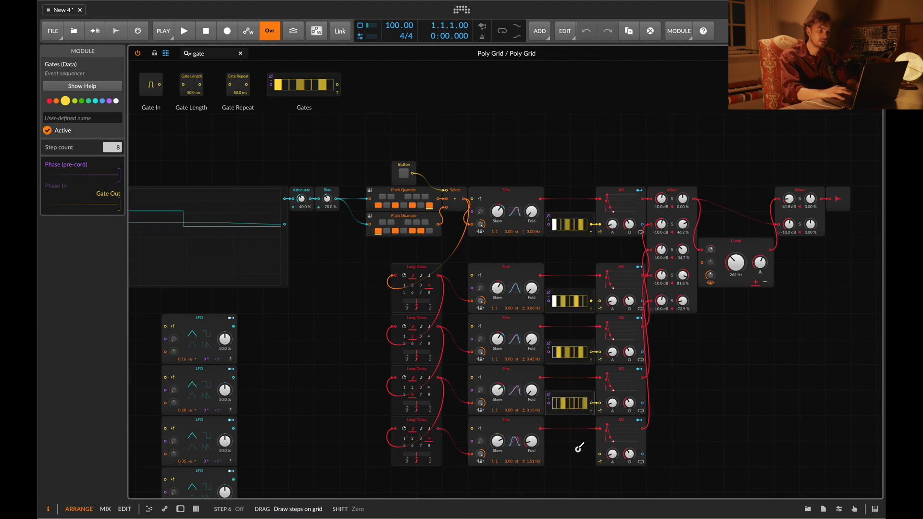
{"action": "key", "text": "super+z"}
{"action": "left_click_drag", "start_coordinate": [575, 428], "coordinate": [575, 456], "text": "alt"}
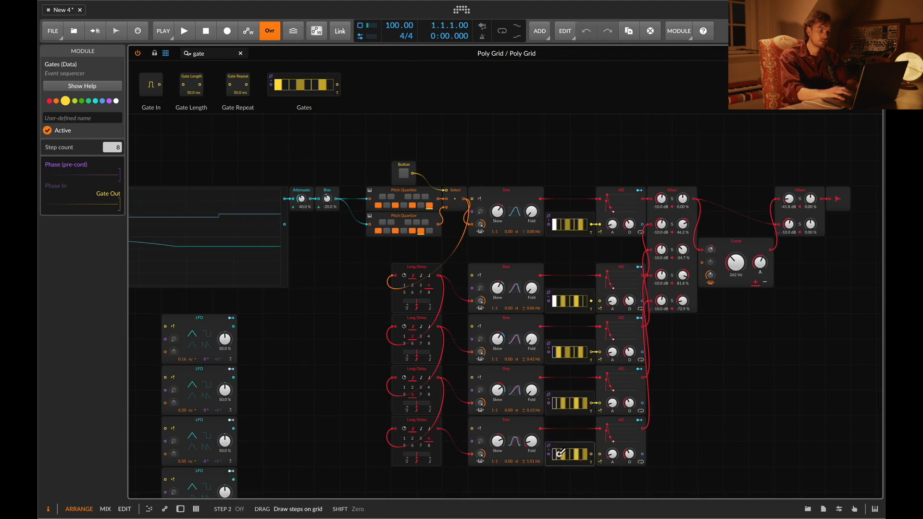
{"action": "left_click", "coordinate": [555, 455]}
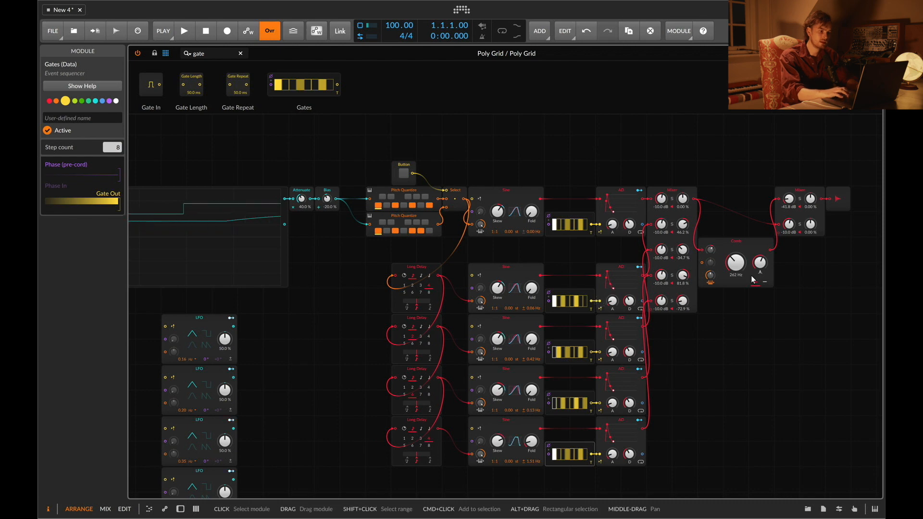
Step: Switch off the ValhallaShimmer and Delay-2 effects and start playback
{"action": "key", "text": "d"}
{"action": "scroll", "coordinate": [631, 436], "scroll_direction": "right", "scroll_amount": 3}
{"action": "left_click", "coordinate": [754, 383]}
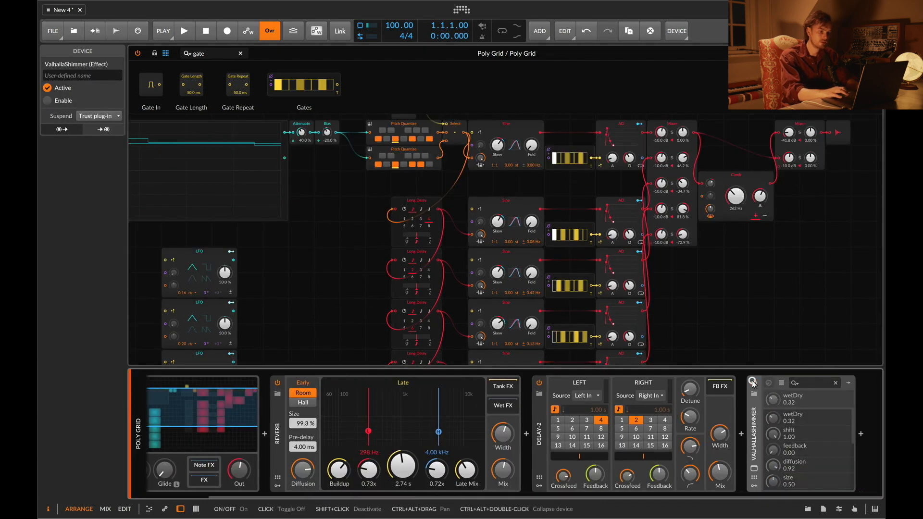
{"action": "left_click", "coordinate": [540, 382]}
{"action": "key", "text": "space"}
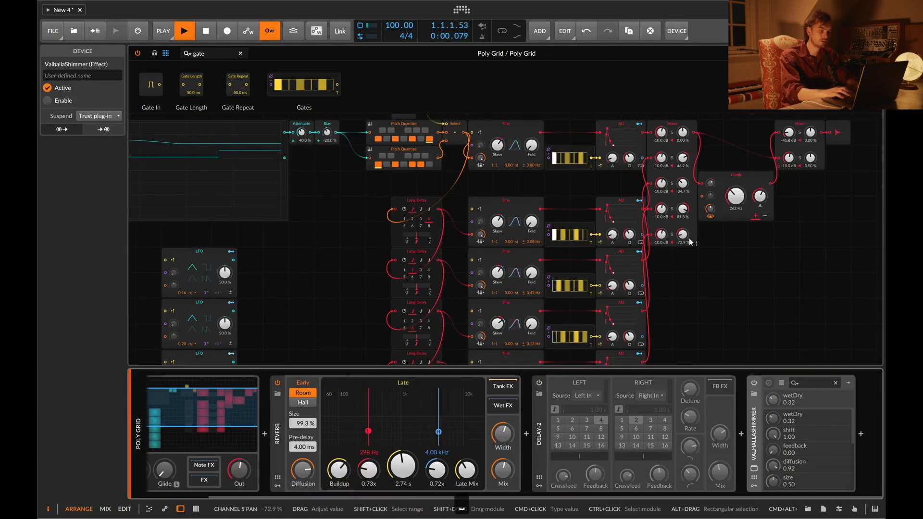
Step: Raise the channel 1 level of the output Mixer and delete the Comb filter
{"action": "left_click_drag", "start_coordinate": [789, 133], "coordinate": [789, 125]}
{"action": "left_click", "coordinate": [739, 193]}
{"action": "key", "text": "BackSpace"}
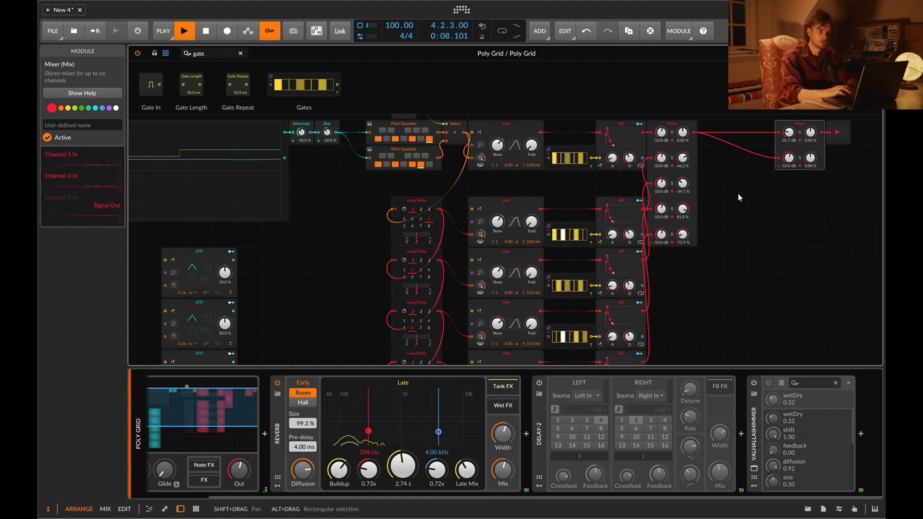
Step: Adjust the Decay times of the AD envelopes on the Sine voices
{"action": "key", "text": "d"}
{"action": "key", "text": "d"}
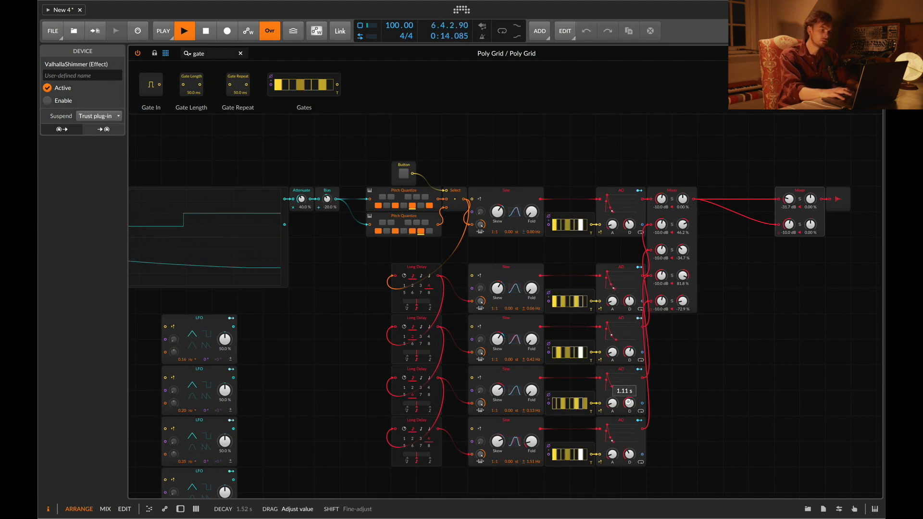
{"action": "left_click_drag", "start_coordinate": [630, 454], "coordinate": [630, 445]}
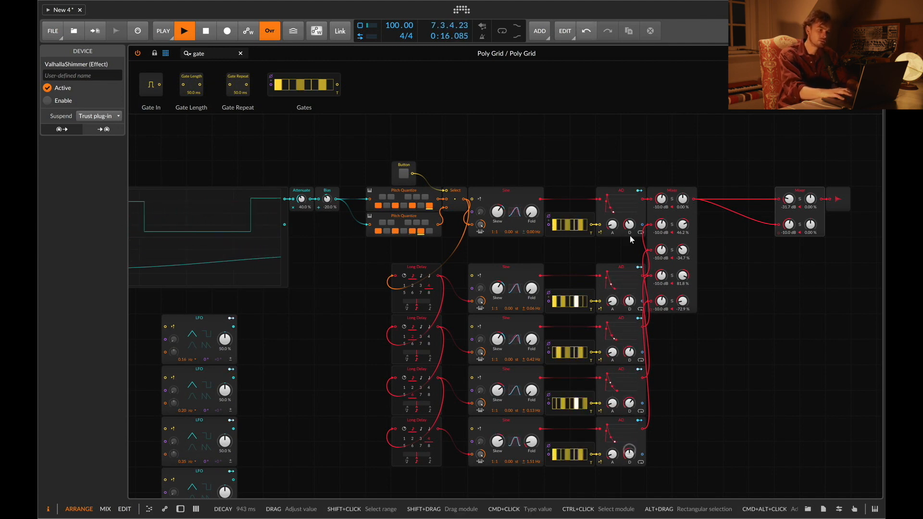
{"action": "left_click_drag", "start_coordinate": [630, 226], "coordinate": [630, 221]}
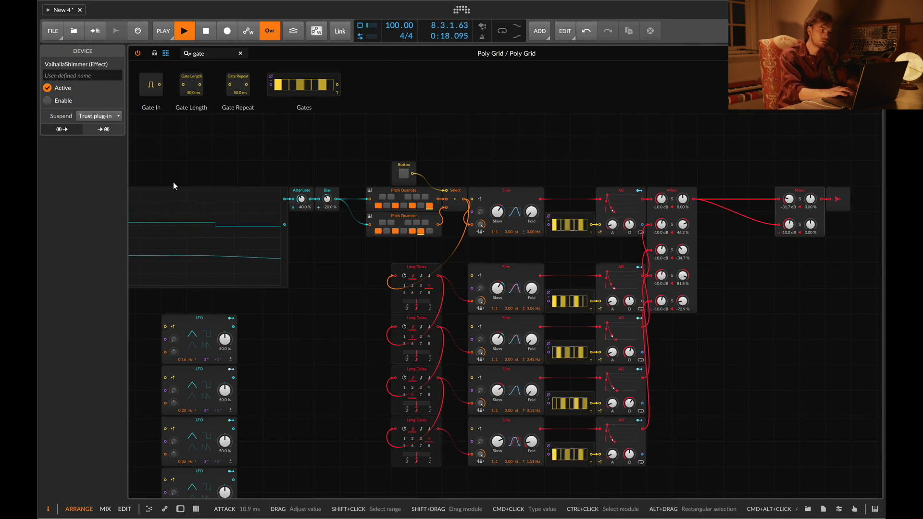
Step: Switch the Button on and back off during playback to compare the two quantized note sets
{"action": "scroll", "coordinate": [221, 264], "scroll_direction": "down", "scroll_amount": 3}
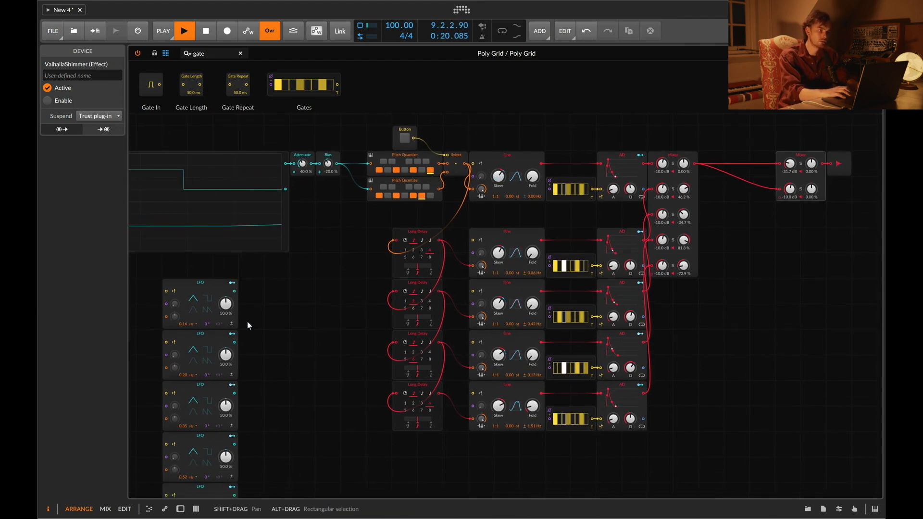
{"action": "left_click", "coordinate": [405, 139]}
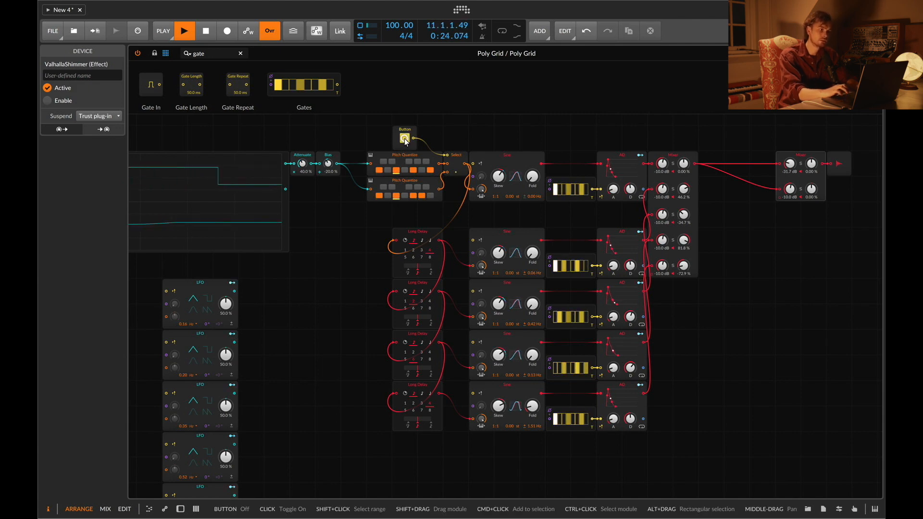
{"action": "left_click", "coordinate": [405, 139]}
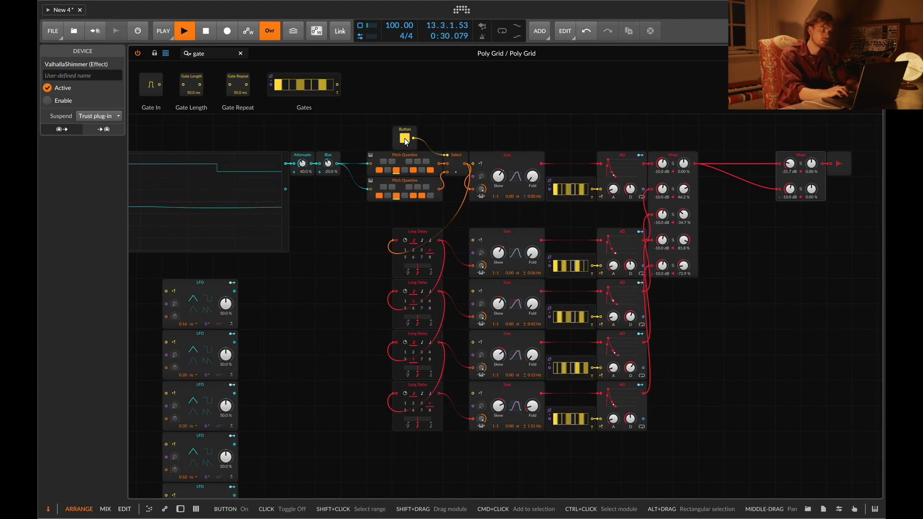
{"action": "left_click", "coordinate": [405, 139]}
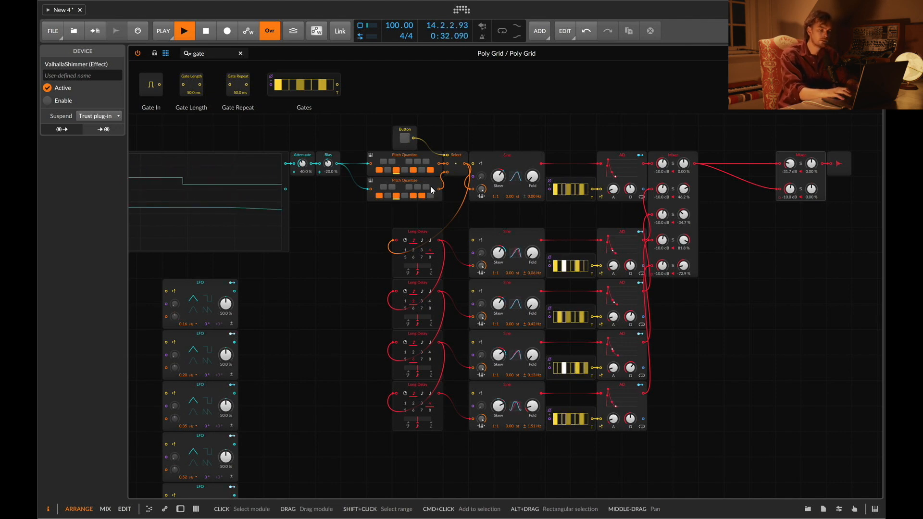
Step: Change the lower Pitch Quantize's note set to D, F, G and B
{"action": "left_click", "coordinate": [397, 196]}
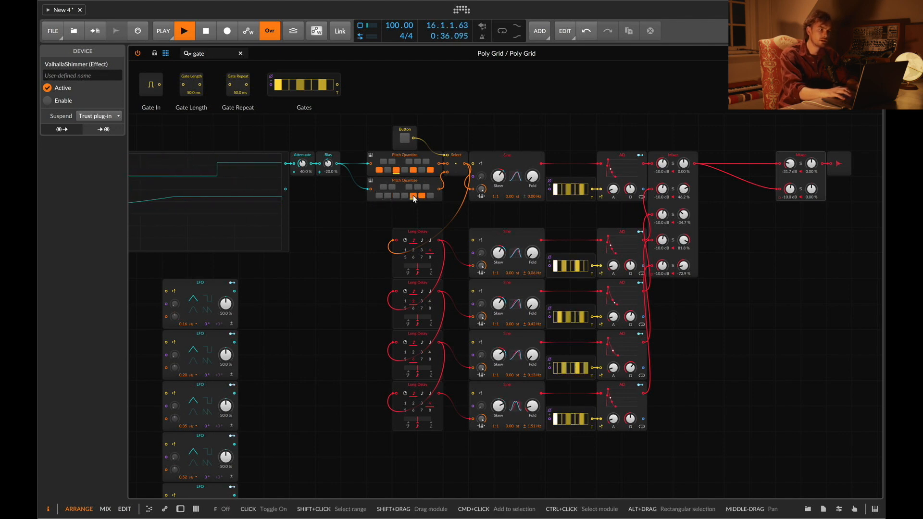
{"action": "left_click", "coordinate": [413, 196]}
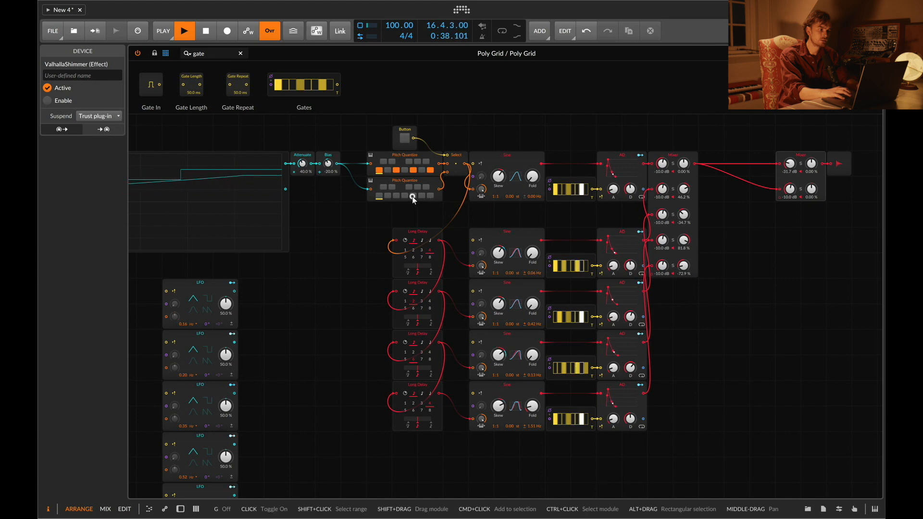
{"action": "left_click", "coordinate": [388, 196]}
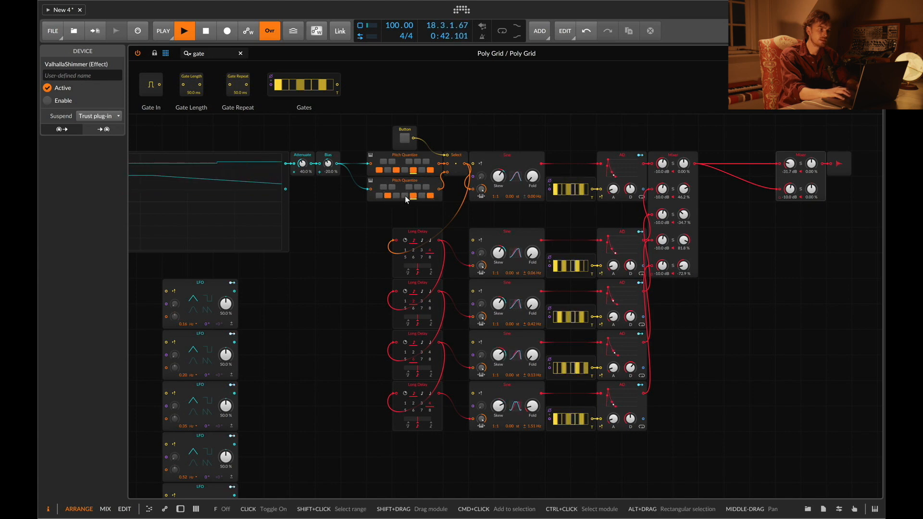
{"action": "left_click", "coordinate": [406, 195]}
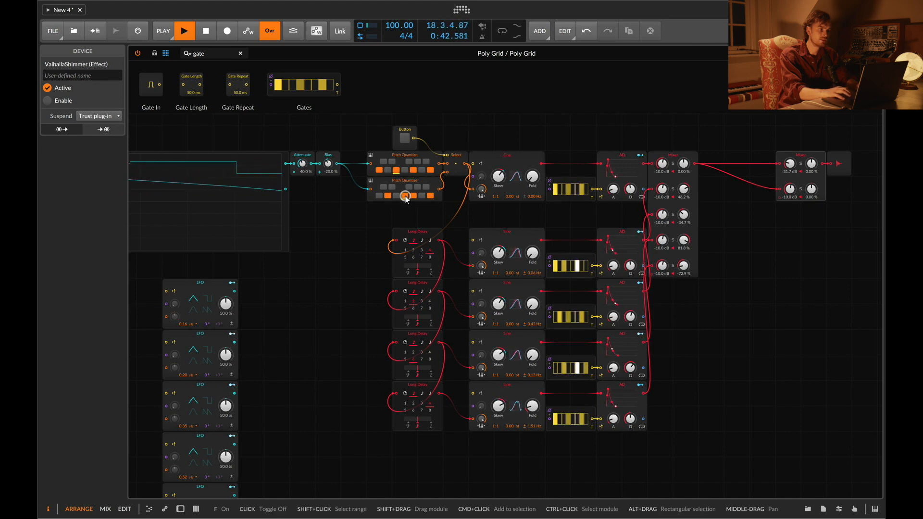
Step: Toggle the Button during playback to audition the lower Pitch Quantize's revised note set
{"action": "left_click", "coordinate": [403, 139]}
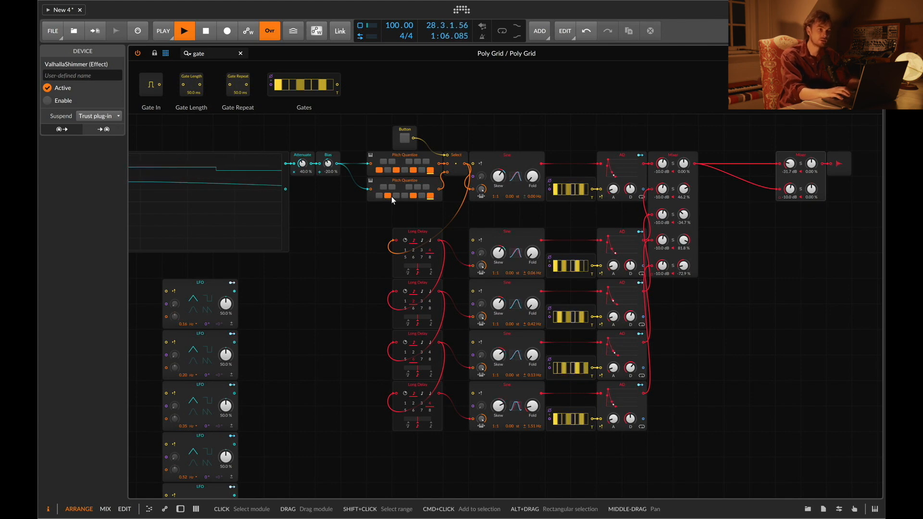
{"action": "left_click", "coordinate": [405, 140]}
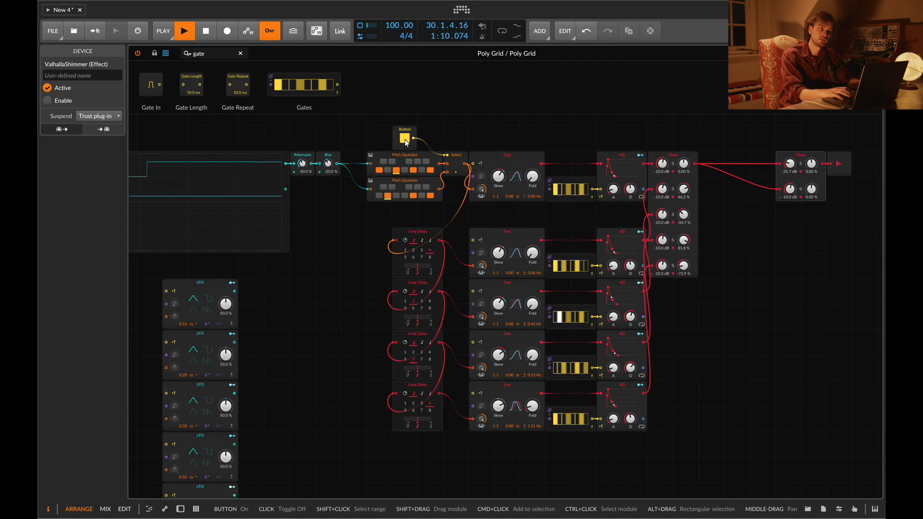
Step: Add an LFO module above the first Sine voice with a square waveform and its rate unit set to Bar
{"action": "scroll", "coordinate": [406, 143], "scroll_direction": "up", "scroll_amount": 2}
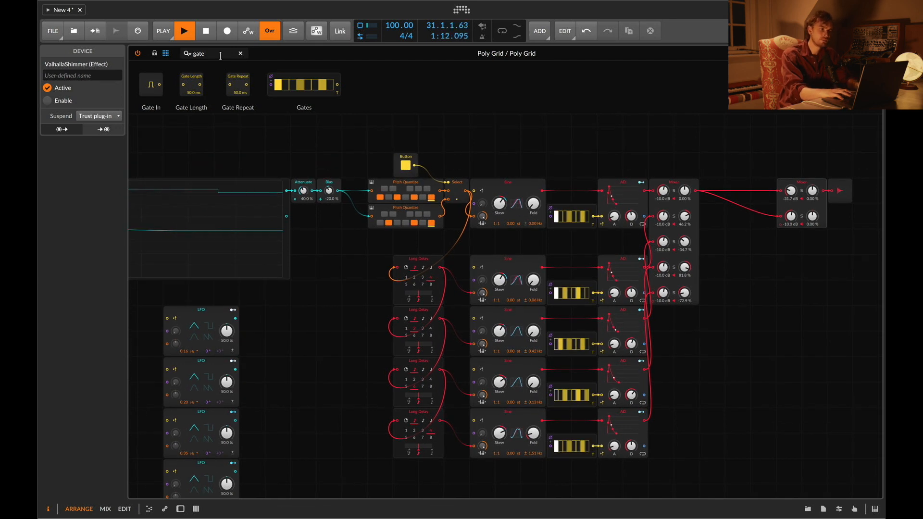
{"action": "left_click", "coordinate": [221, 56]}
{"action": "type", "text": "lfo"}
{"action": "left_click_drag", "start_coordinate": [176, 85], "coordinate": [476, 146]}
{"action": "left_click", "coordinate": [513, 148]}
{"action": "left_click", "coordinate": [491, 175]}
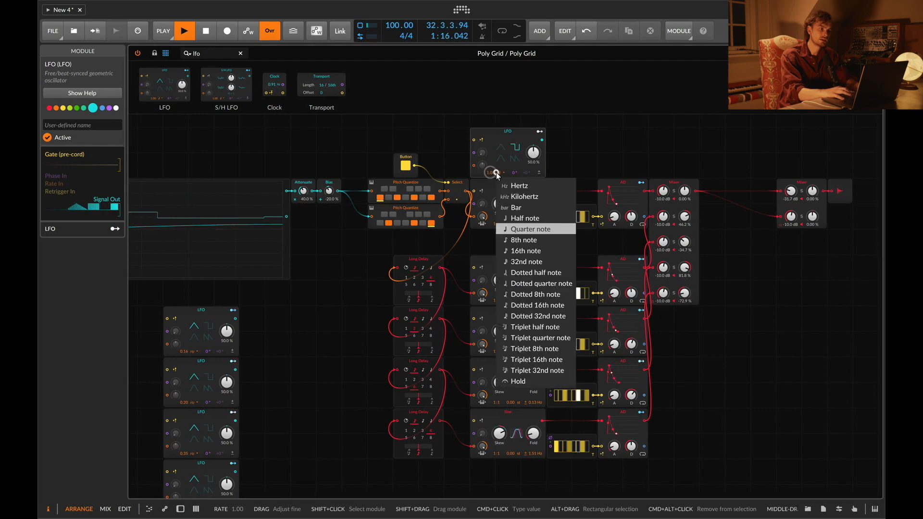
{"action": "left_click", "coordinate": [509, 208]}
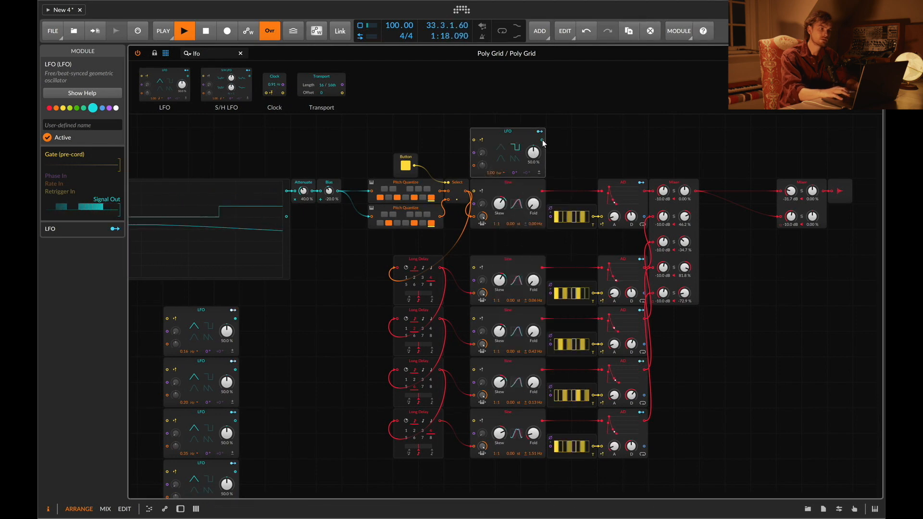
Step: Connect the new LFO's output to the Select module's control input and set its rate to 2 bars
{"action": "left_click_drag", "start_coordinate": [542, 140], "coordinate": [447, 185]}
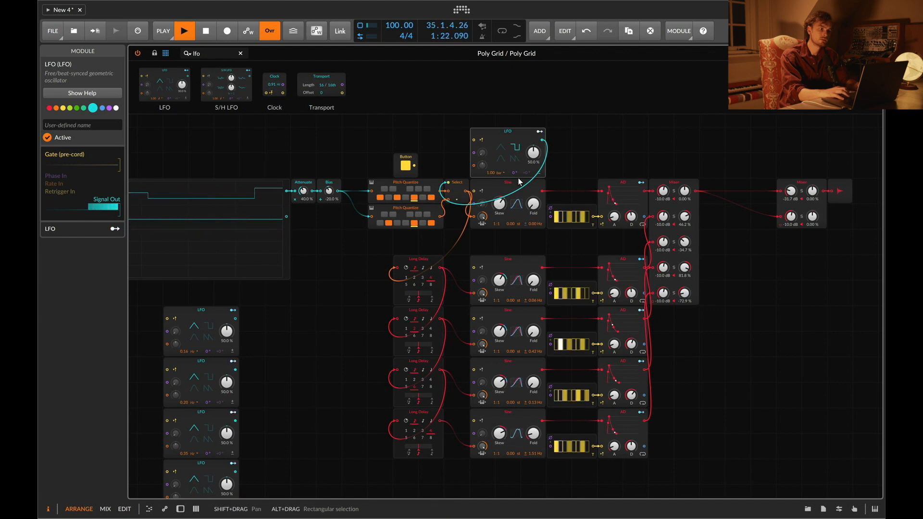
{"action": "type", "text": "2"}
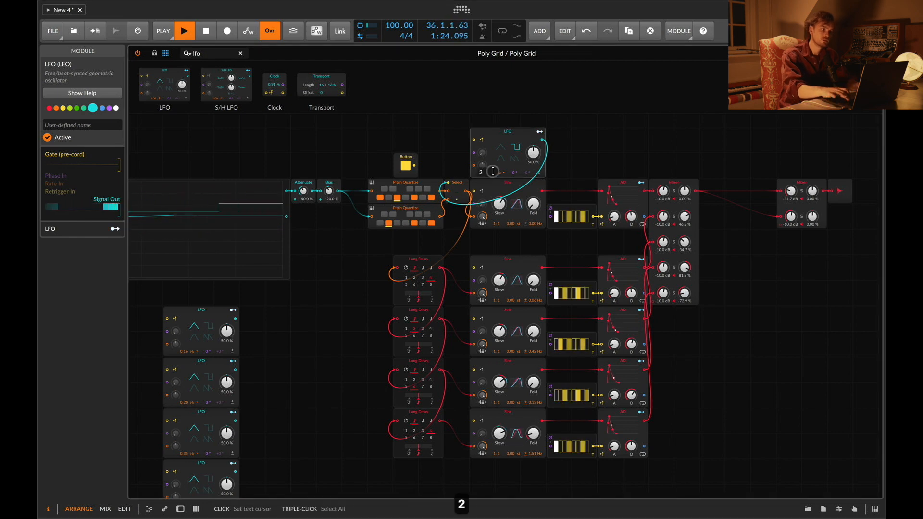
{"action": "key", "text": "Return"}
Step: Delete the Button module and move the square LFO into its place above the Pitch Quantize modules
{"action": "left_click", "coordinate": [408, 160]}
{"action": "key", "text": "BackSpace"}
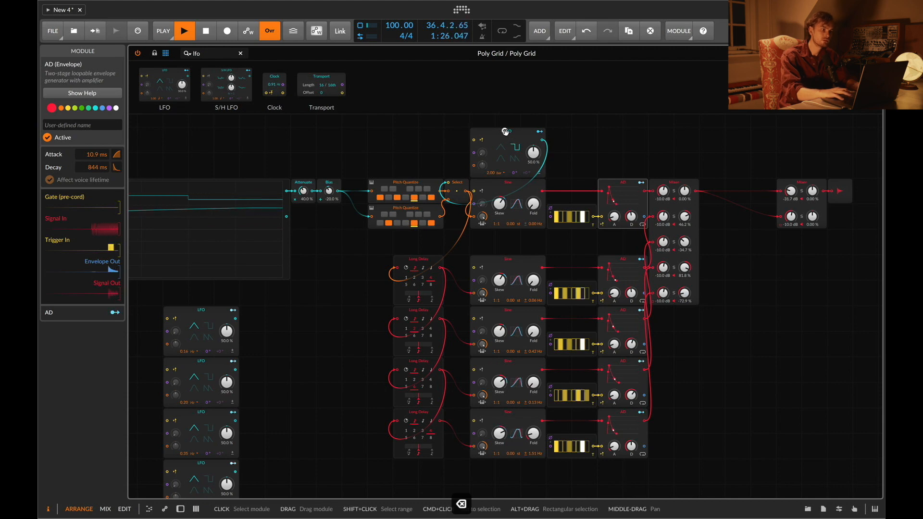
{"action": "left_click_drag", "start_coordinate": [505, 131], "coordinate": [431, 131]}
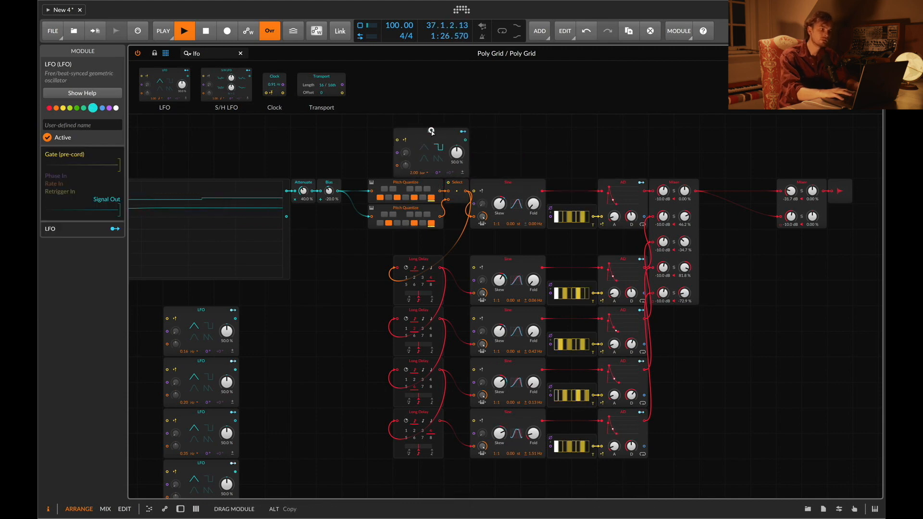
Step: Set the Attenuate module ahead of the Pitch Quantize modules to 50%
{"action": "left_click", "coordinate": [303, 191], "text": "super"}
{"action": "key", "text": "Return"}
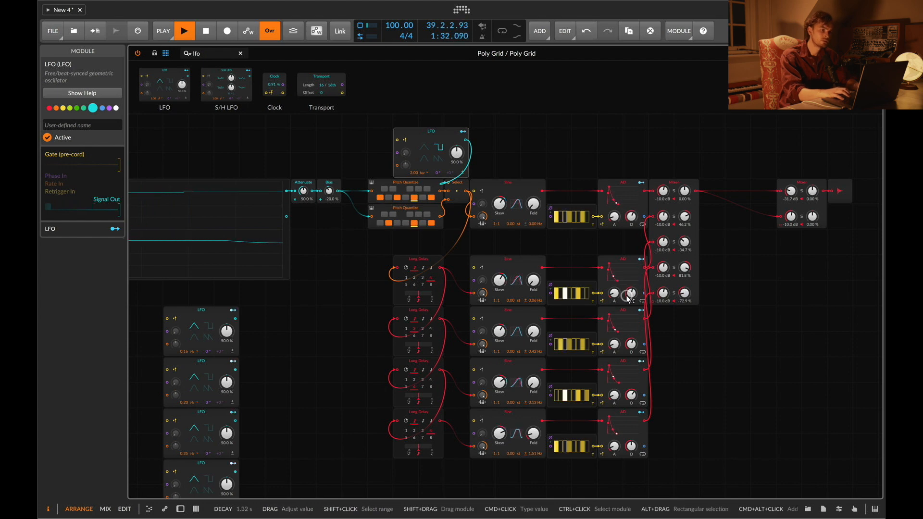
{"action": "left_click_drag", "start_coordinate": [632, 447], "coordinate": [631, 440]}
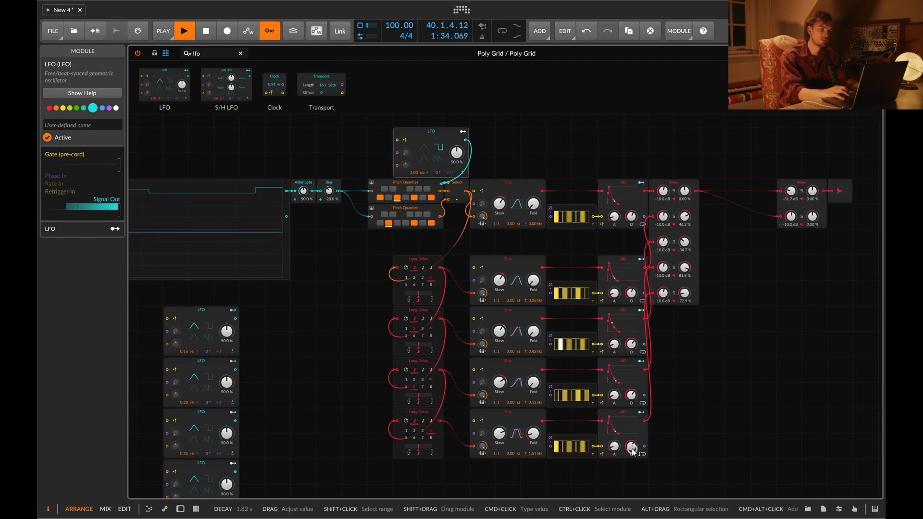
{"action": "left_click_drag", "start_coordinate": [632, 396], "coordinate": [632, 394]}
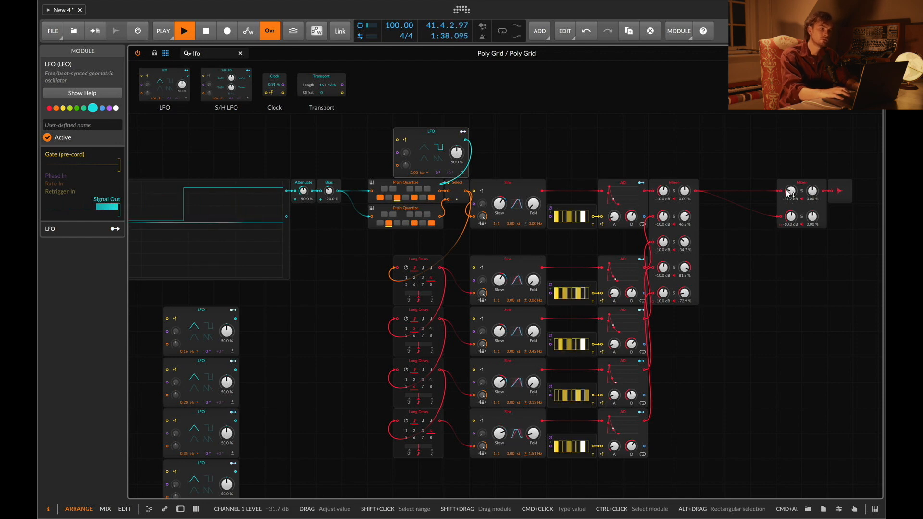
{"action": "left_click_drag", "start_coordinate": [791, 217], "coordinate": [791, 216]}
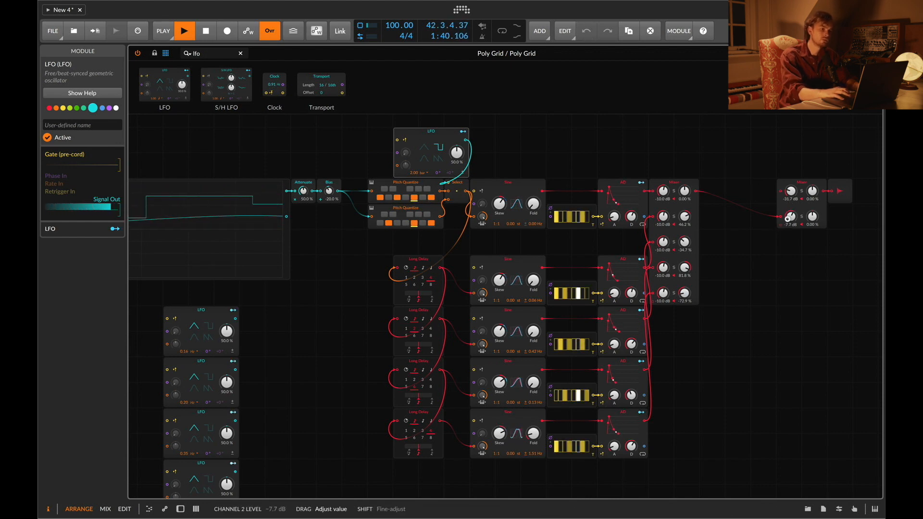
{"action": "key", "text": "f"}
{"action": "key", "text": "d"}
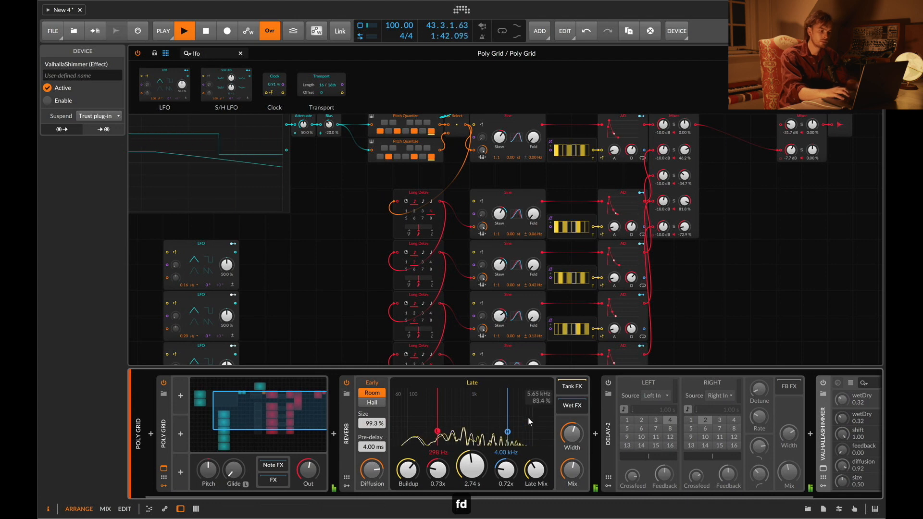
{"action": "left_click", "coordinate": [609, 384]}
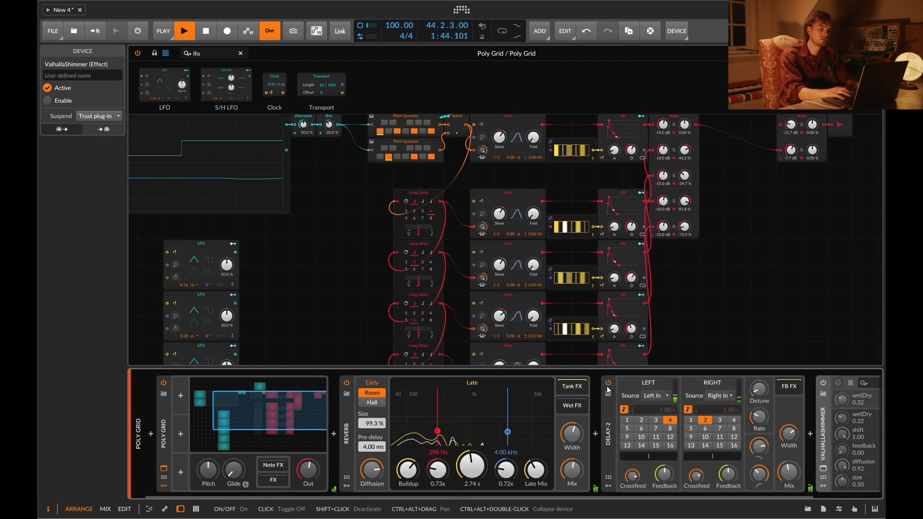
{"action": "left_click", "coordinate": [823, 383]}
Step: Set the second Sine voice's pitch ratio to 2:1 and adjust its Fold
{"action": "scroll", "coordinate": [713, 287], "scroll_direction": "right", "scroll_amount": 5}
{"action": "scroll", "coordinate": [714, 287], "scroll_direction": "up", "scroll_amount": 2}
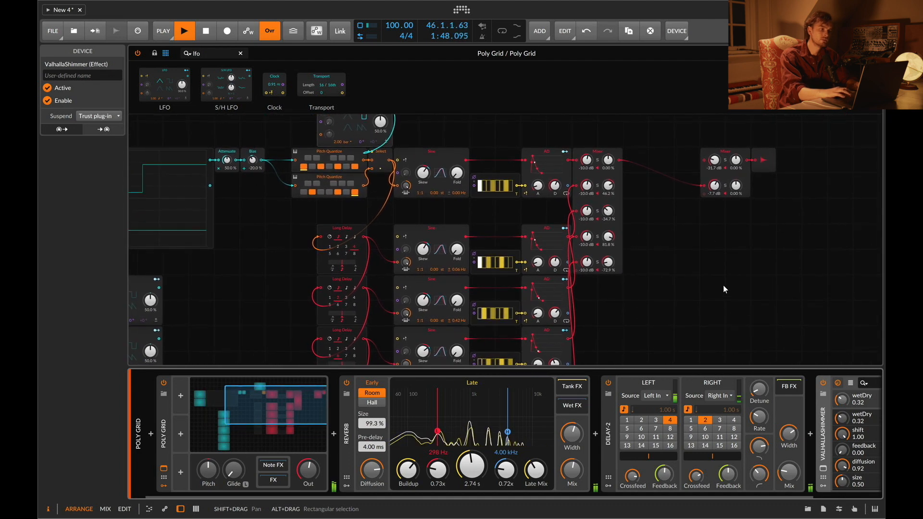
{"action": "left_click_drag", "start_coordinate": [417, 269], "coordinate": [424, 235]}
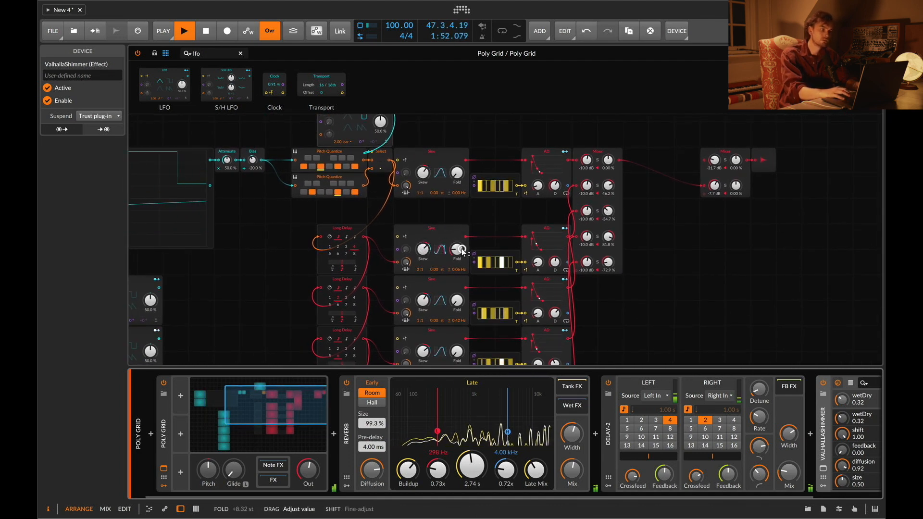
{"action": "left_click", "coordinate": [429, 260]}
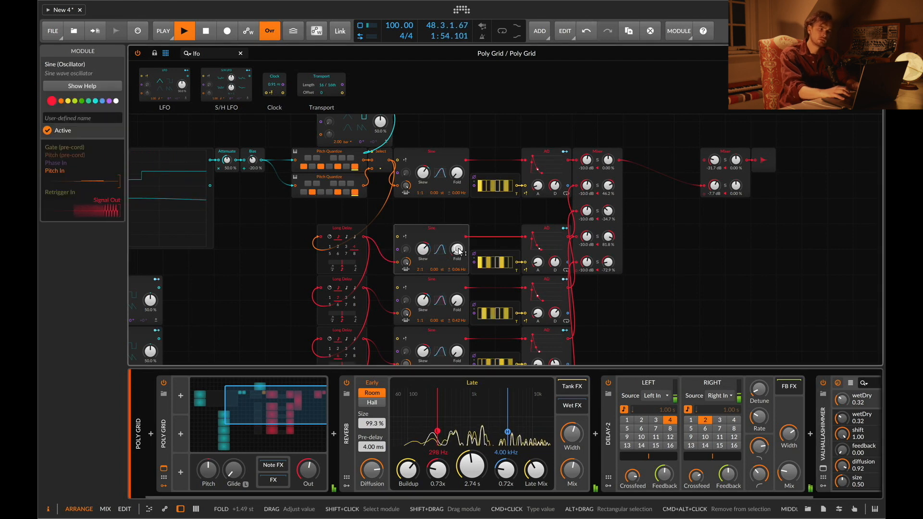
Step: Change the lower Pitch Quantize's note set to C, E, F and A
{"action": "scroll", "coordinate": [458, 250], "scroll_direction": "left", "scroll_amount": 4}
{"action": "scroll", "coordinate": [458, 250], "scroll_direction": "up", "scroll_amount": 2}
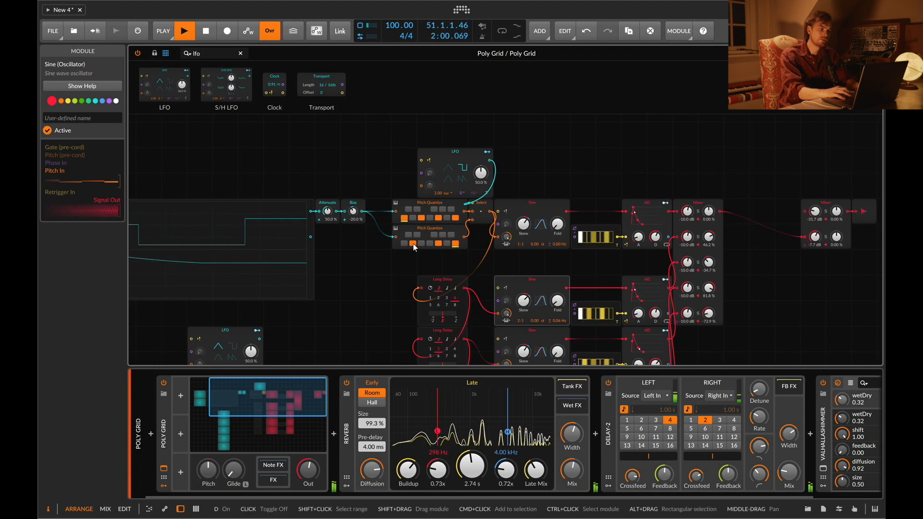
{"action": "left_click", "coordinate": [414, 244]}
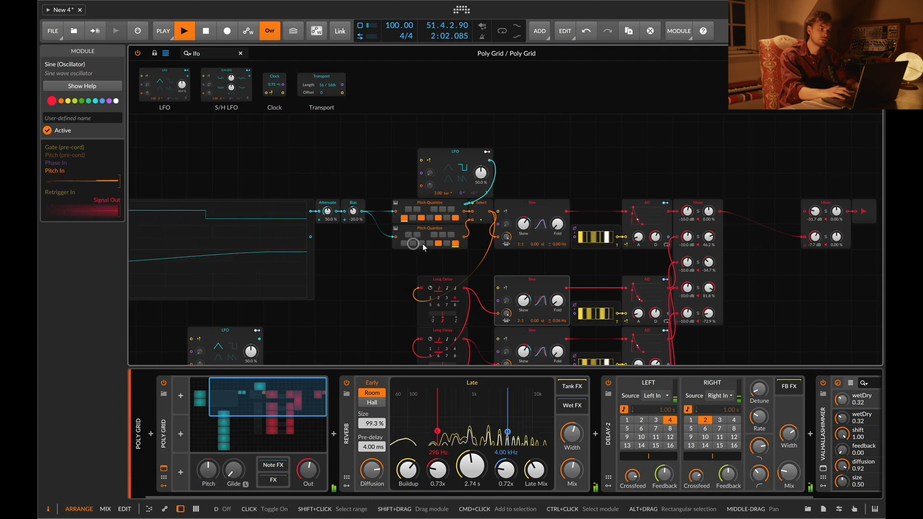
{"action": "left_click", "coordinate": [422, 244]}
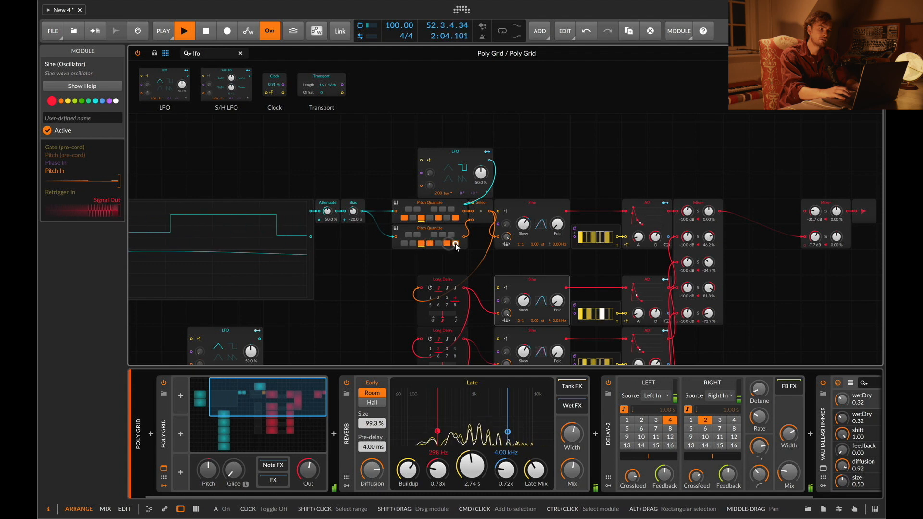
{"action": "left_click", "coordinate": [456, 245]}
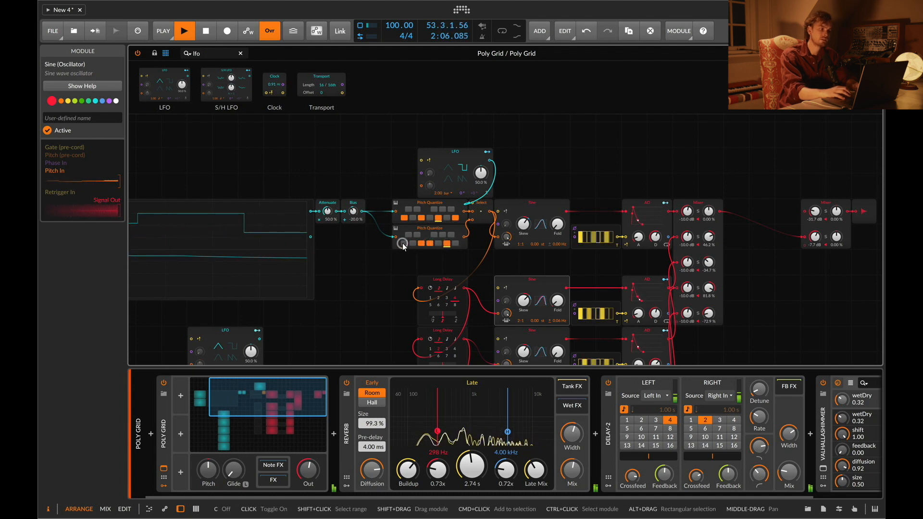
{"action": "left_click", "coordinate": [403, 244]}
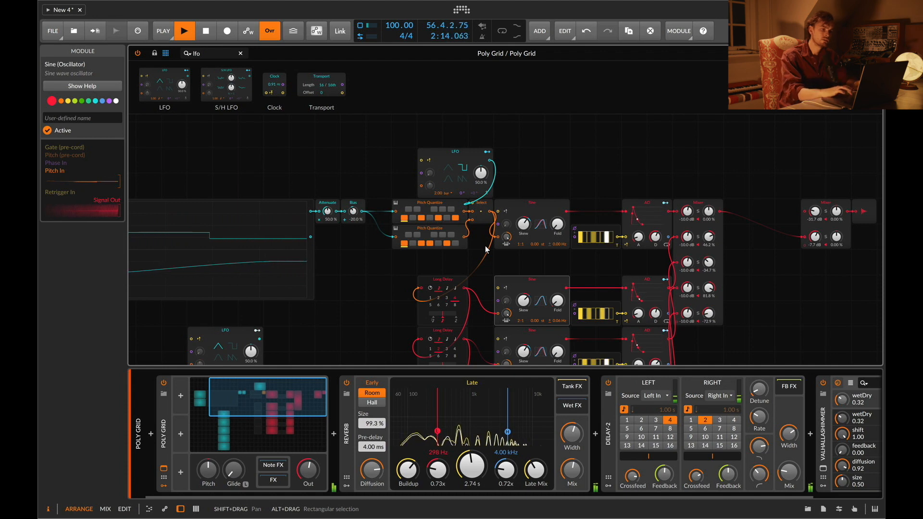
Step: Set the first voice's Gates step count to 16 and edit its last steps
{"action": "left_click", "coordinate": [590, 236]}
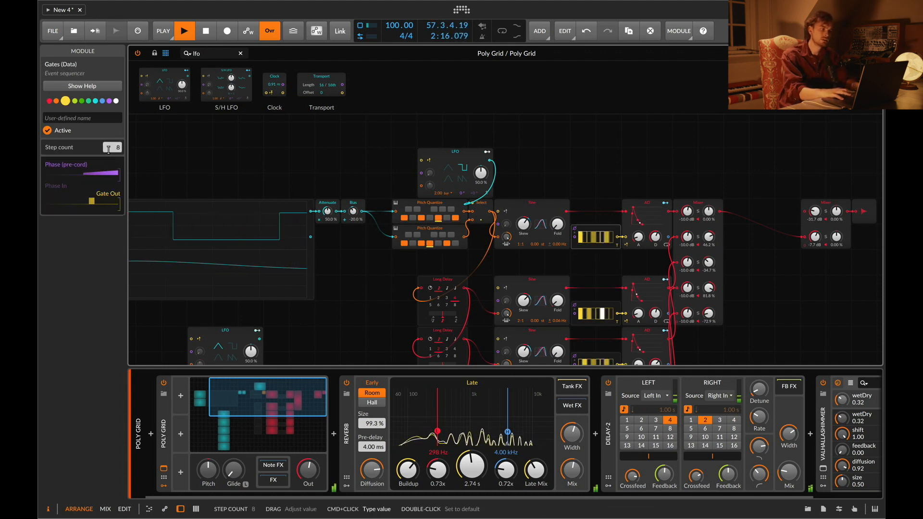
{"action": "key", "text": "Return"}
{"action": "type", "text": "16"}
{"action": "key", "text": "Return"}
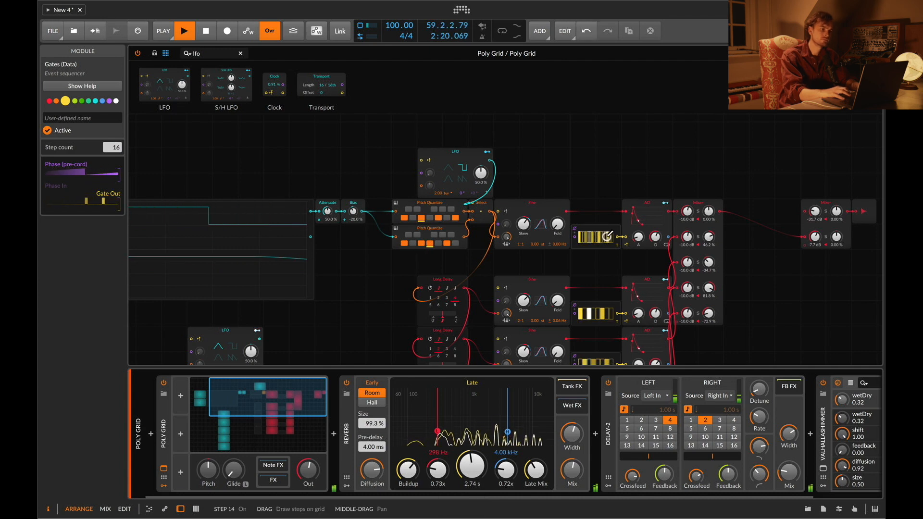
{"action": "left_click", "coordinate": [612, 237]}
{"action": "left_click_drag", "start_coordinate": [818, 215], "coordinate": [817, 211]}
{"action": "left_click_drag", "start_coordinate": [687, 213], "coordinate": [688, 213]}
{"action": "left_click", "coordinate": [655, 236]}
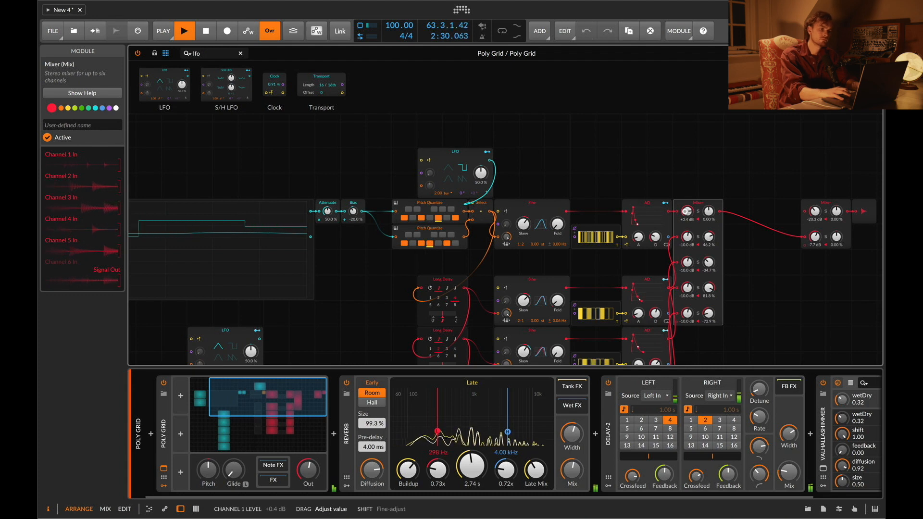
Step: Set the Decay of the first voice's AD envelope to 518 ms
{"action": "left_click", "coordinate": [647, 233]}
{"action": "left_click_drag", "start_coordinate": [655, 236], "coordinate": [655, 220]}
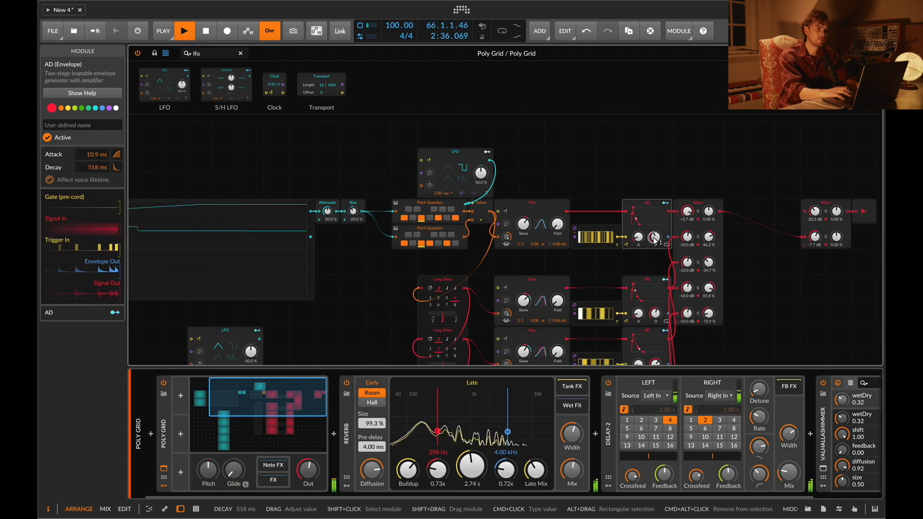
{"action": "scroll", "coordinate": [759, 235], "scroll_direction": "right", "scroll_amount": 3}
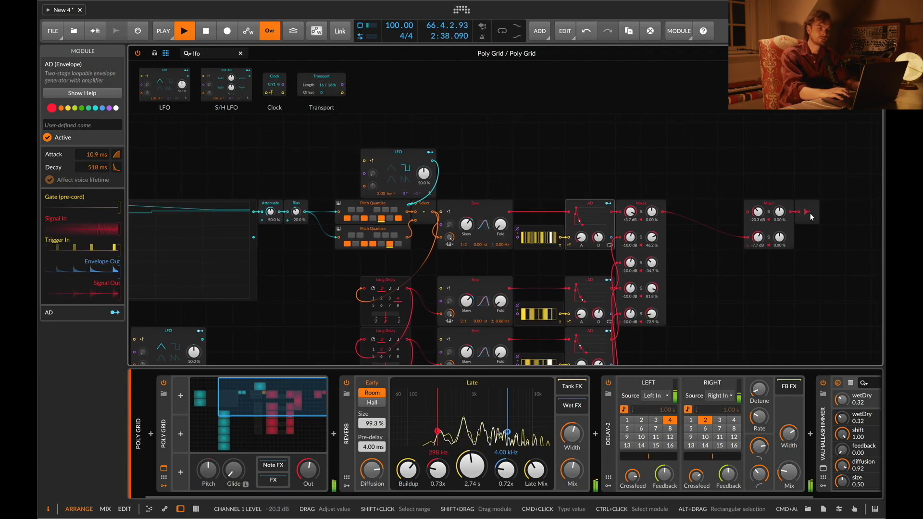